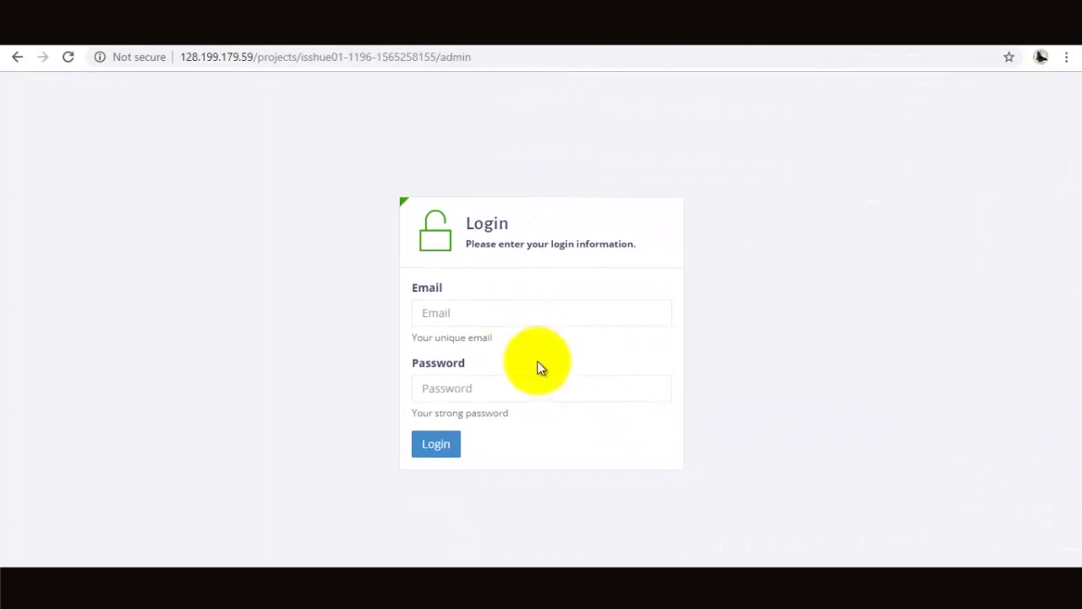
- Log in to the admin area with the super admin email and the account password
{"action": "left_click", "coordinate": [490, 320]}
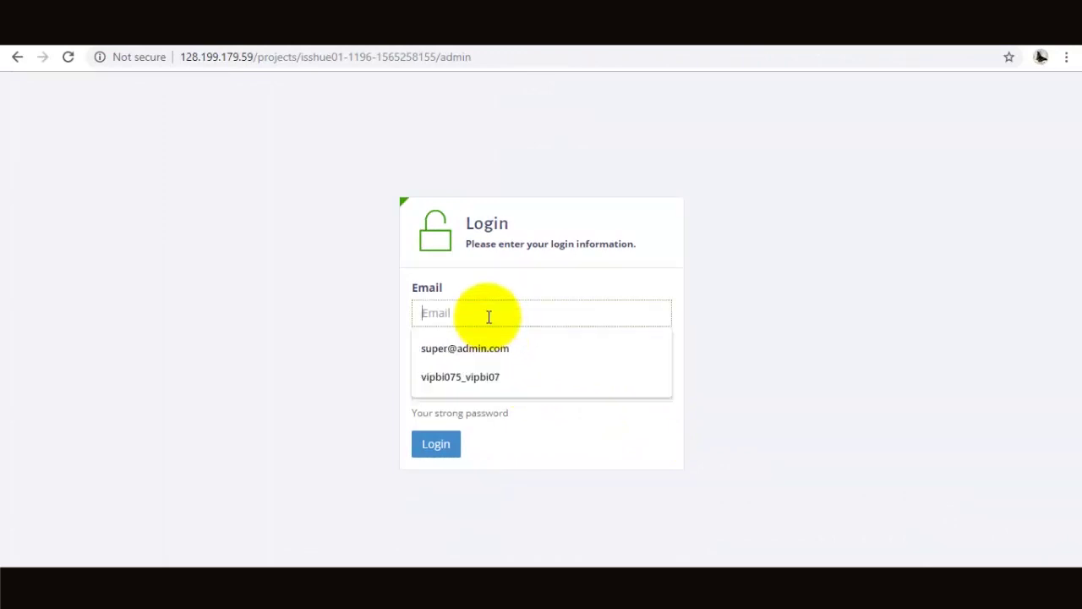
{"action": "left_click", "coordinate": [468, 347]}
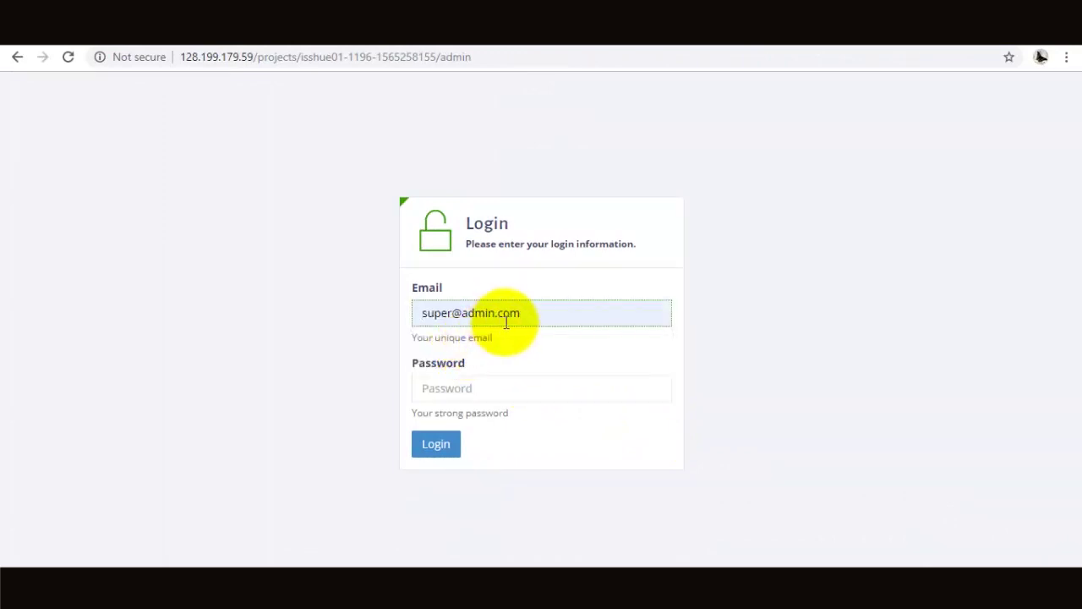
{"action": "left_click", "coordinate": [477, 389]}
{"action": "type", "text": "•••"}
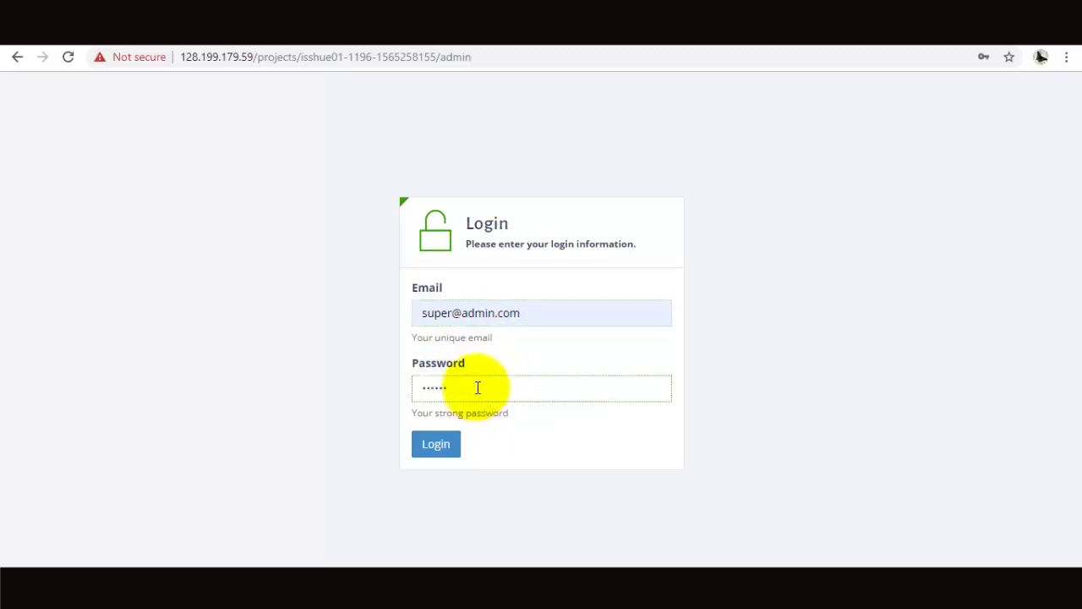
{"action": "left_click", "coordinate": [443, 449]}
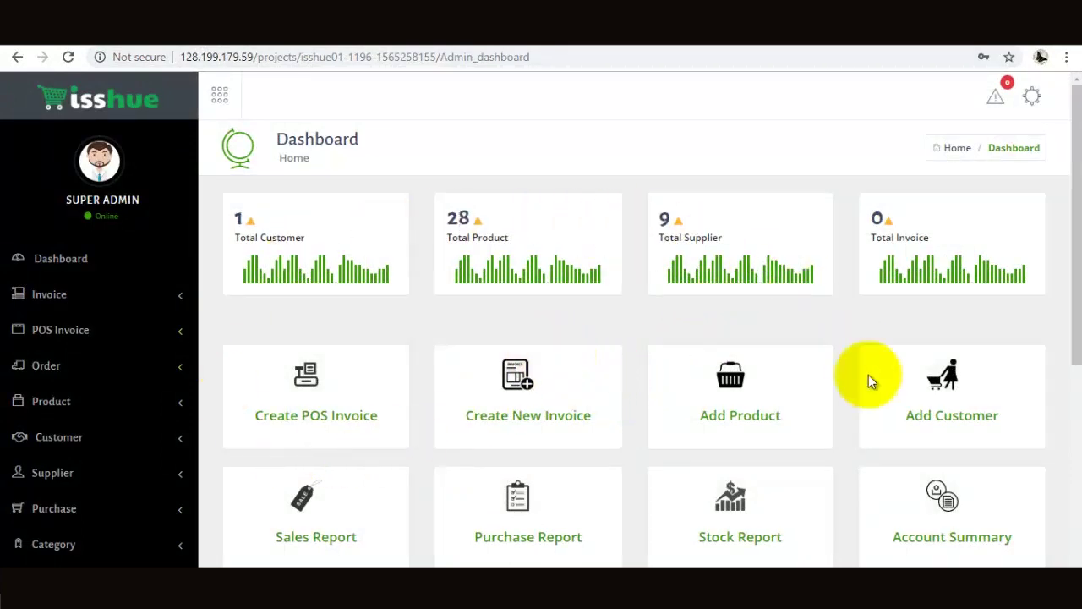
- Look over the dashboard down to its reports and open the admin's user profile page
{"action": "scroll", "coordinate": [672, 366], "scroll_direction": "down", "scroll_amount": 5}
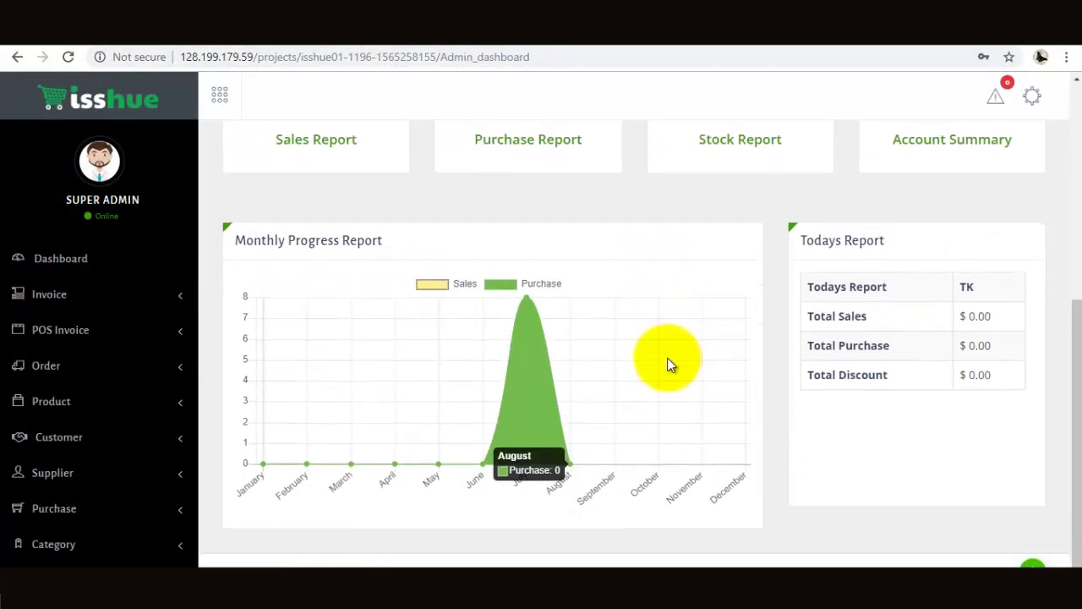
{"action": "scroll", "coordinate": [668, 364], "scroll_direction": "up", "scroll_amount": 5}
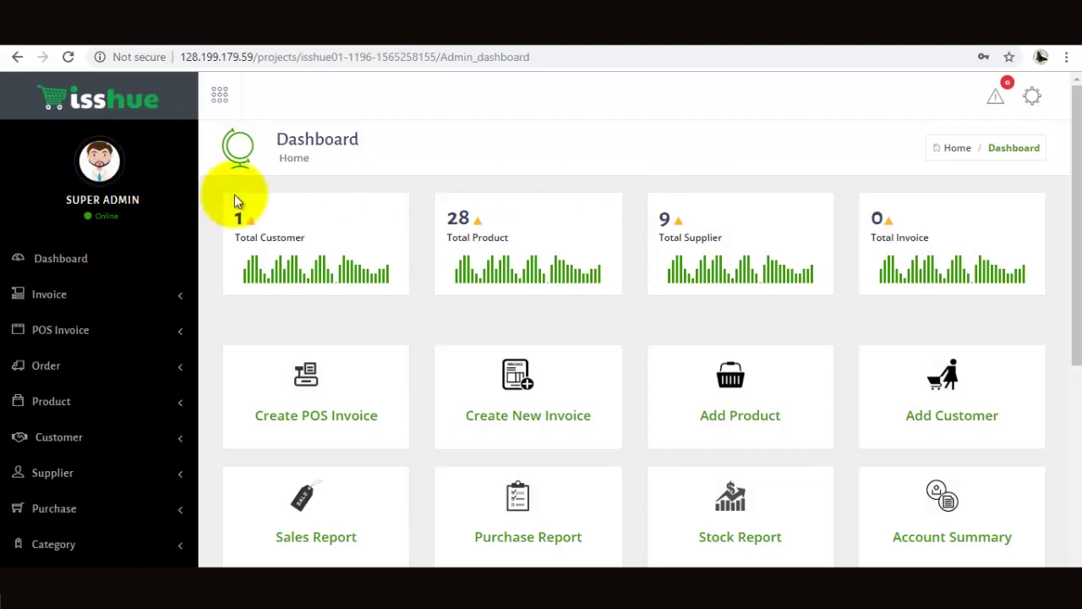
{"action": "left_click", "coordinate": [1033, 100]}
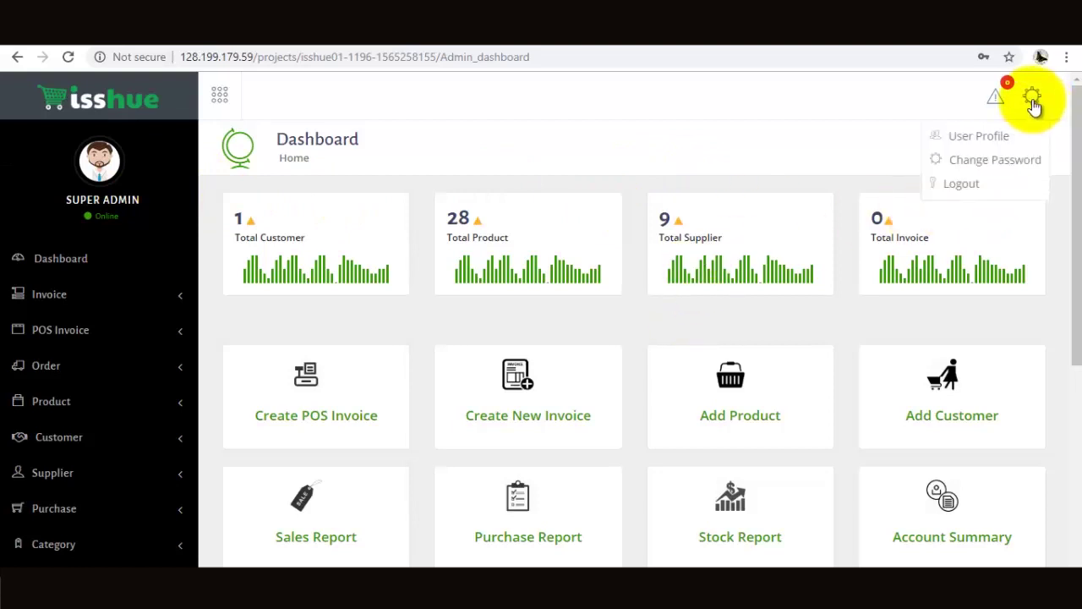
{"action": "left_click", "coordinate": [972, 141]}
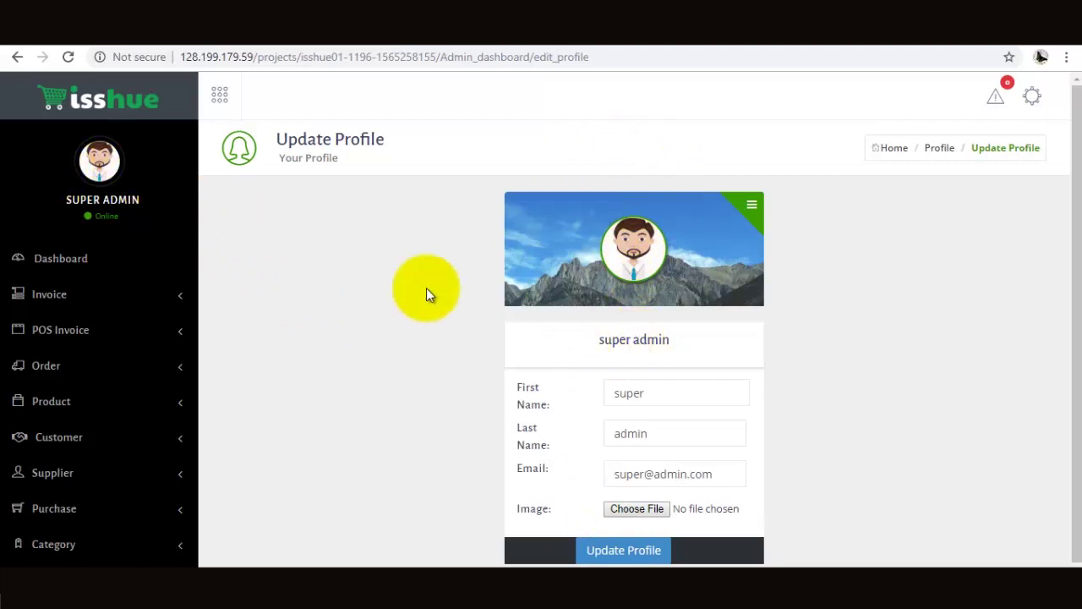
- Open the Change Password form and review its old and new information fields without filling them in
{"action": "left_click", "coordinate": [1033, 96]}
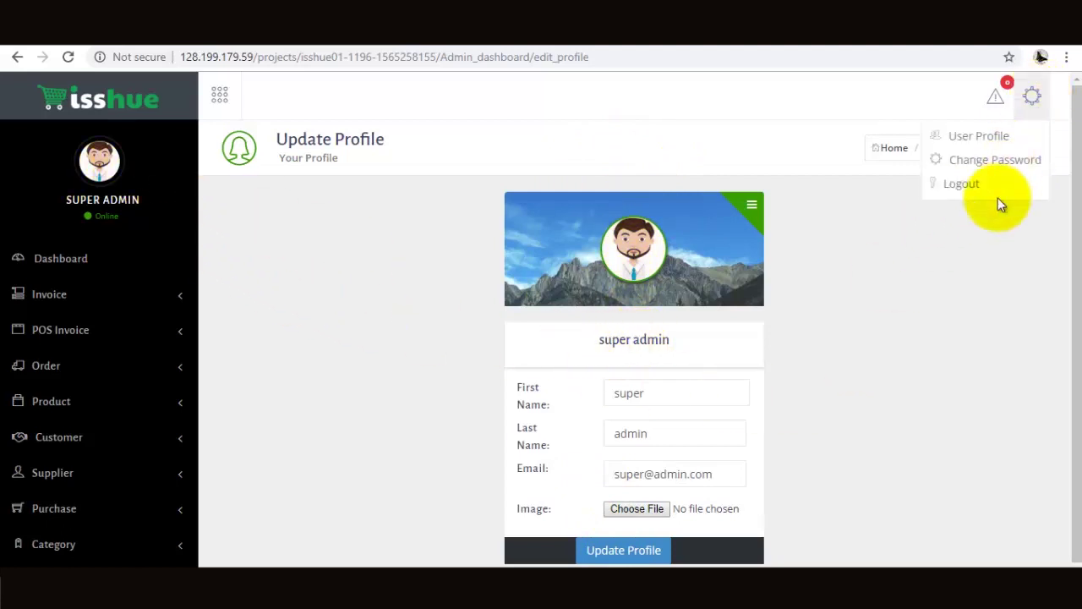
{"action": "left_click", "coordinate": [972, 161]}
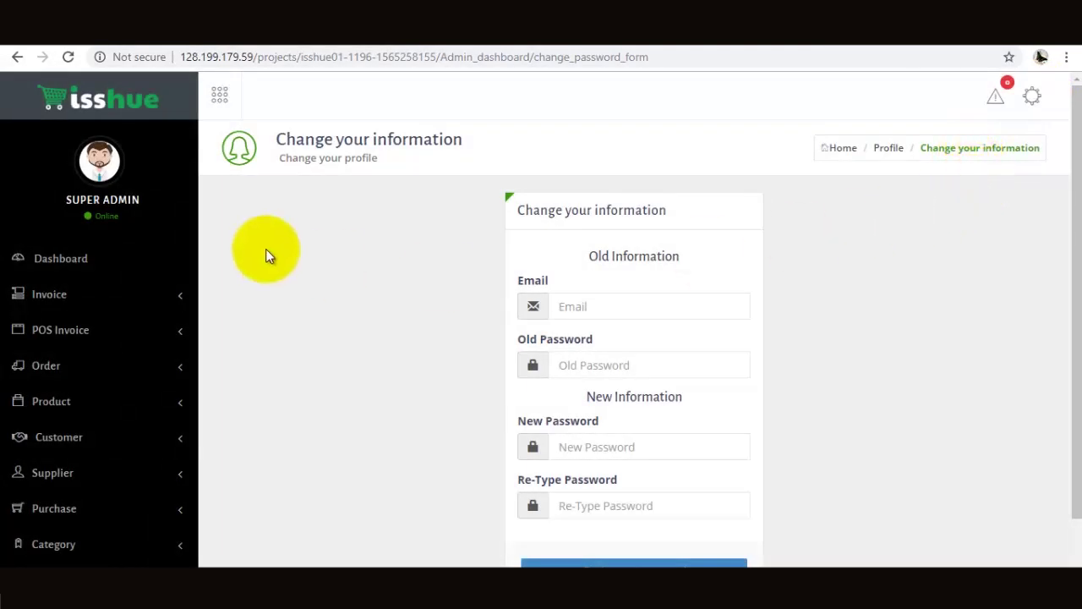
{"action": "left_click", "coordinate": [562, 307]}
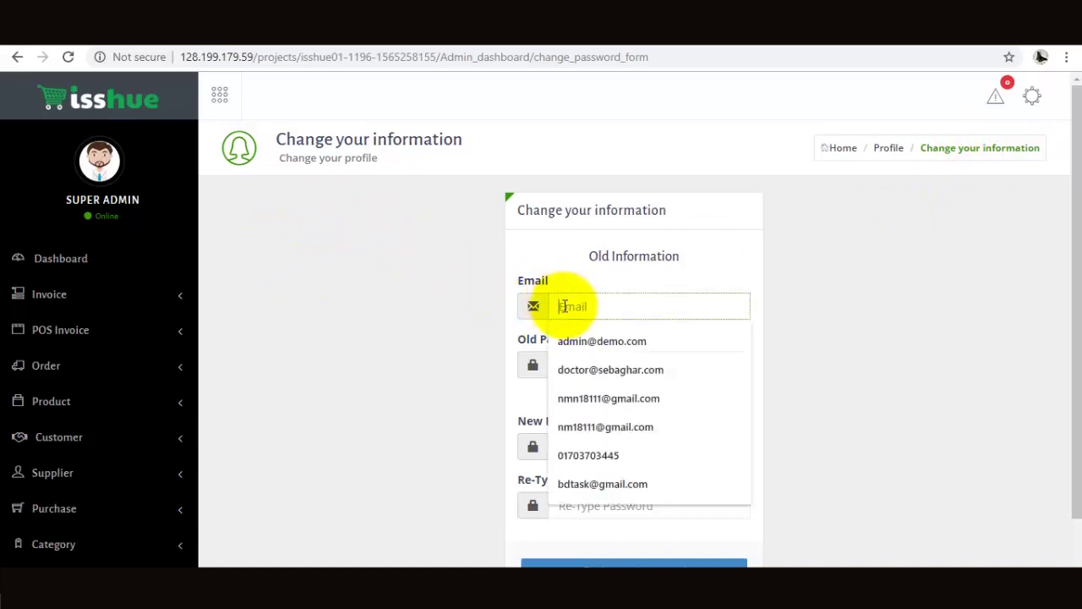
{"action": "left_click", "coordinate": [459, 345]}
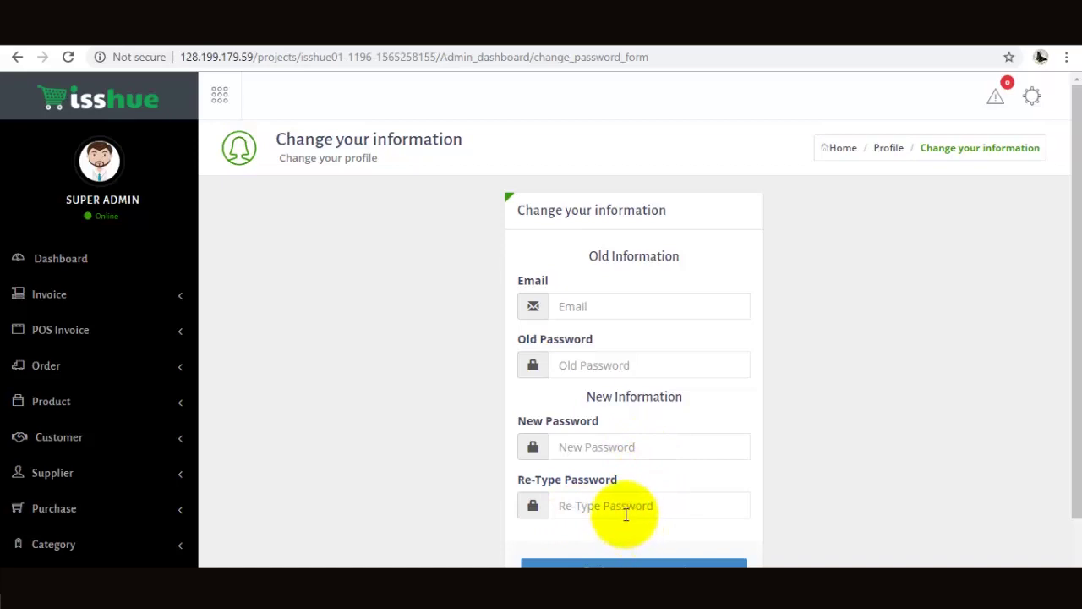
{"action": "scroll", "coordinate": [668, 503], "scroll_direction": "down", "scroll_amount": 1}
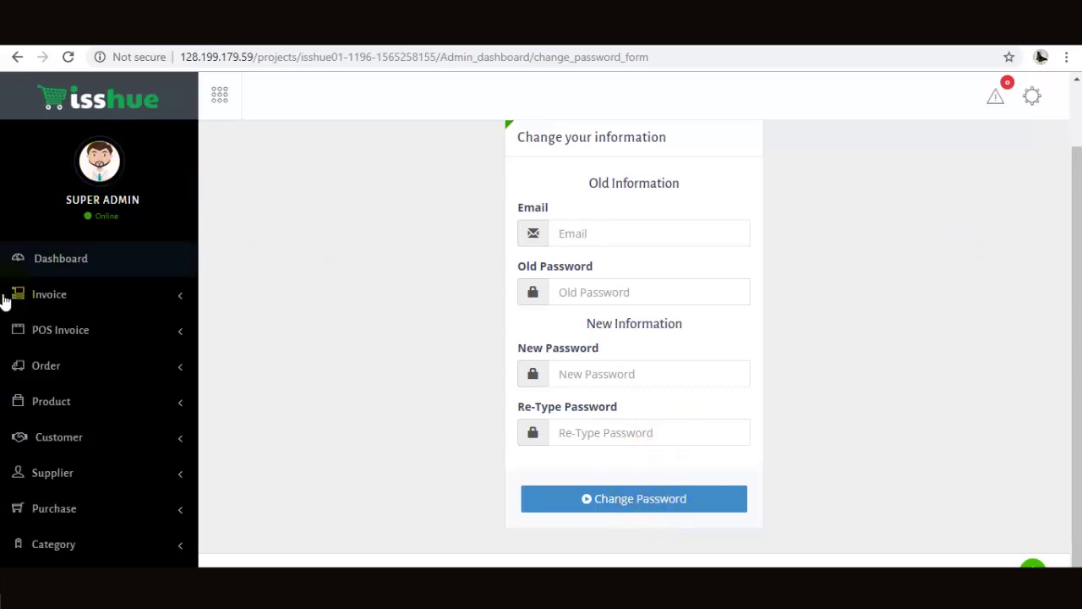
- Return to the dashboard and examine its summary counters, shortcut tiles, Monthly Progress Report and Todays Report
{"action": "left_click", "coordinate": [49, 262]}
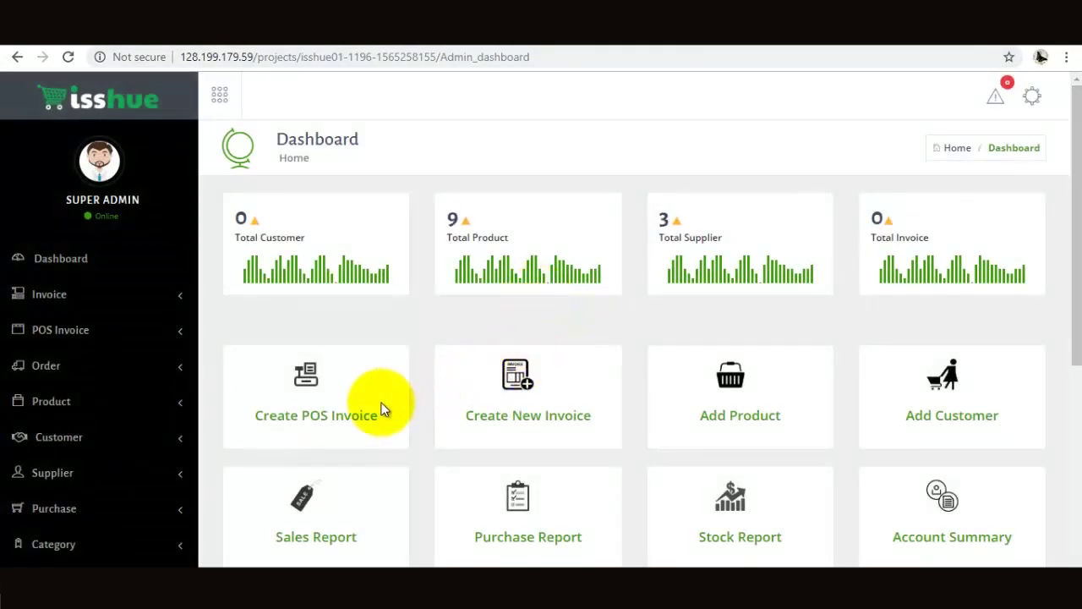
{"action": "scroll", "coordinate": [398, 372], "scroll_direction": "down", "scroll_amount": 5}
{"action": "scroll", "coordinate": [416, 393], "scroll_direction": "up", "scroll_amount": 5}
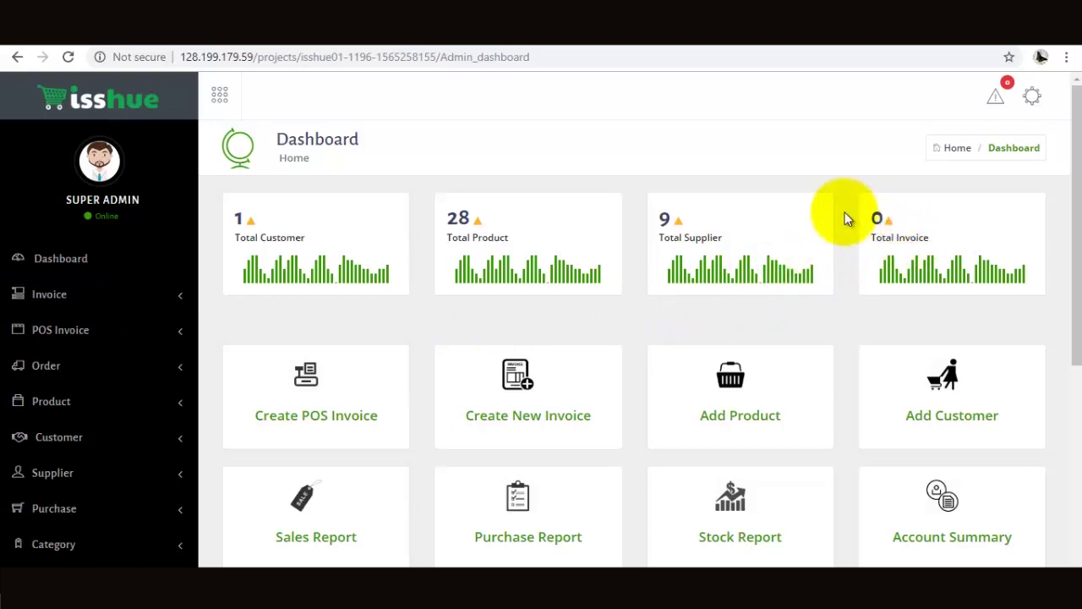
{"action": "scroll", "coordinate": [845, 222], "scroll_direction": "down", "scroll_amount": 3}
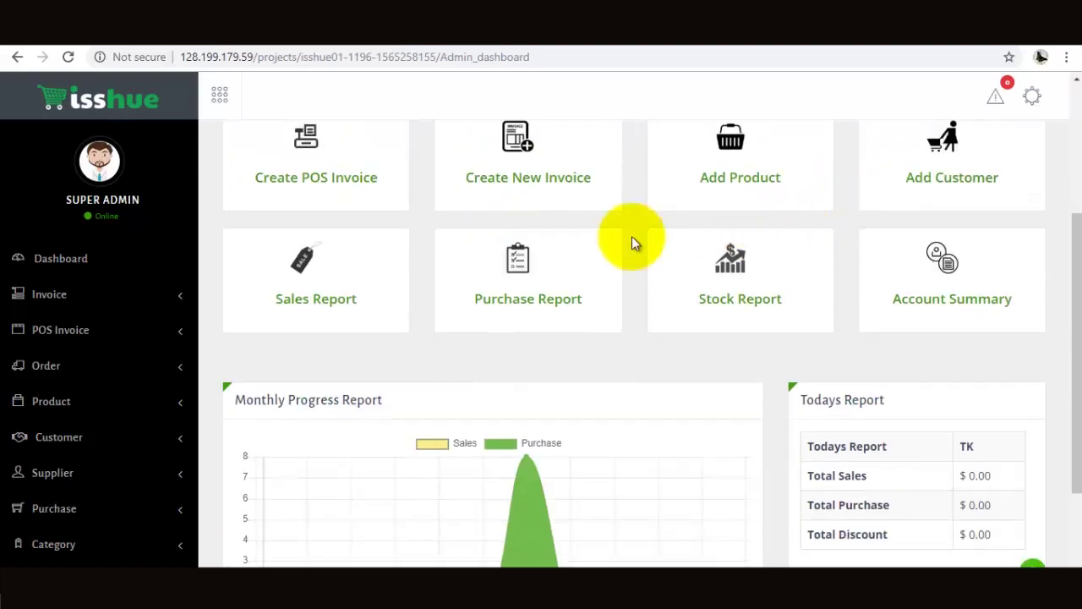
{"action": "scroll", "coordinate": [482, 419], "scroll_direction": "down", "scroll_amount": 1}
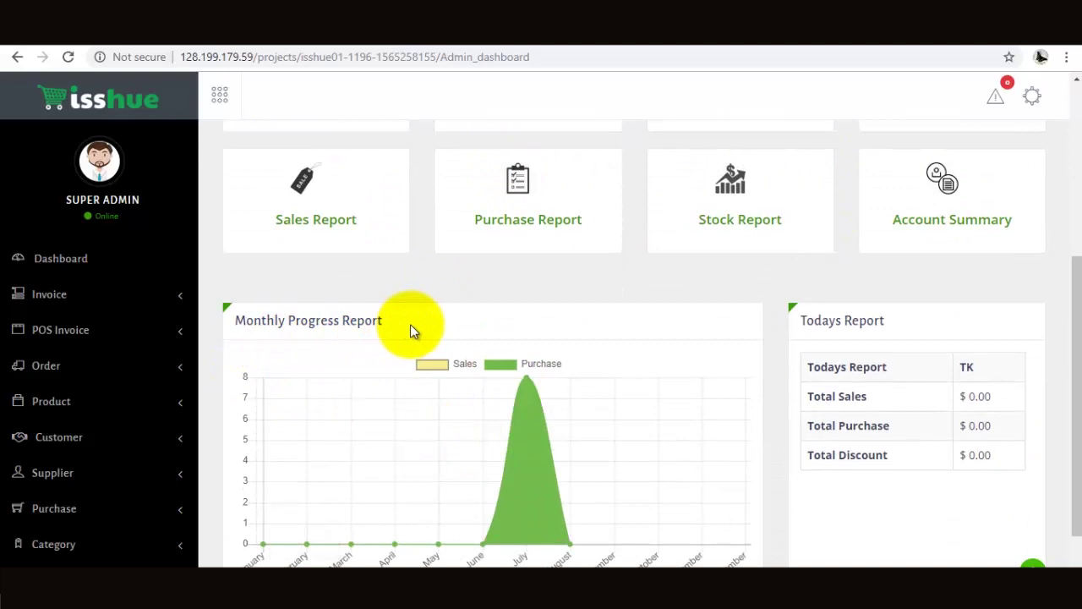
{"action": "scroll", "coordinate": [414, 332], "scroll_direction": "down", "scroll_amount": 1}
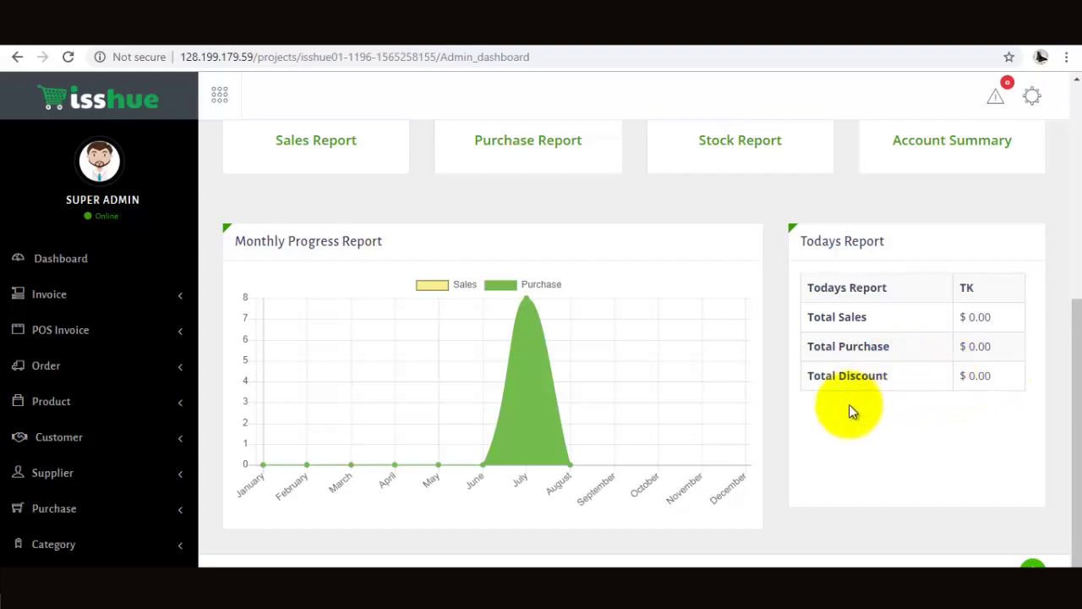
{"action": "scroll", "coordinate": [584, 351], "scroll_direction": "up", "scroll_amount": 5}
{"action": "scroll", "coordinate": [550, 331], "scroll_direction": "down", "scroll_amount": 4}
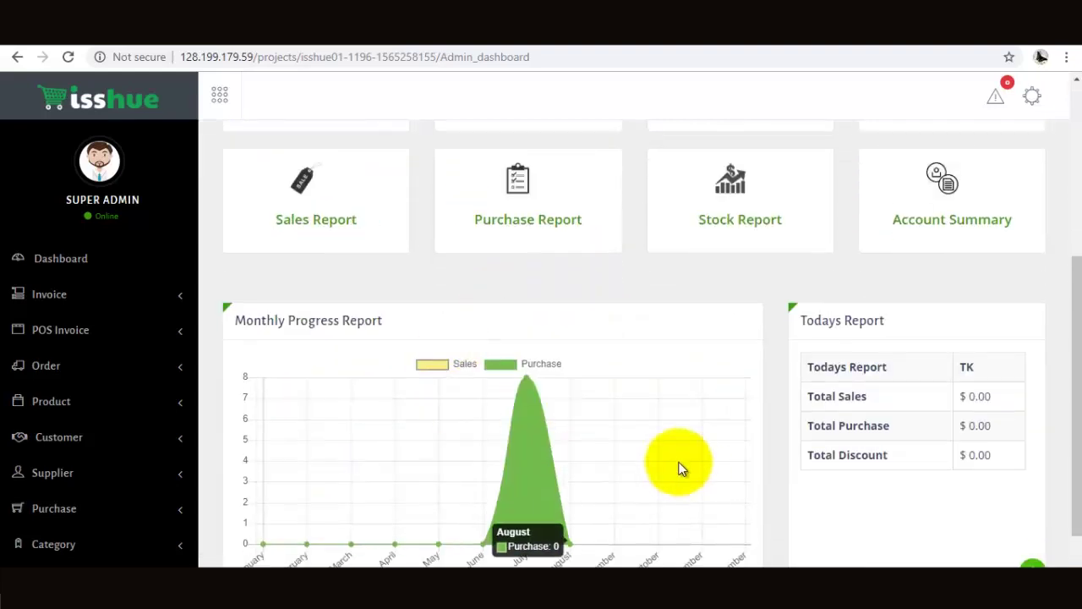
{"action": "scroll", "coordinate": [527, 367], "scroll_direction": "up", "scroll_amount": 3}
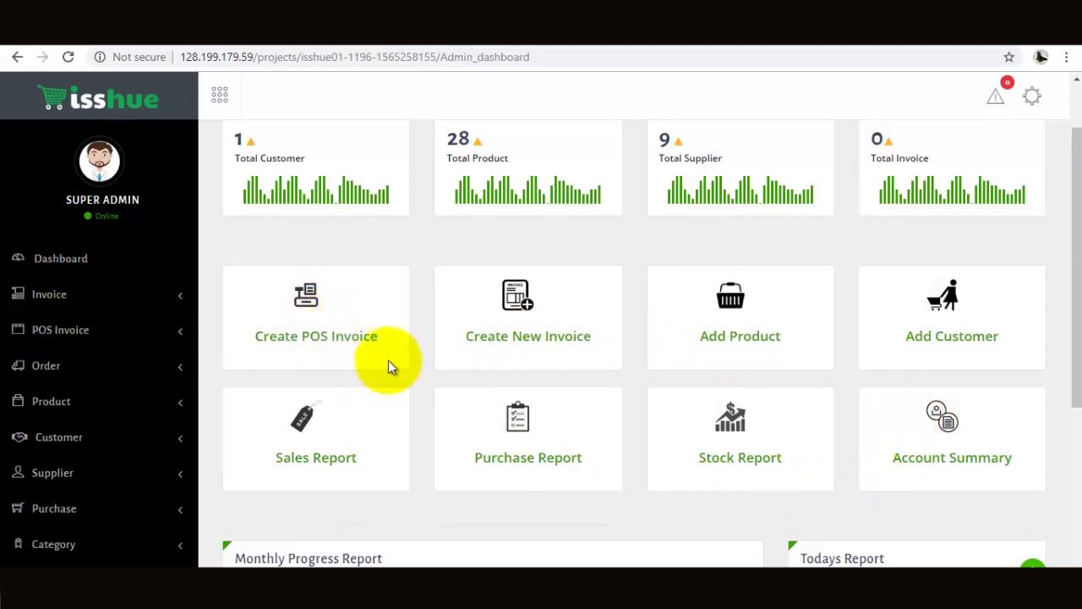
- Open the Manage Themes page and view the available store themes
{"action": "scroll", "coordinate": [176, 414], "scroll_direction": "down", "scroll_amount": 4}
{"action": "scroll", "coordinate": [176, 415], "scroll_direction": "down", "scroll_amount": 8}
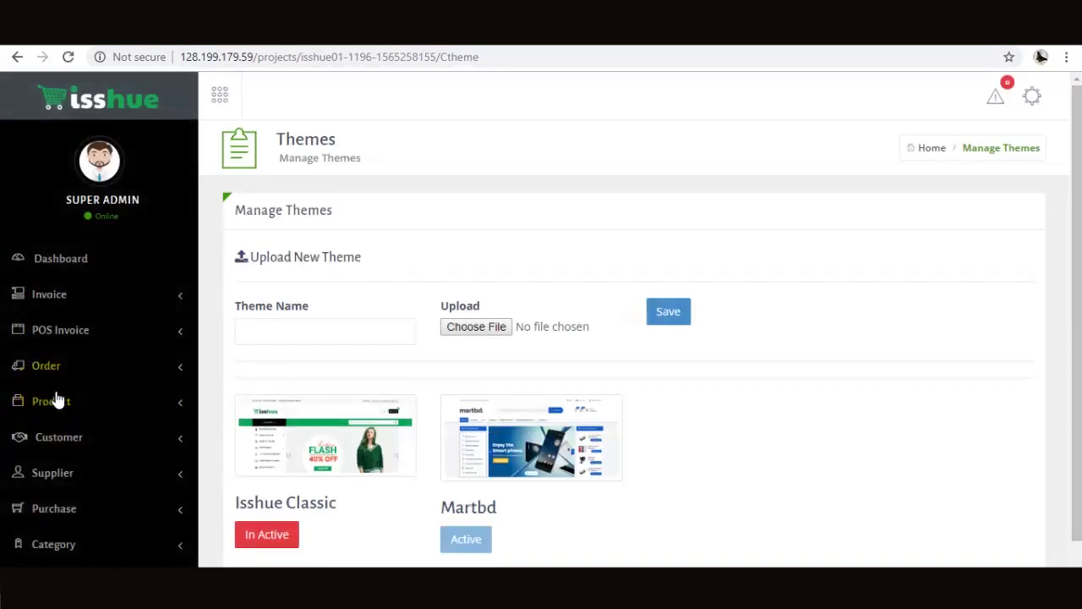
{"action": "scroll", "coordinate": [660, 353], "scroll_direction": "down", "scroll_amount": 1}
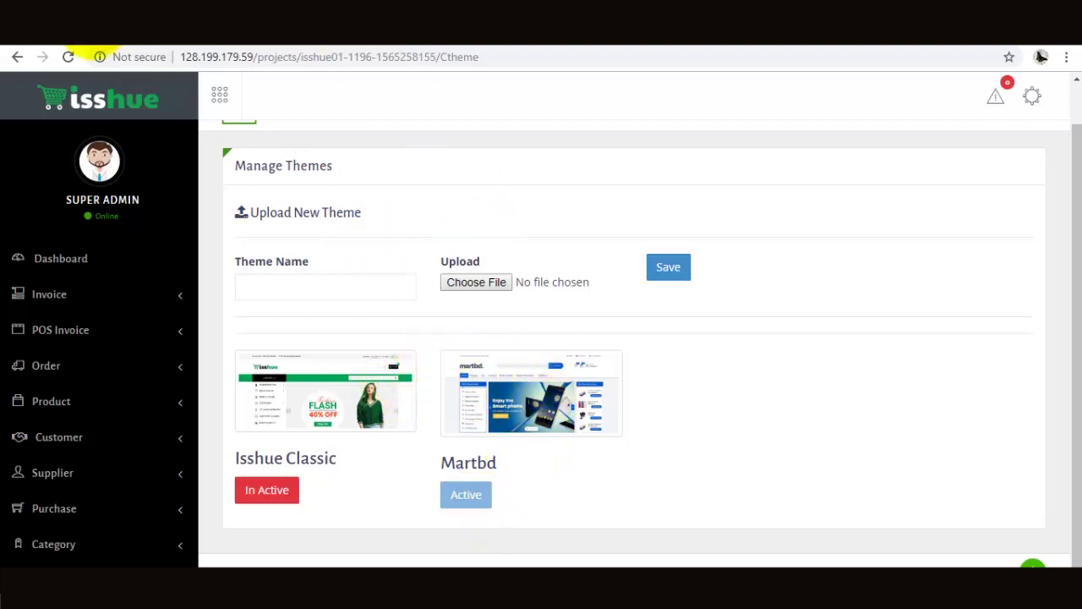
- Reload the storefront homepage and examine how its banner, best sale products and category sections look in the Martbd theme
{"action": "left_click", "coordinate": [67, 57]}
{"action": "scroll", "coordinate": [834, 381], "scroll_direction": "down", "scroll_amount": 15}
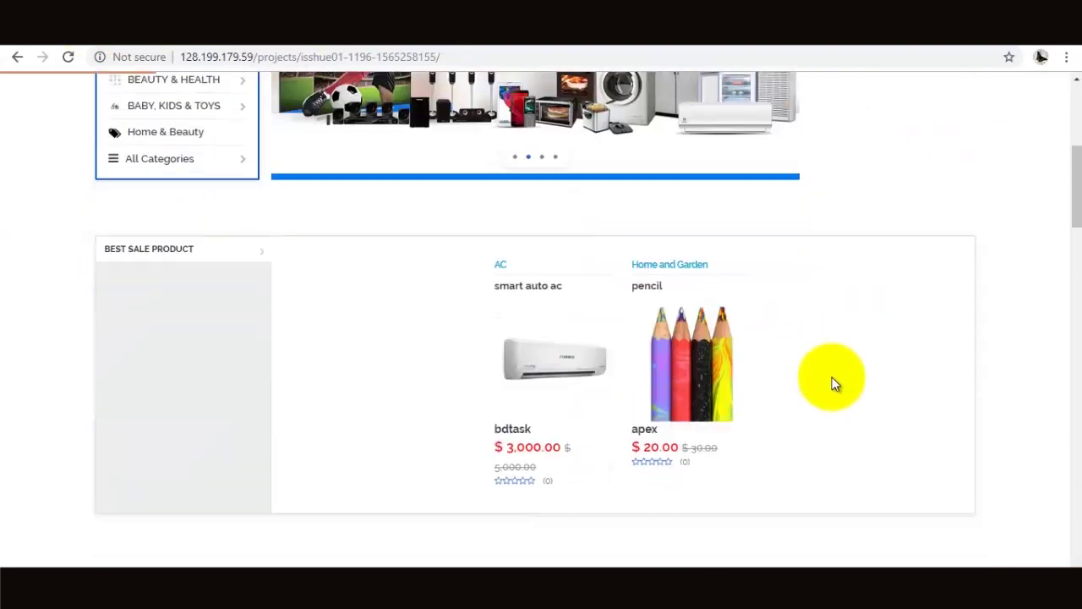
{"action": "scroll", "coordinate": [836, 382], "scroll_direction": "down", "scroll_amount": 10}
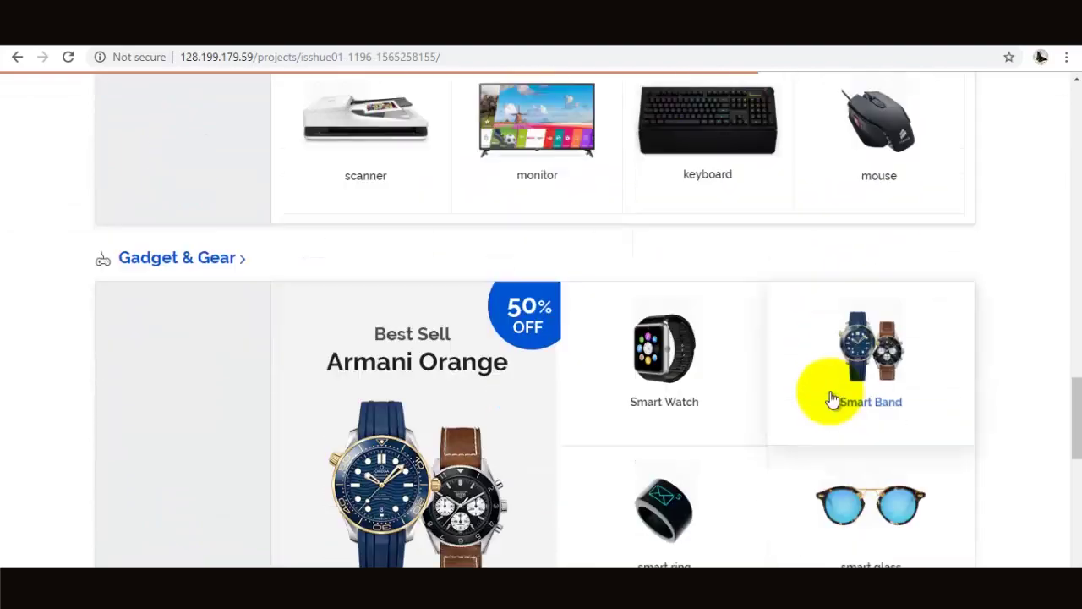
{"action": "scroll", "coordinate": [834, 391], "scroll_direction": "down", "scroll_amount": 8}
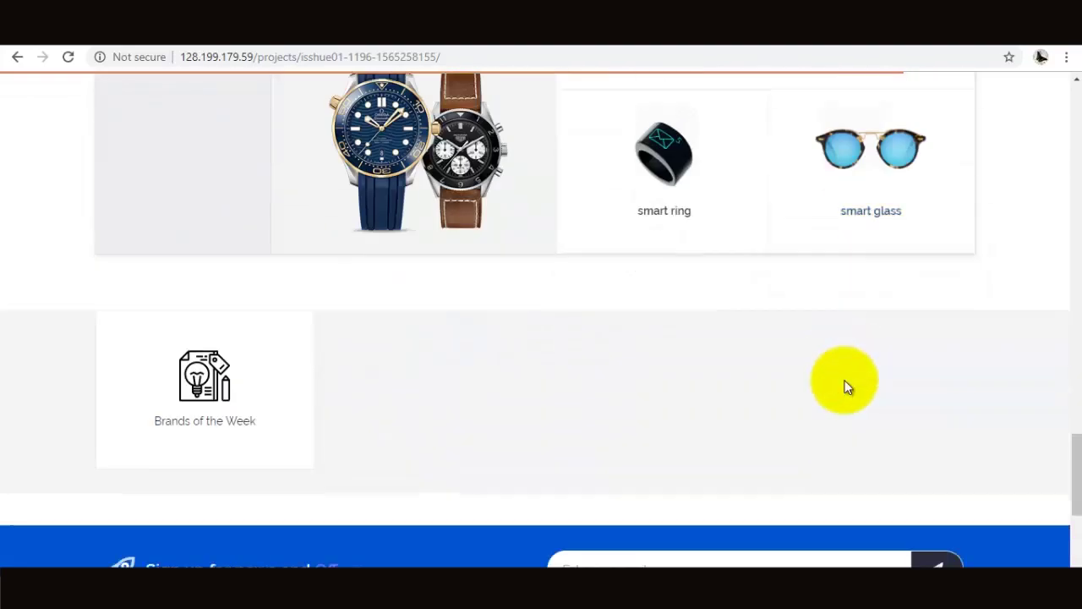
{"action": "scroll", "coordinate": [846, 387], "scroll_direction": "up", "scroll_amount": 10}
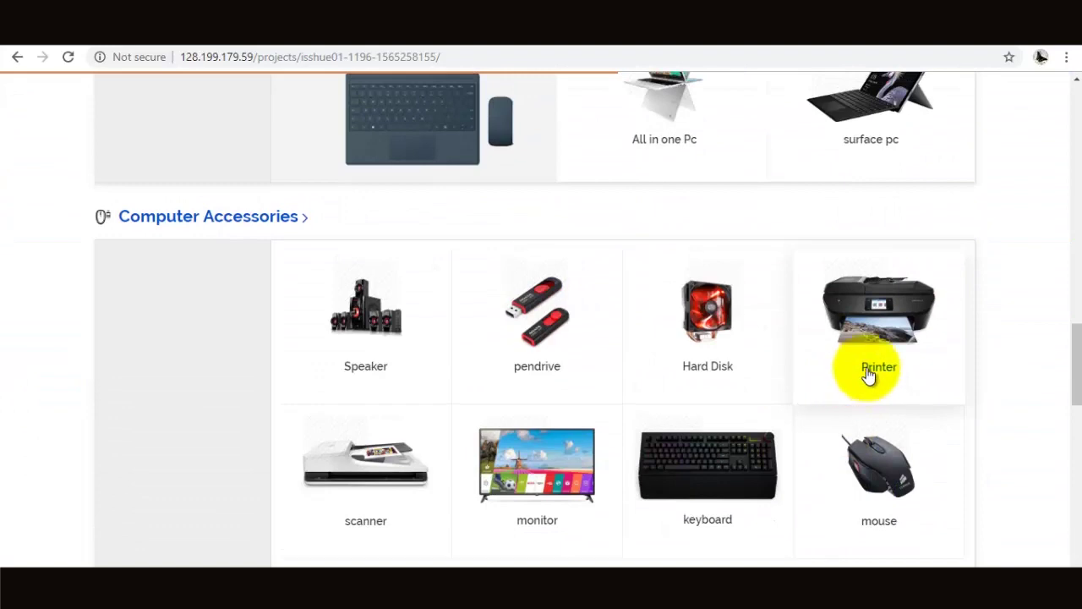
{"action": "scroll", "coordinate": [896, 369], "scroll_direction": "up", "scroll_amount": 1}
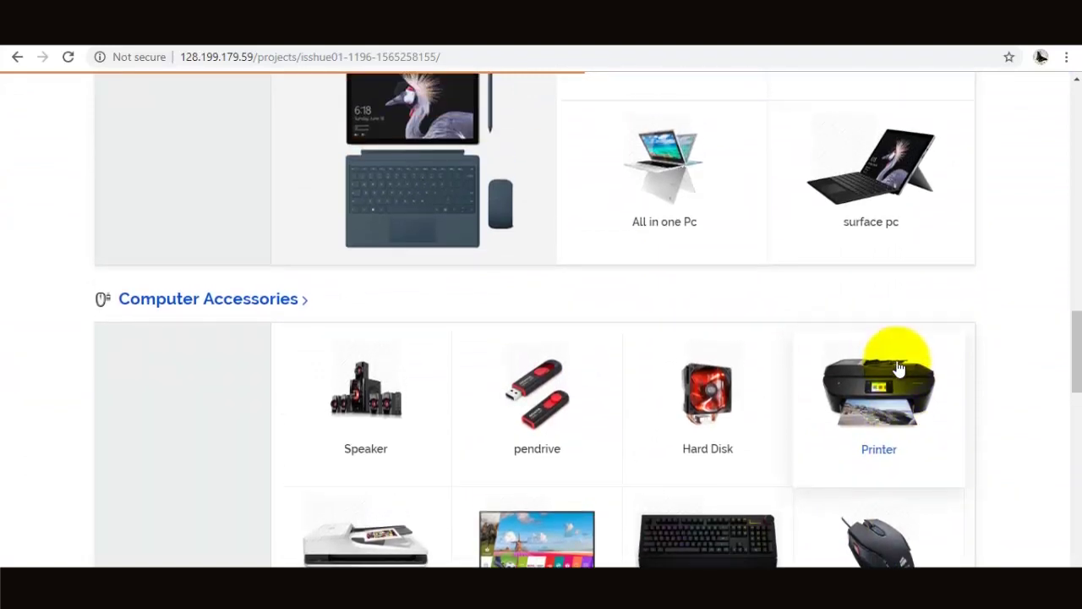
{"action": "scroll", "coordinate": [899, 368], "scroll_direction": "up", "scroll_amount": 5}
{"action": "scroll", "coordinate": [899, 367], "scroll_direction": "up", "scroll_amount": 10}
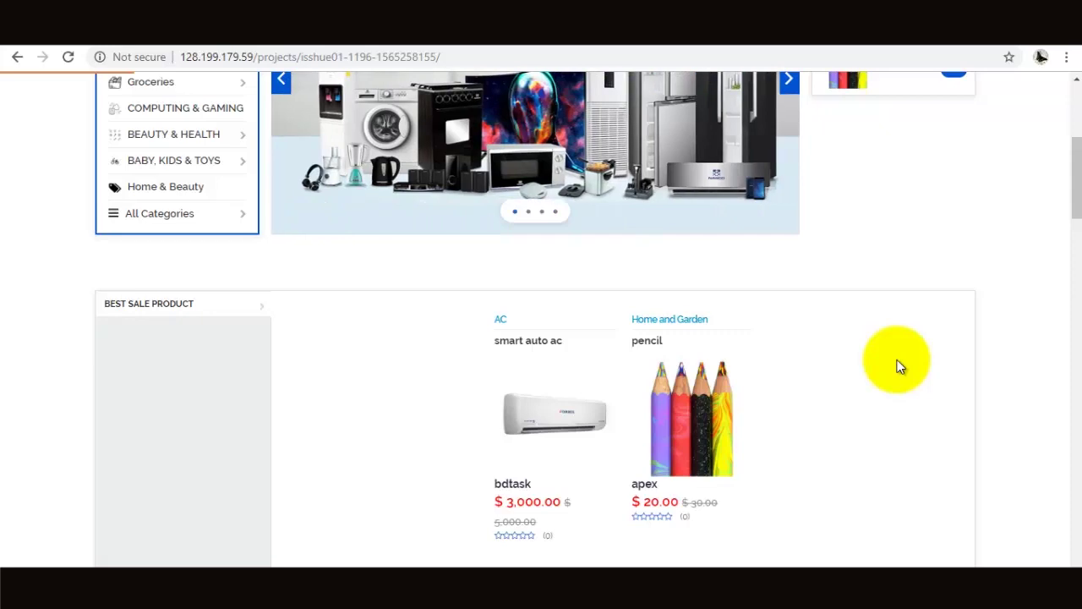
{"action": "scroll", "coordinate": [899, 365], "scroll_direction": "up", "scroll_amount": 4}
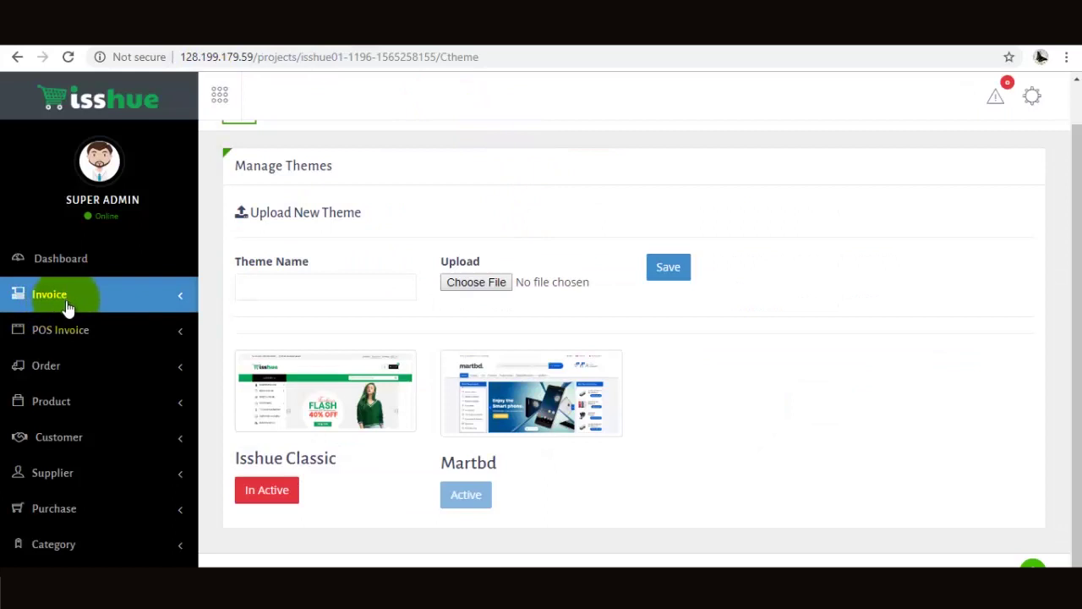
- Activate the Isshue Classic theme in Manage Themes and reload the storefront homepage
{"action": "scroll", "coordinate": [64, 309], "scroll_direction": "down", "scroll_amount": 3}
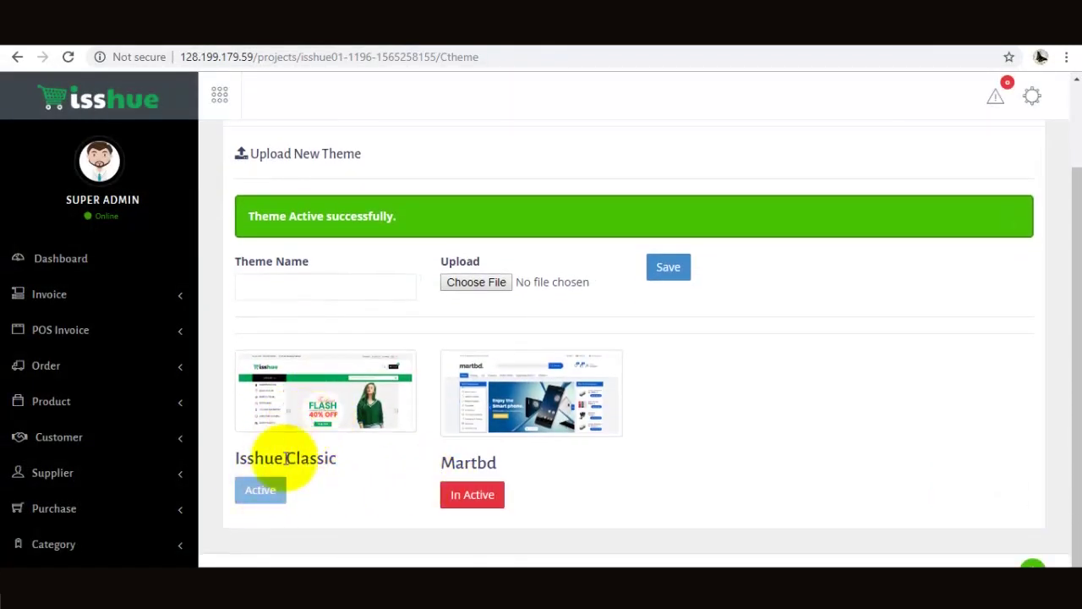
{"action": "left_click", "coordinate": [68, 57]}
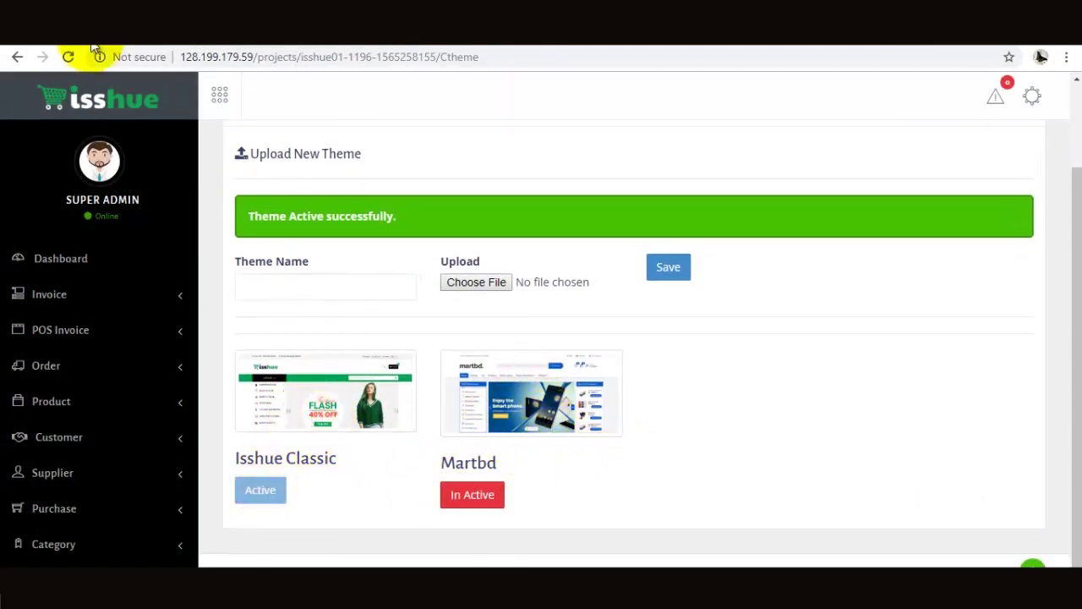
{"action": "left_click", "coordinate": [440, 57]}
{"action": "key", "text": "Return"}
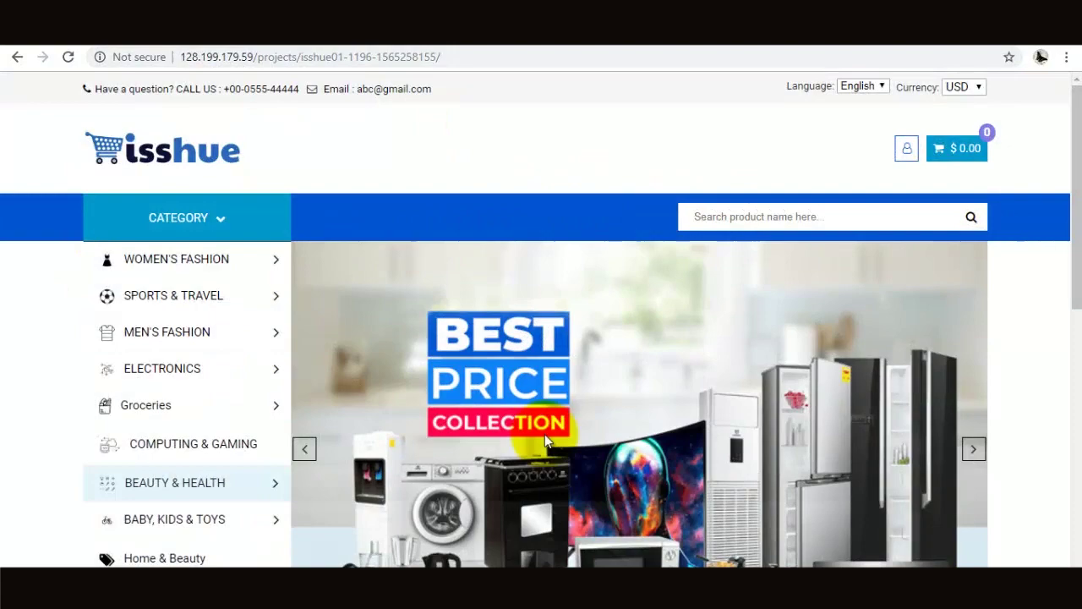
- Look through the storefront homepage in the Isshue Classic theme, including the Men's Fashion category submenu
{"action": "mouse_move", "coordinate": [167, 325]}
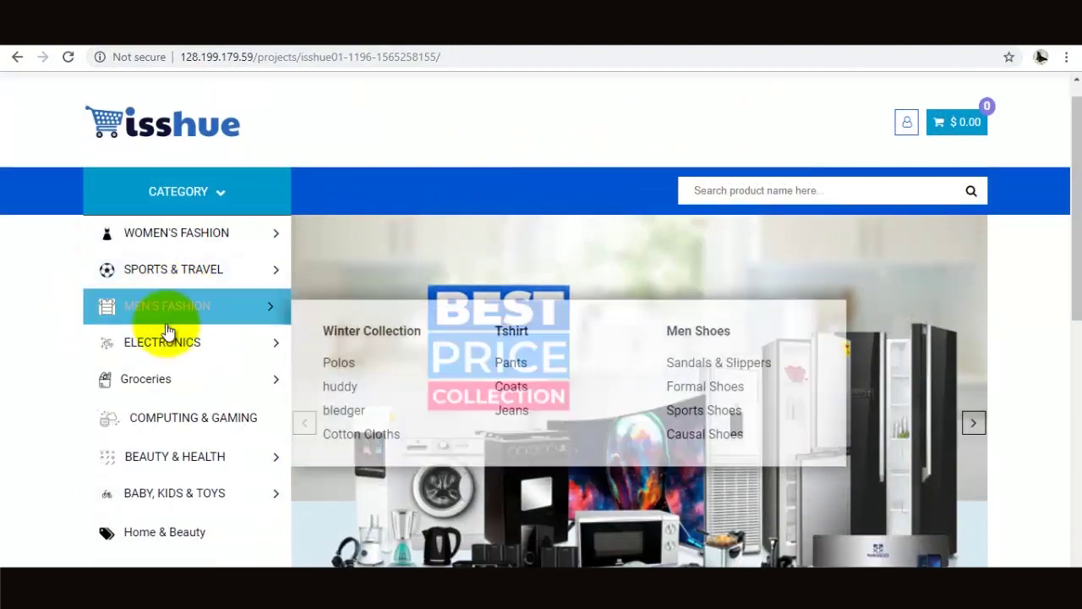
{"action": "scroll", "coordinate": [165, 355], "scroll_direction": "down", "scroll_amount": 15}
{"action": "scroll", "coordinate": [358, 442], "scroll_direction": "up", "scroll_amount": 14}
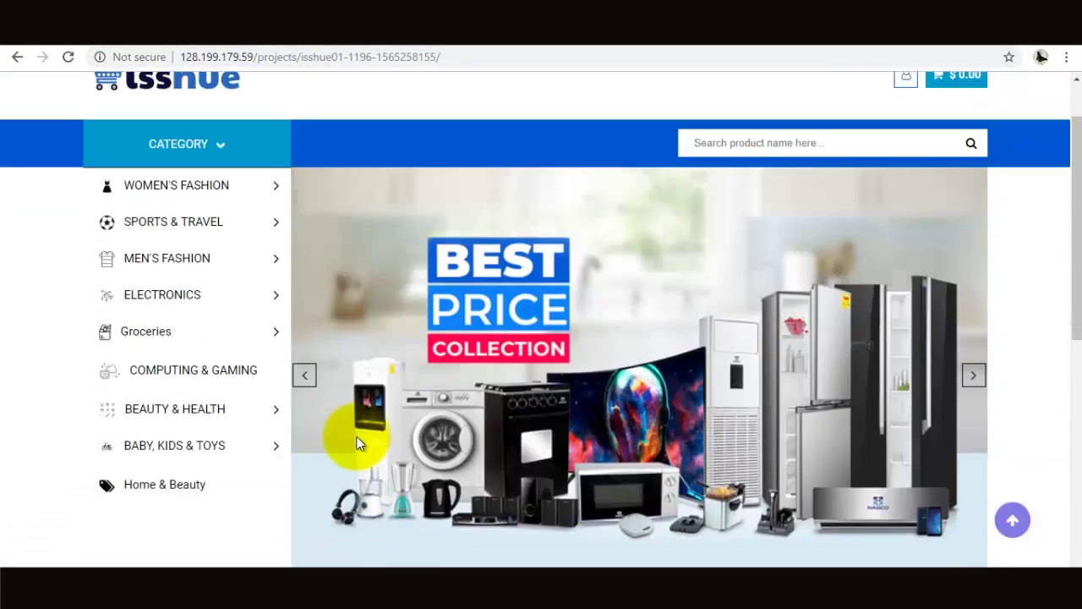
{"action": "scroll", "coordinate": [618, 262], "scroll_direction": "up", "scroll_amount": 1}
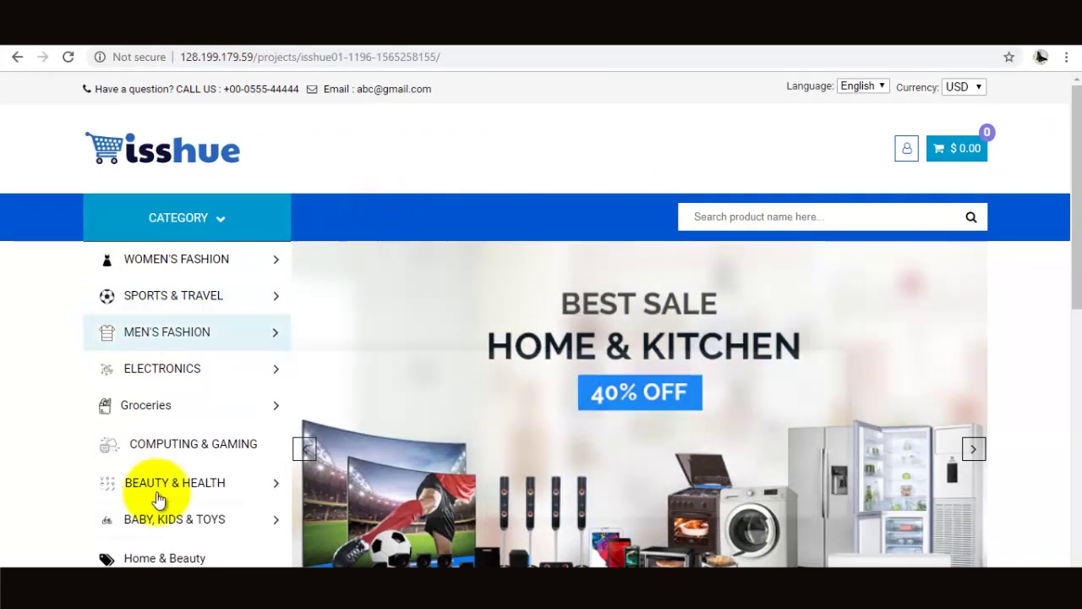
- Activate the Martbd theme on the Manage Themes page and dismiss the notification
{"action": "scroll", "coordinate": [568, 314], "scroll_direction": "down", "scroll_amount": 15}
{"action": "scroll", "coordinate": [569, 315], "scroll_direction": "up", "scroll_amount": 15}
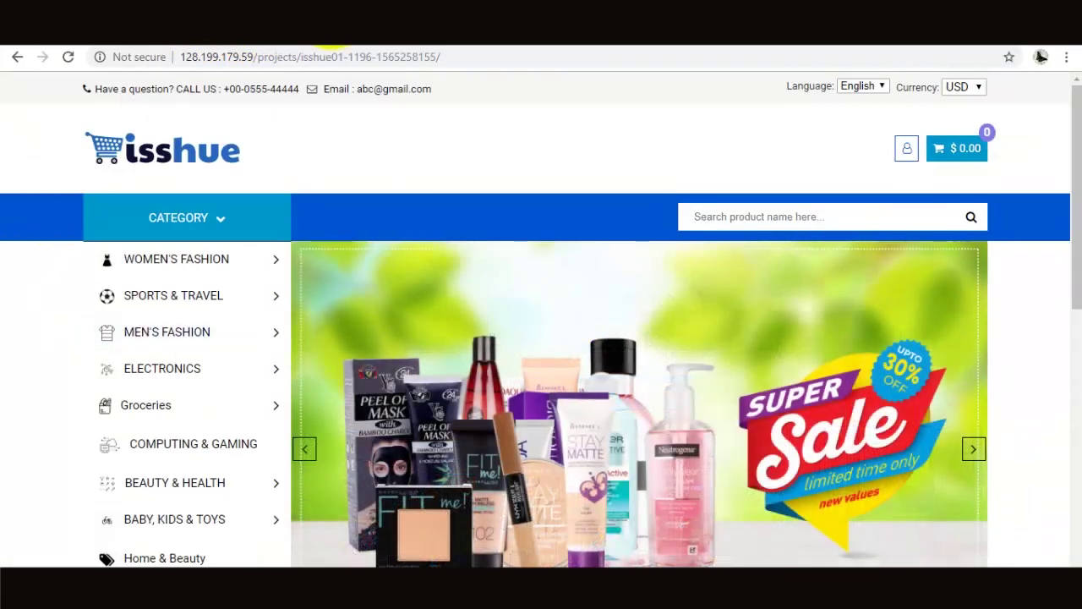
{"action": "left_click", "coordinate": [332, 16]}
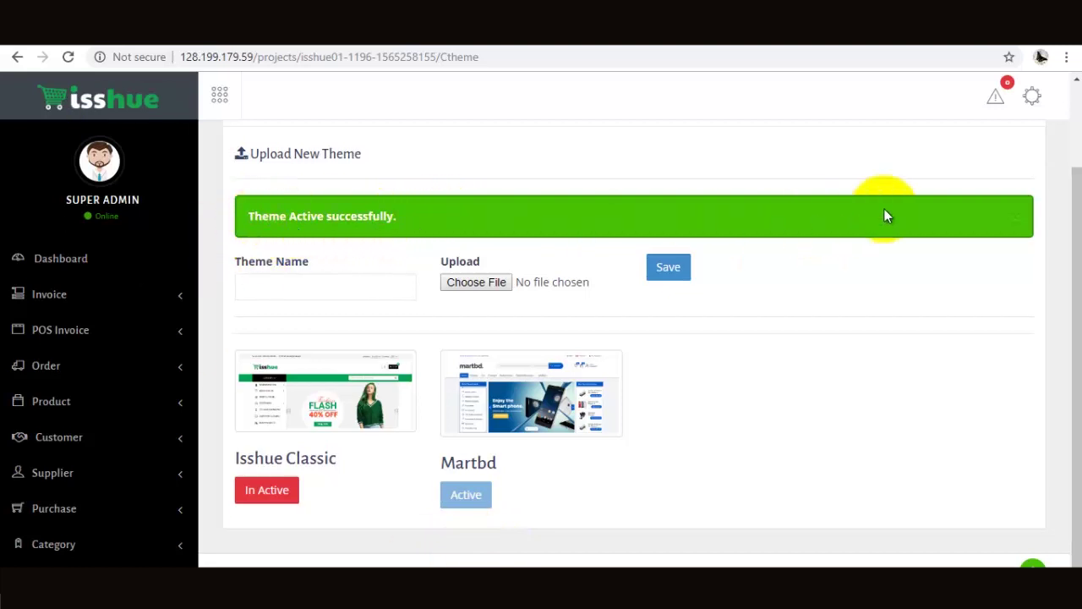
{"action": "left_click", "coordinate": [1016, 217]}
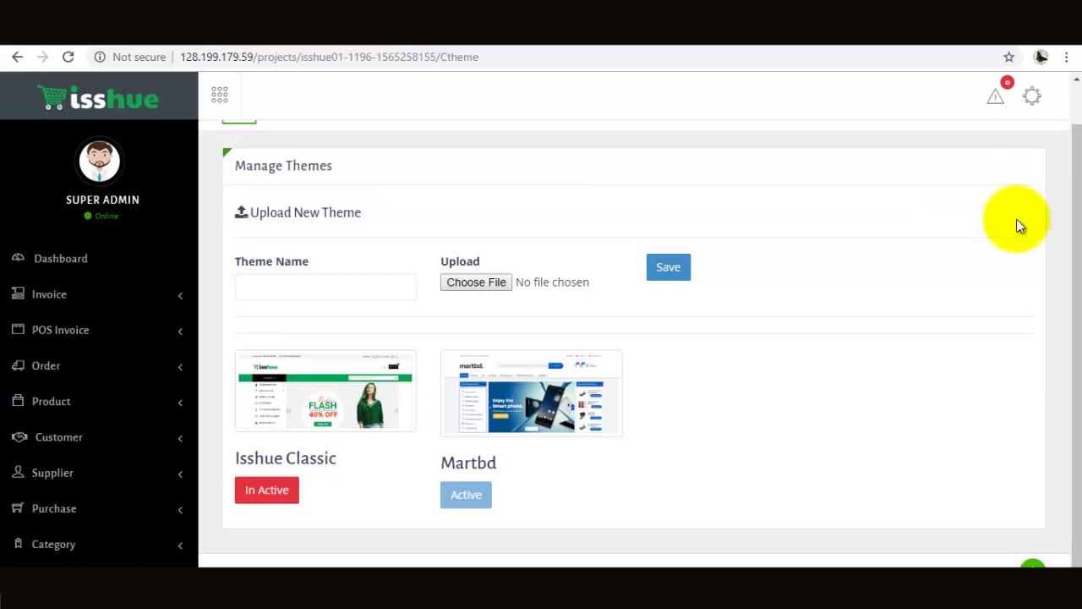
- Reload the storefront homepage and look through its departments and product sections in the Martbd theme
{"action": "left_click", "coordinate": [370, 115]}
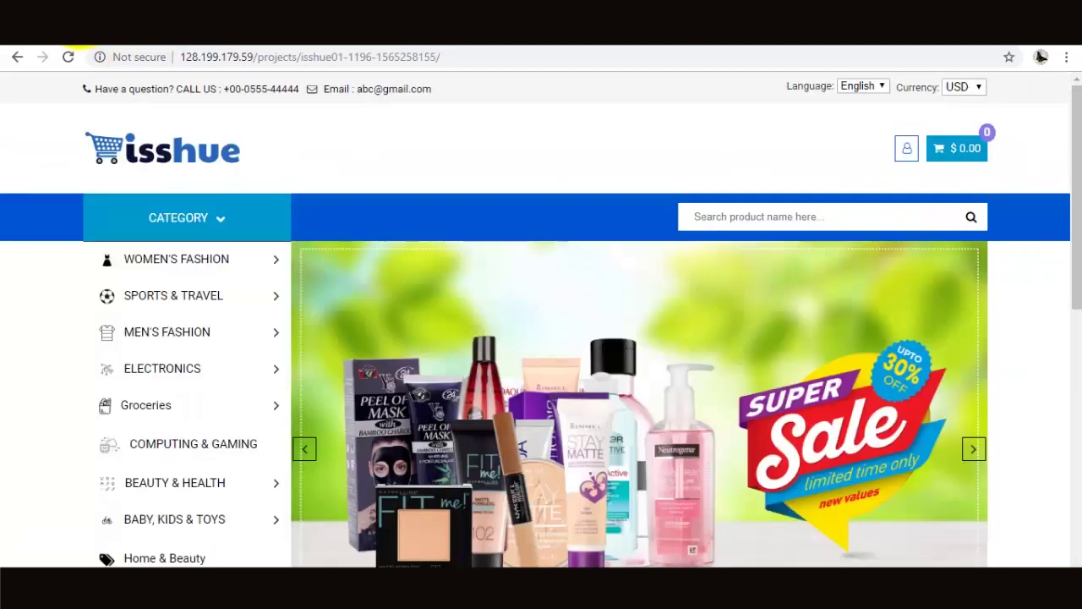
{"action": "left_click", "coordinate": [445, 56]}
{"action": "key", "text": "Return"}
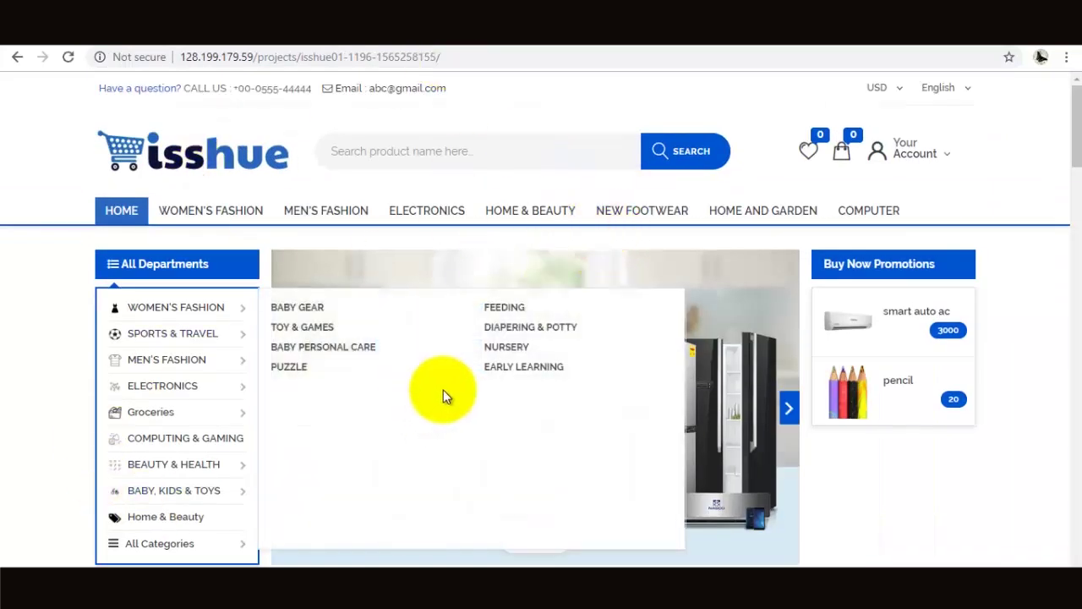
{"action": "scroll", "coordinate": [286, 417], "scroll_direction": "down", "scroll_amount": 5}
{"action": "scroll", "coordinate": [286, 419], "scroll_direction": "down", "scroll_amount": 15}
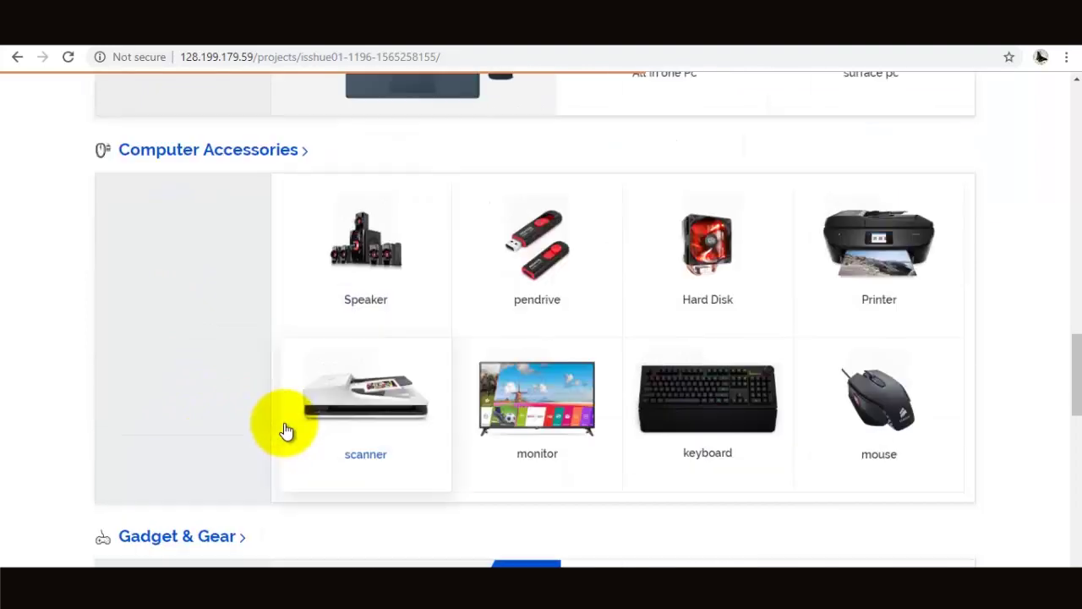
- Return to the admin panel and expand the Web Settings section to show its options
{"action": "left_click", "coordinate": [254, 57]}
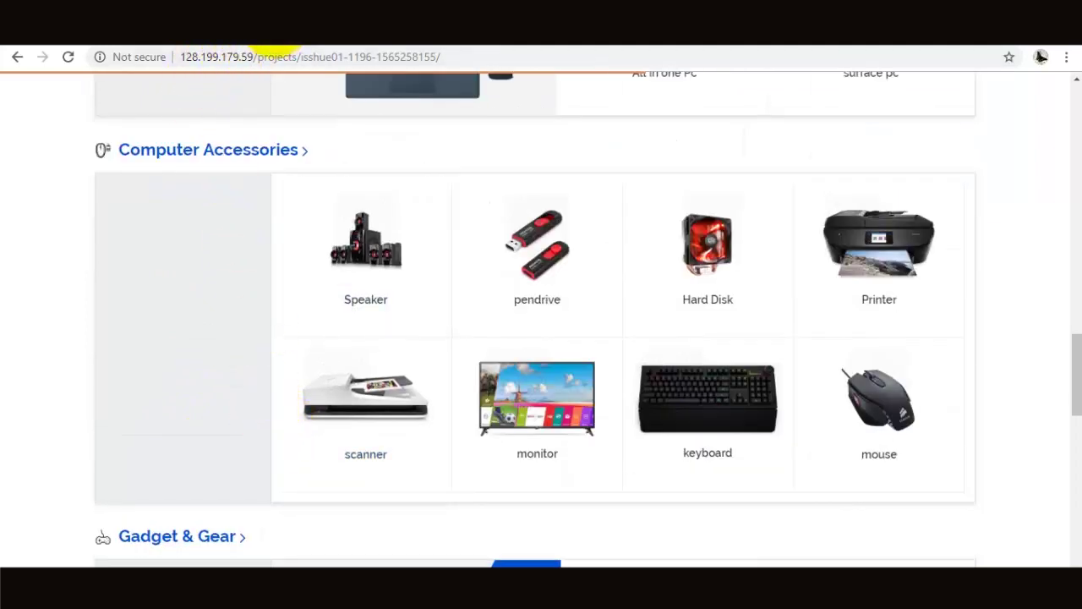
{"action": "key", "text": "Down"}
{"action": "key", "text": "Return"}
{"action": "scroll", "coordinate": [12, 418], "scroll_direction": "down", "scroll_amount": 5}
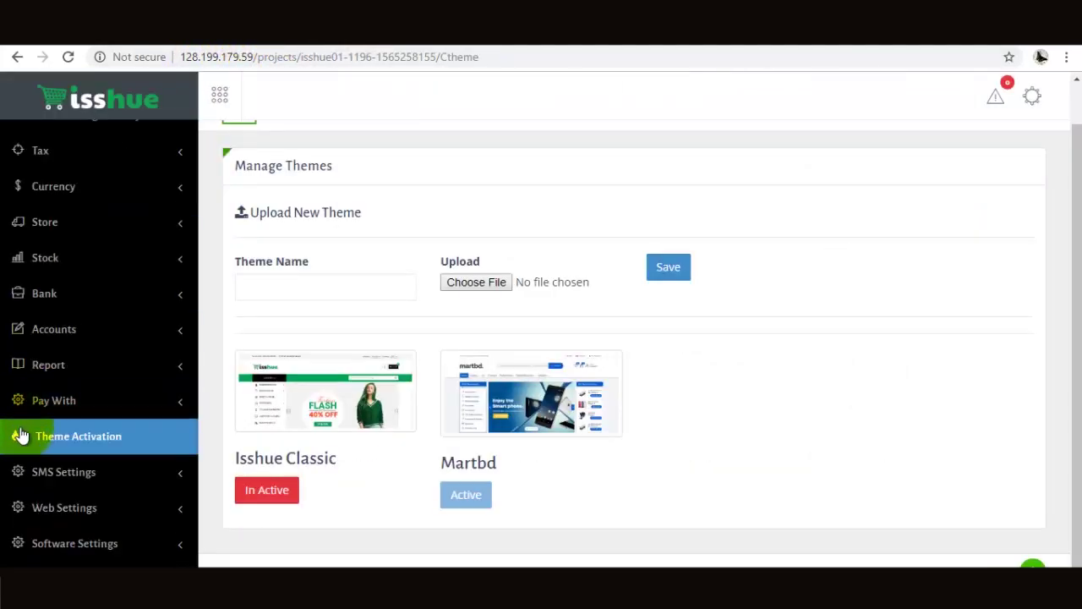
{"action": "scroll", "coordinate": [55, 467], "scroll_direction": "down", "scroll_amount": 1}
{"action": "left_click", "coordinate": [50, 470]}
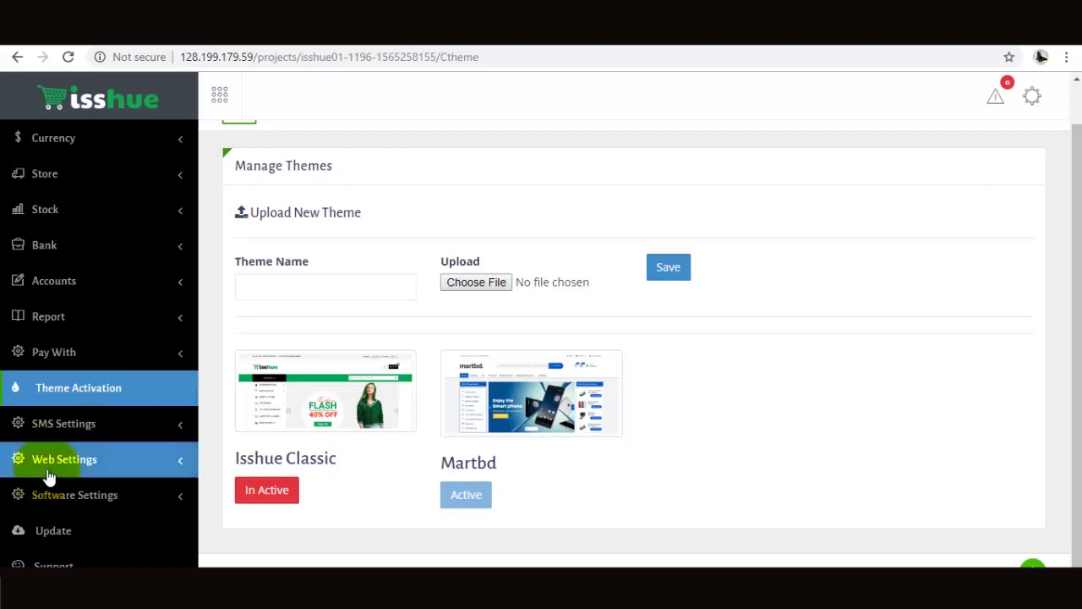
{"action": "scroll", "coordinate": [54, 472], "scroll_direction": "down", "scroll_amount": 3}
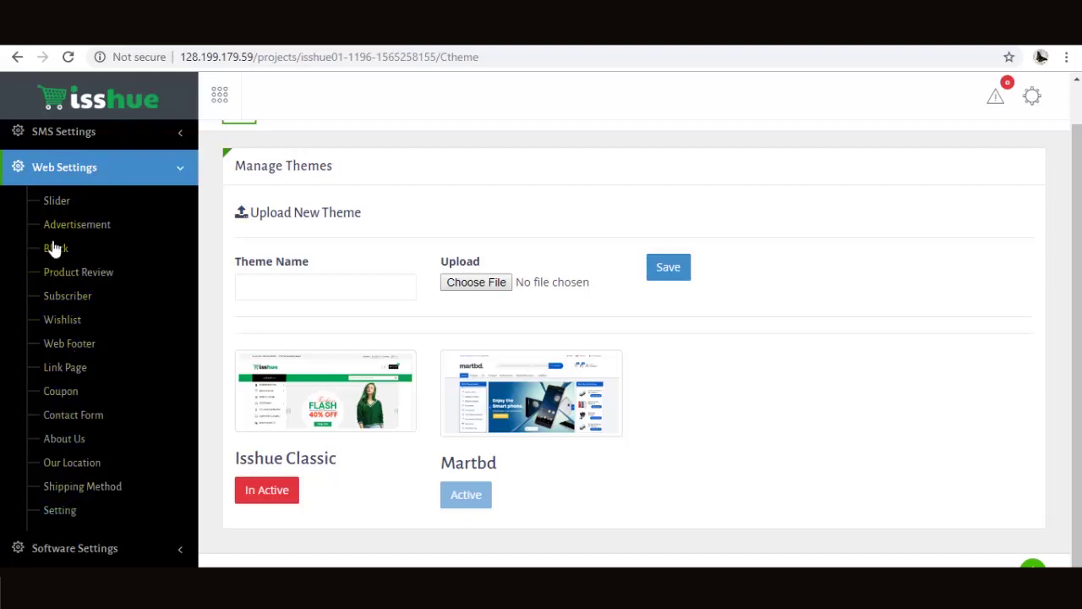
- Look through the storefront homepage's banner, promotions, best sale products and category sections that Web Settings controls
{"action": "left_click", "coordinate": [189, 57]}
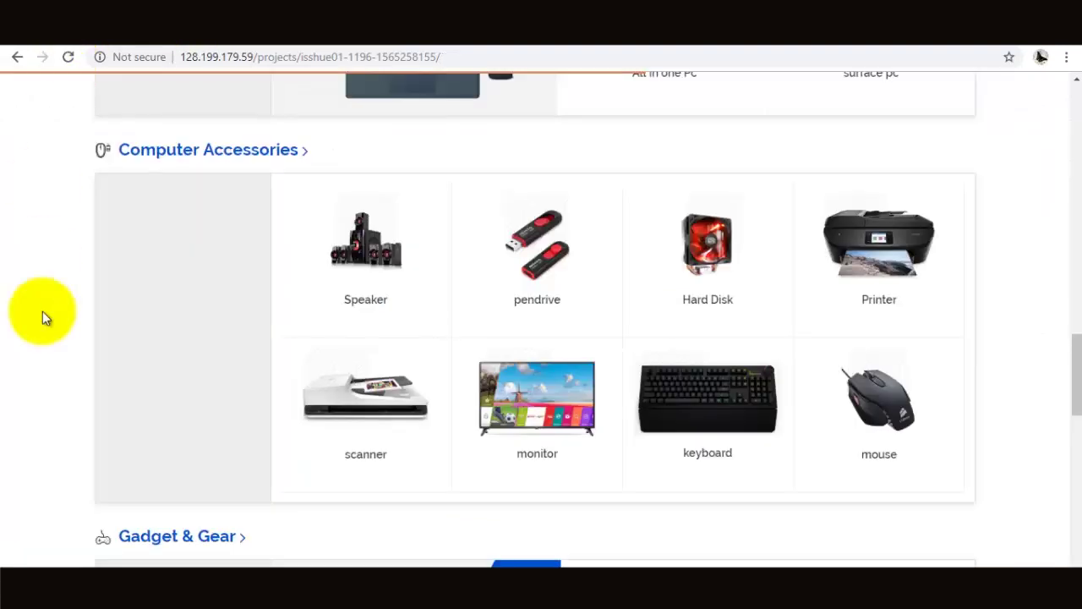
{"action": "scroll", "coordinate": [828, 177], "scroll_direction": "up", "scroll_amount": 15}
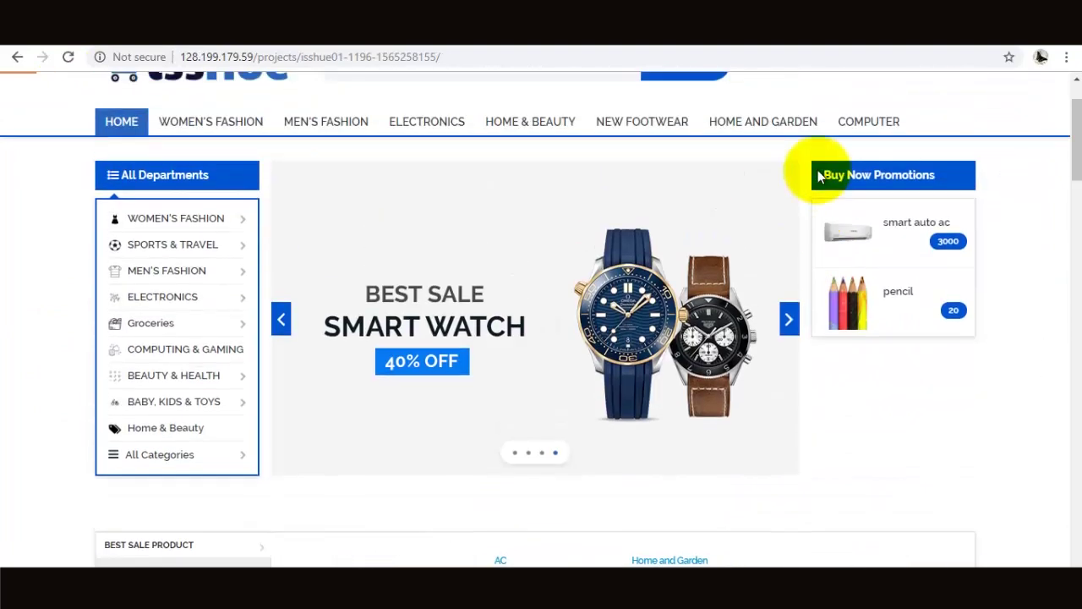
{"action": "scroll", "coordinate": [818, 173], "scroll_direction": "up", "scroll_amount": 1}
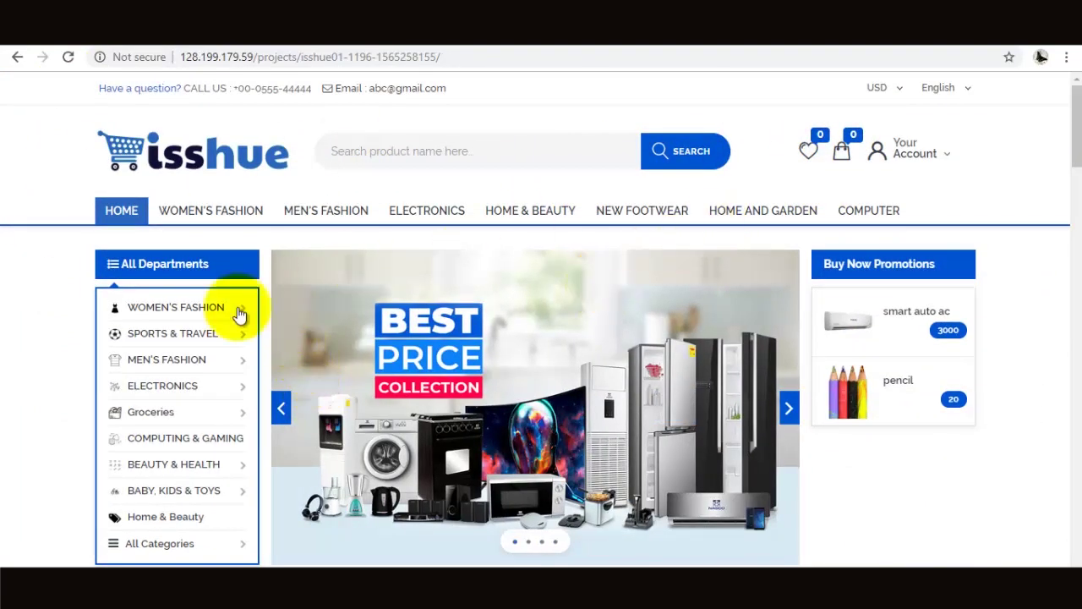
{"action": "scroll", "coordinate": [948, 339], "scroll_direction": "down", "scroll_amount": 4}
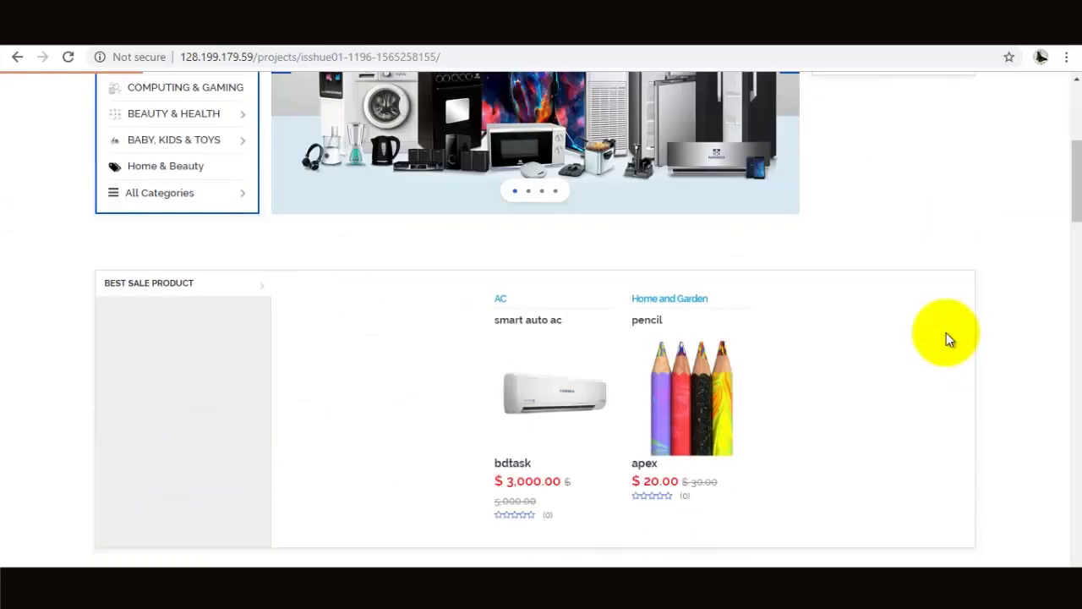
{"action": "scroll", "coordinate": [714, 382], "scroll_direction": "down", "scroll_amount": 5}
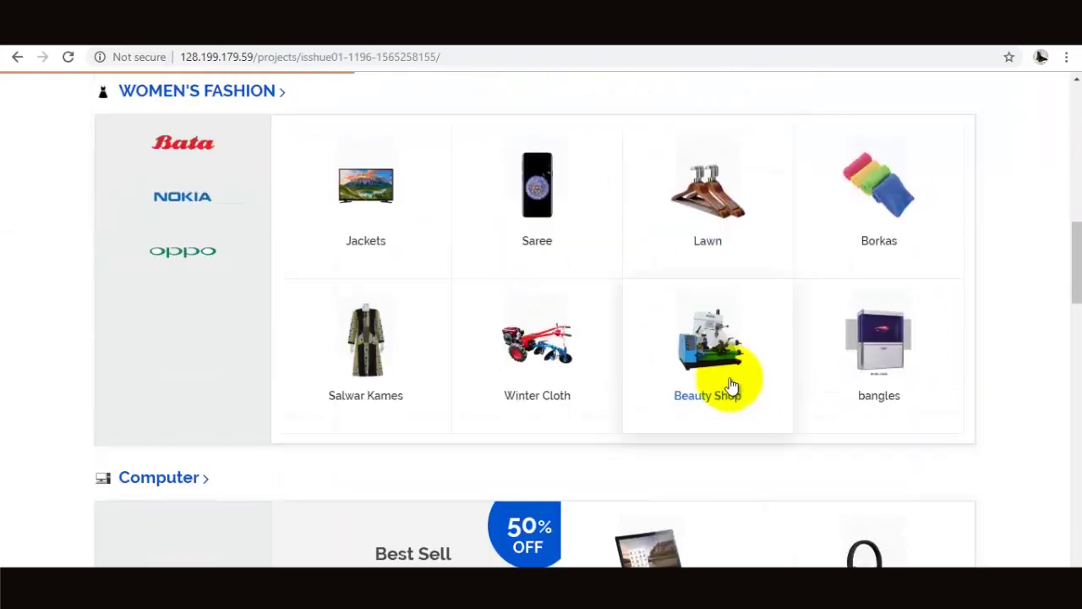
{"action": "scroll", "coordinate": [732, 389], "scroll_direction": "down", "scroll_amount": 17}
{"action": "scroll", "coordinate": [707, 411], "scroll_direction": "up", "scroll_amount": 7}
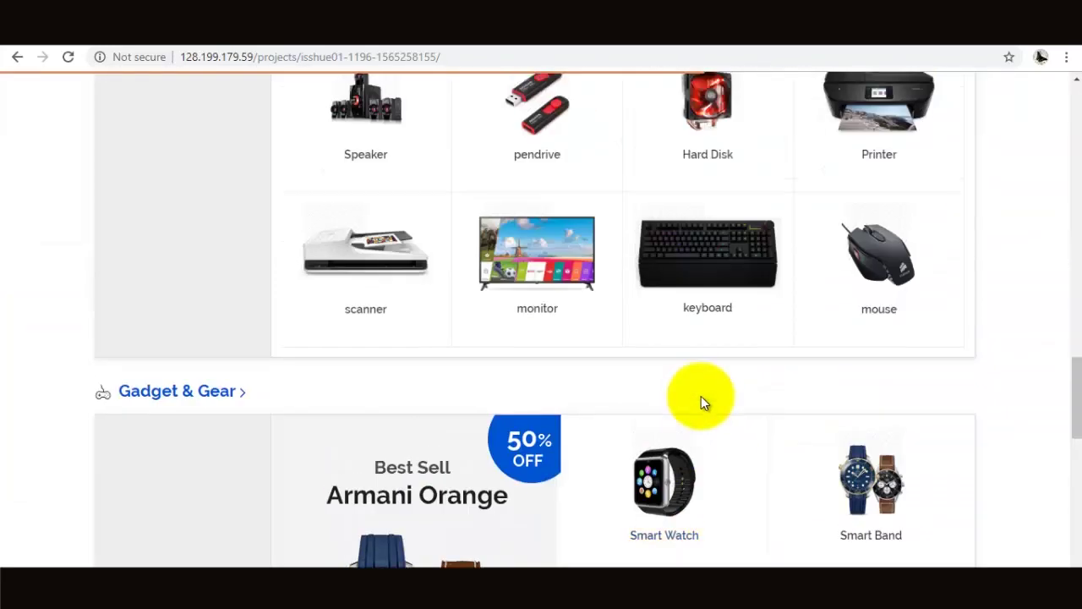
{"action": "scroll", "coordinate": [701, 396], "scroll_direction": "up", "scroll_amount": 19}
- Open the Add Slider page in Web Settings and advance through the banner slides on the storefront homepage
{"action": "left_click", "coordinate": [228, 35]}
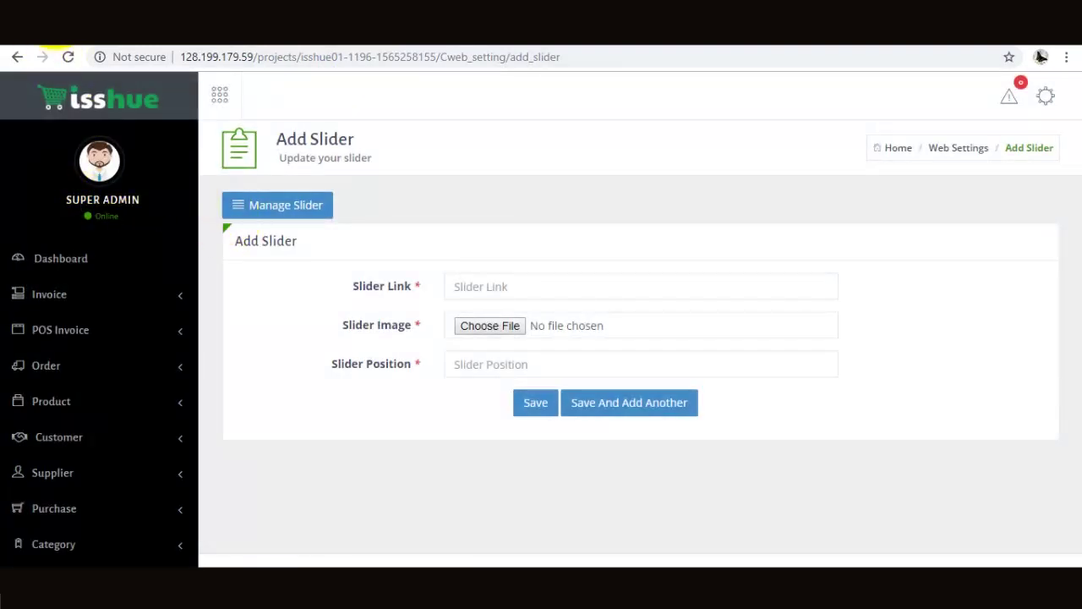
{"action": "left_click", "coordinate": [51, 46]}
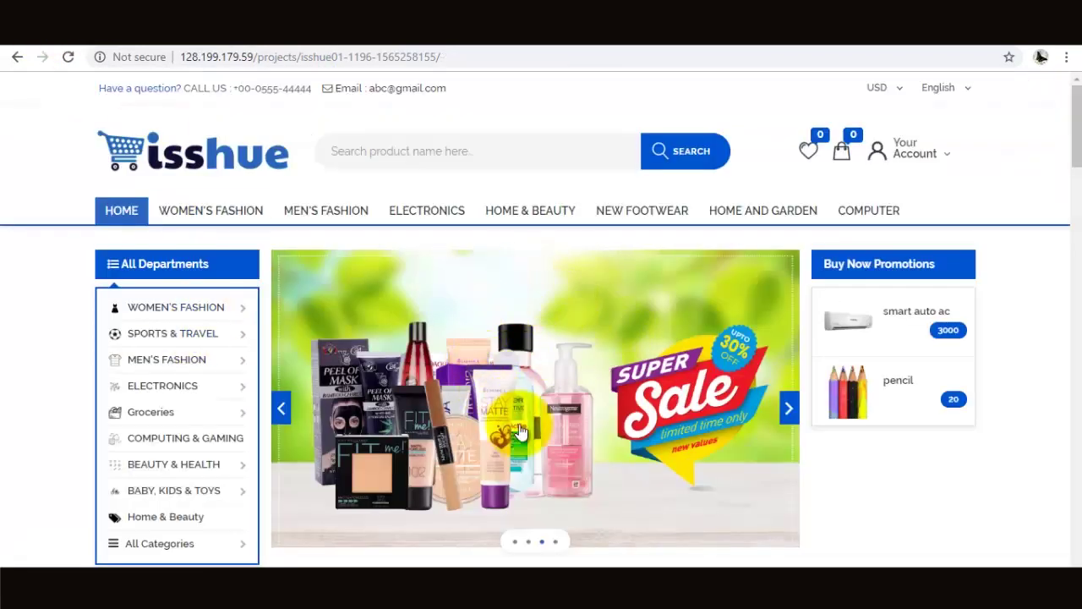
{"action": "left_click", "coordinate": [787, 409]}
{"action": "left_click", "coordinate": [788, 409]}
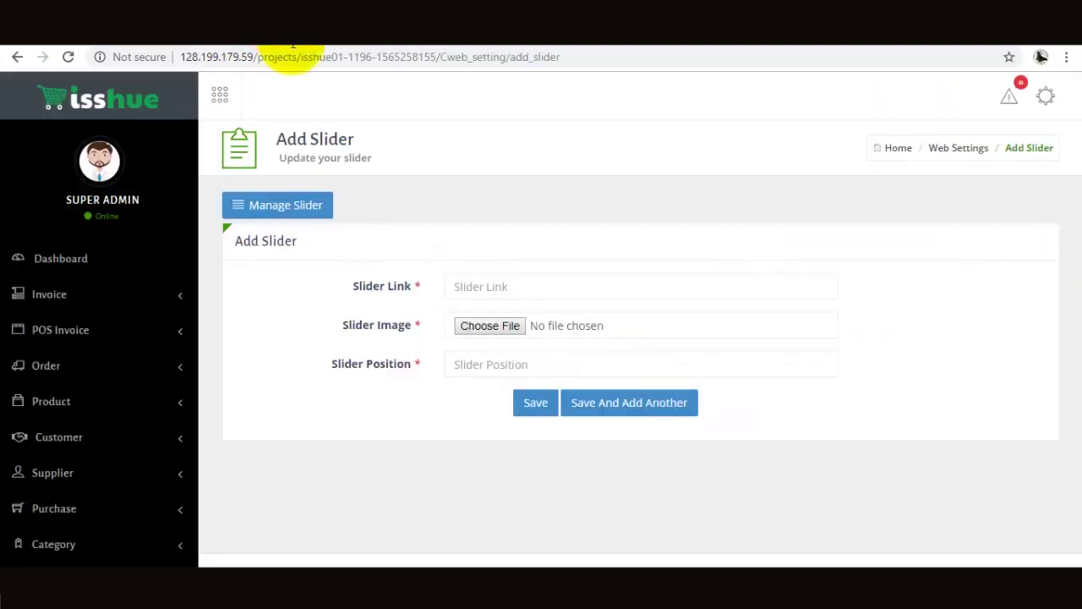
- Examine the Slider Link field in the Add Slider form and set the Slider Position to 0
{"action": "scroll", "coordinate": [152, 381], "scroll_direction": "down", "scroll_amount": 10}
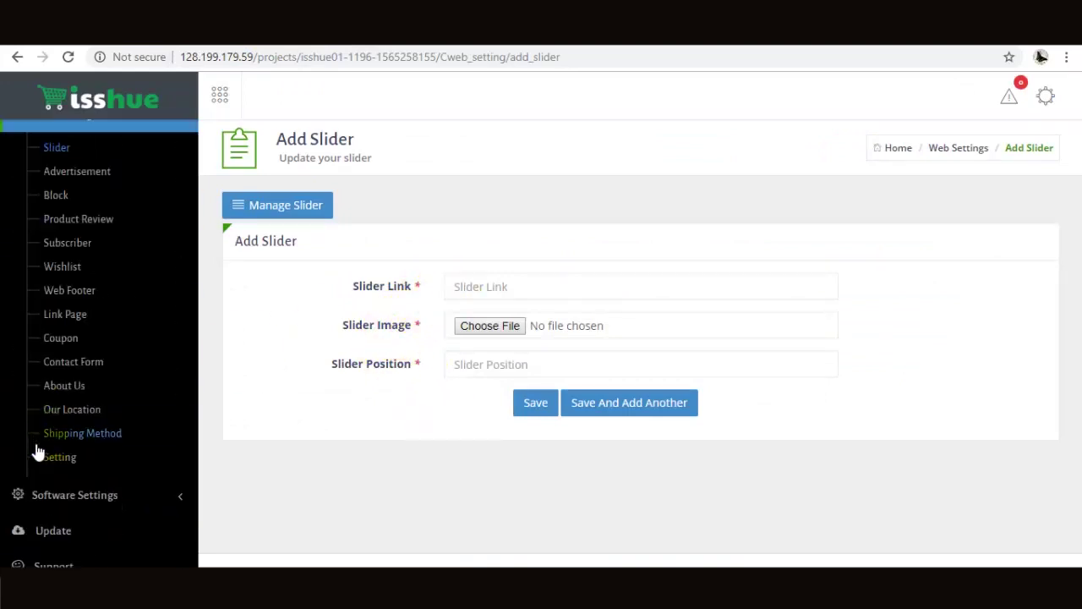
{"action": "left_click", "coordinate": [477, 286]}
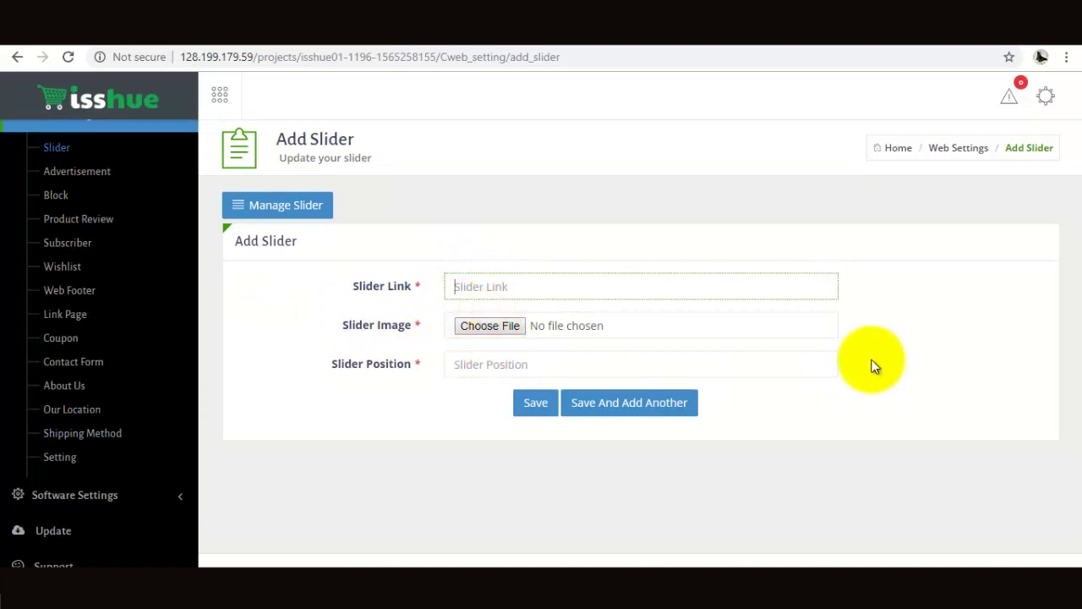
{"action": "left_click", "coordinate": [822, 360]}
{"action": "left_click", "coordinate": [822, 359]}
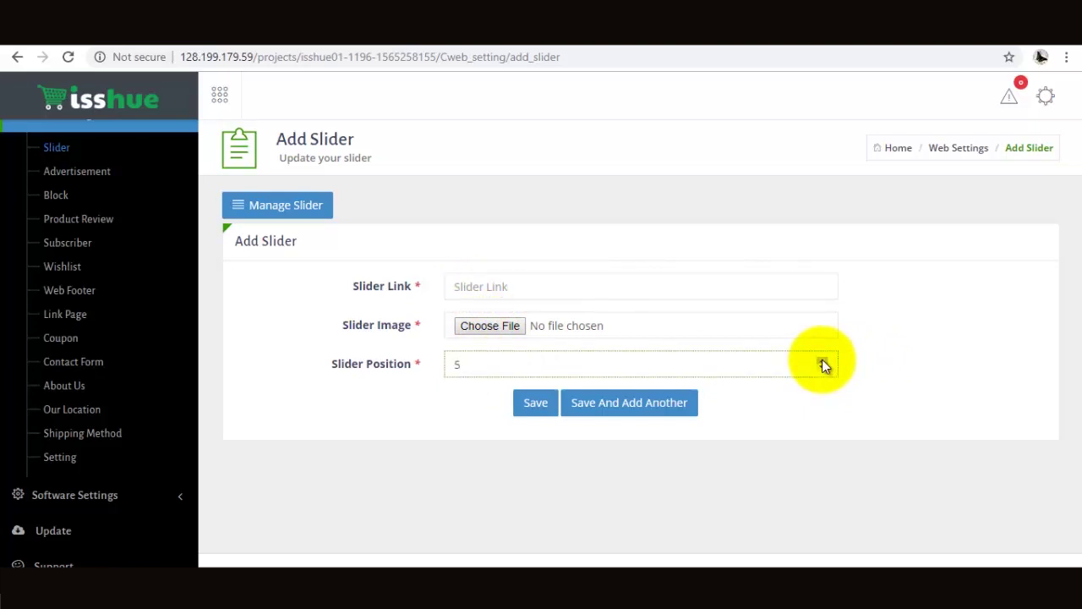
{"action": "left_click", "coordinate": [822, 368]}
{"action": "left_click", "coordinate": [822, 368]}
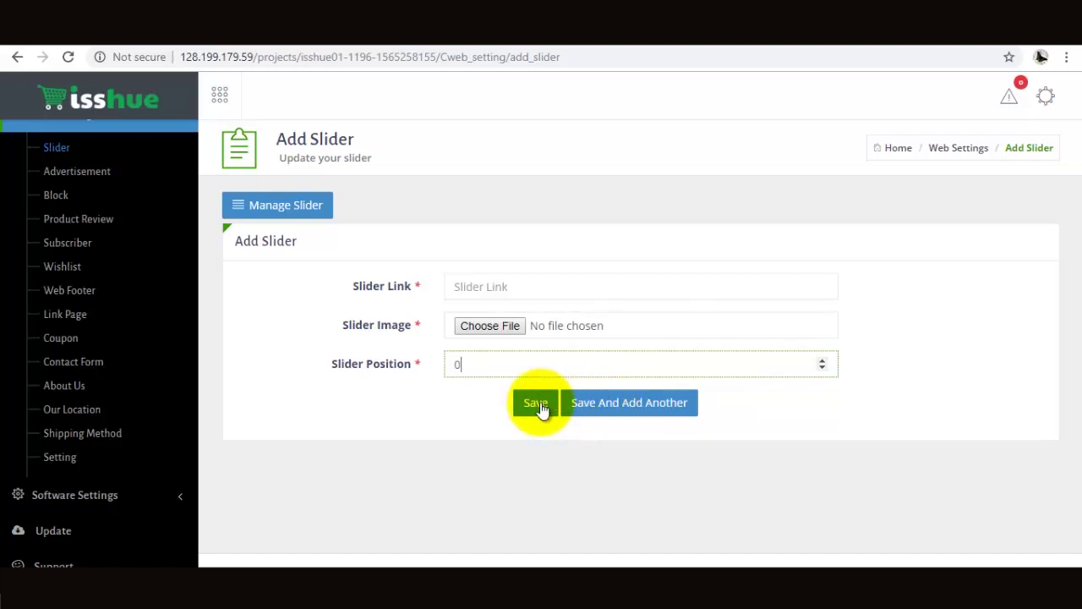
- Open the Add Advertisement page and view the available Add Page options
{"action": "left_click", "coordinate": [55, 177]}
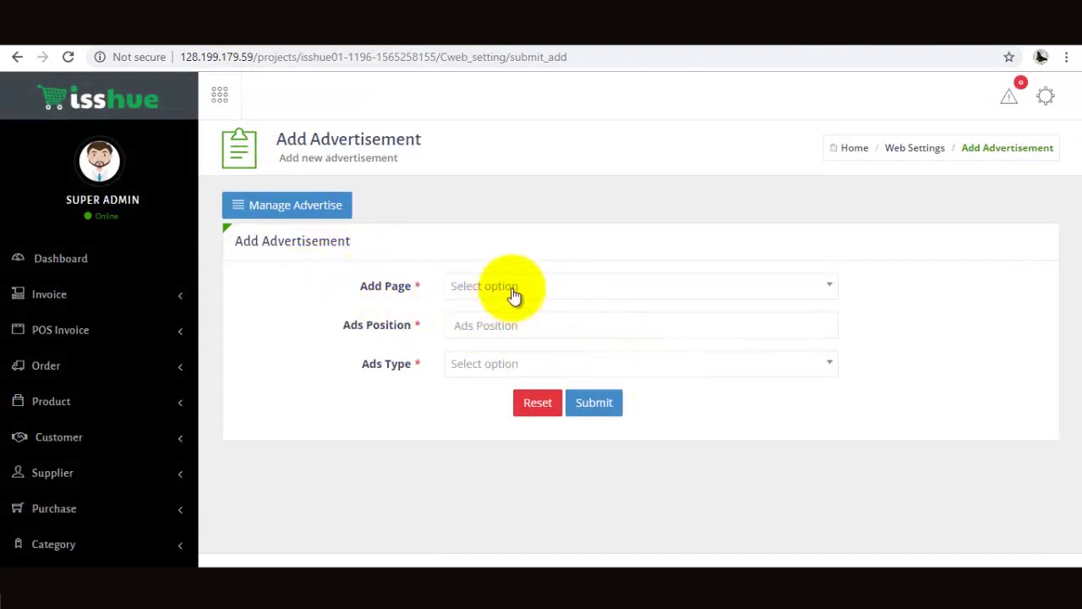
{"action": "left_click", "coordinate": [467, 288]}
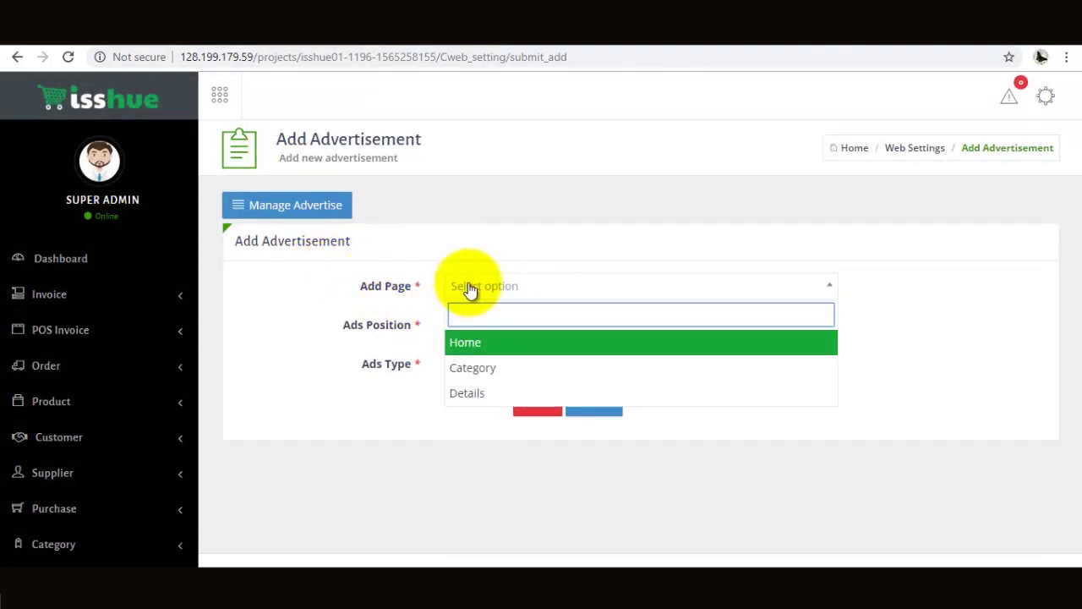
{"action": "left_click", "coordinate": [470, 289]}
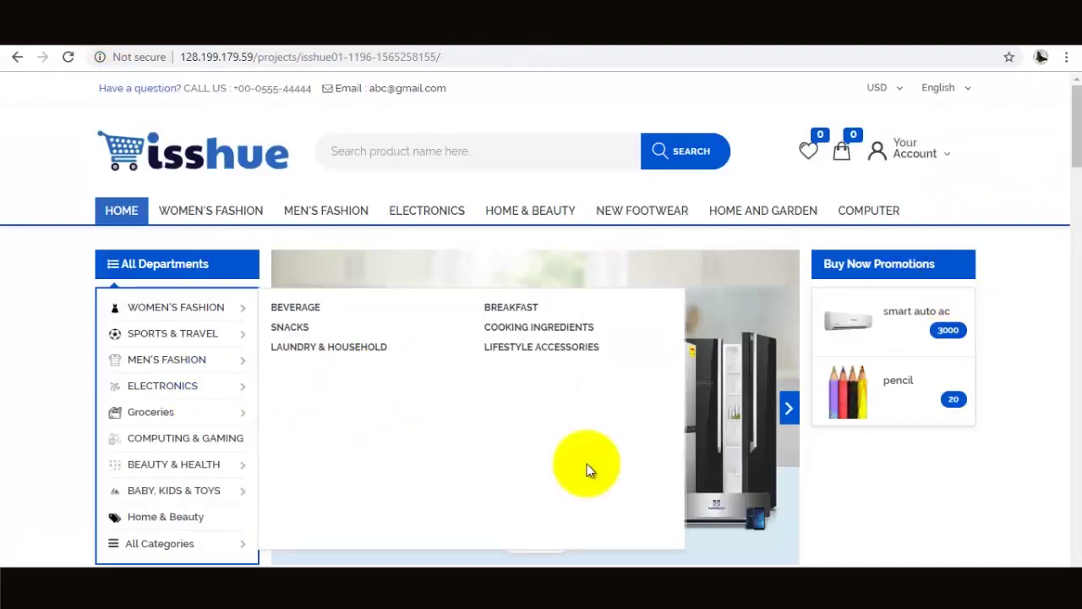
- Look over the storefront homepage's best sale and Women's Fashion sections for places where advertisements can appear
{"action": "scroll", "coordinate": [928, 401], "scroll_direction": "down", "scroll_amount": 15}
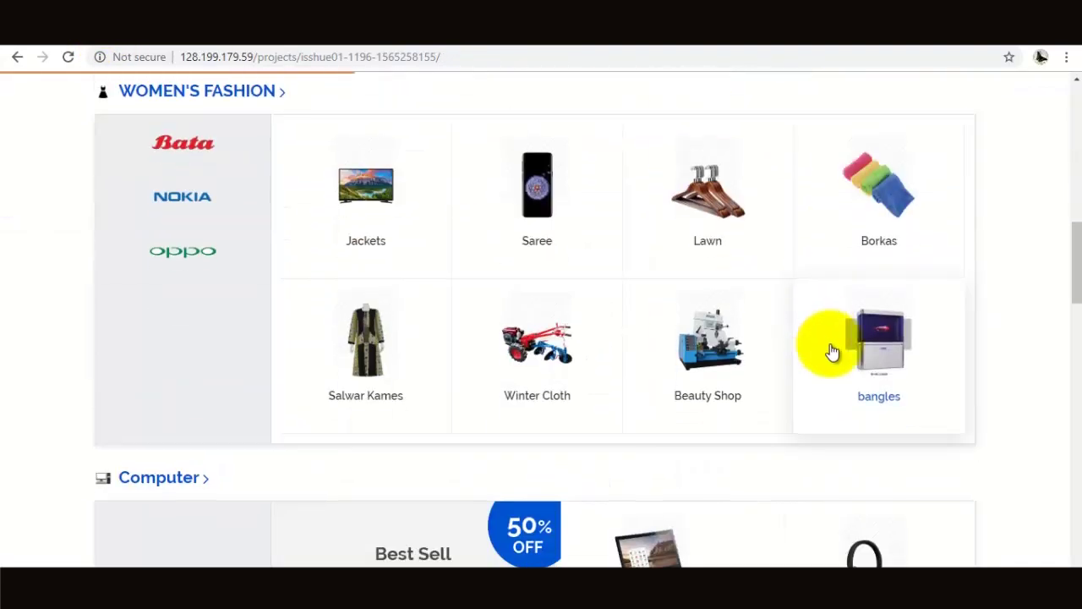
{"action": "scroll", "coordinate": [837, 353], "scroll_direction": "up", "scroll_amount": 10}
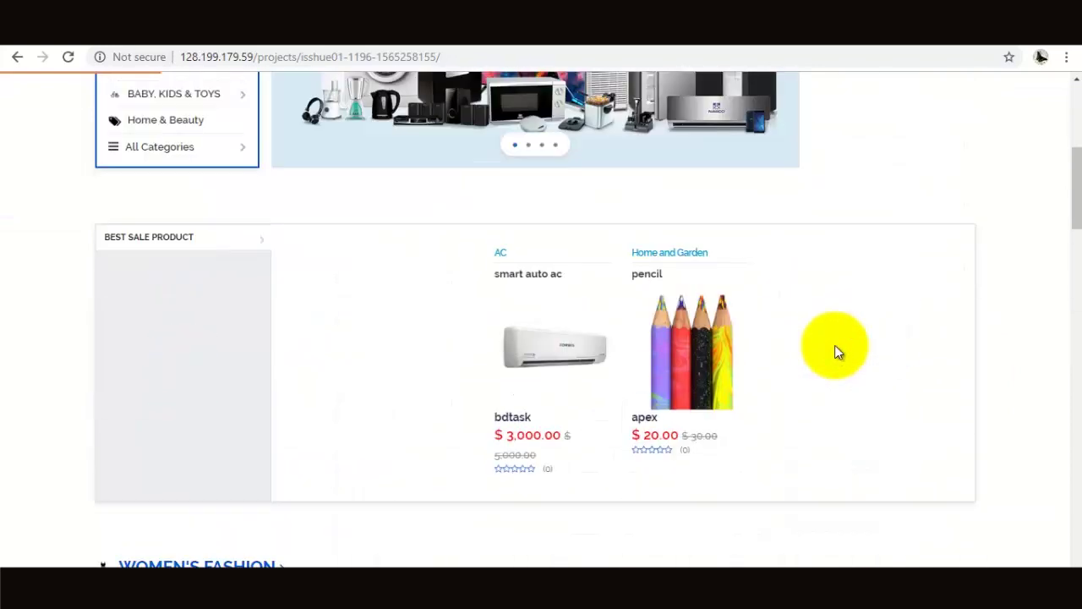
{"action": "scroll", "coordinate": [837, 351], "scroll_direction": "up", "scroll_amount": 2}
{"action": "scroll", "coordinate": [834, 351], "scroll_direction": "up", "scroll_amount": 3}
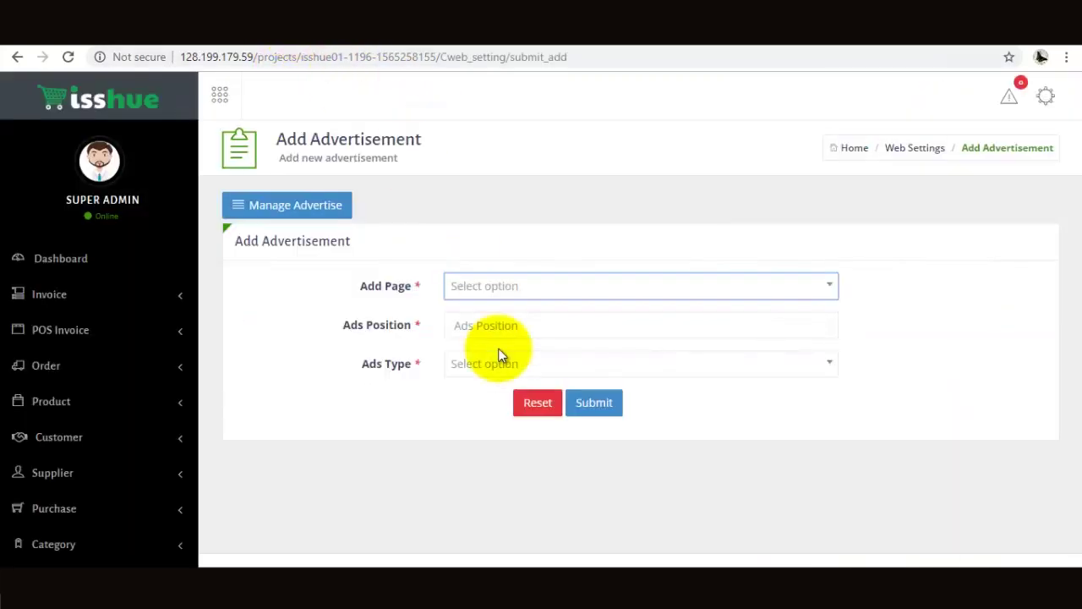
- Review the Add Page options in the Add Advertisement form and set the Ads Position to 1
{"action": "left_click", "coordinate": [491, 285]}
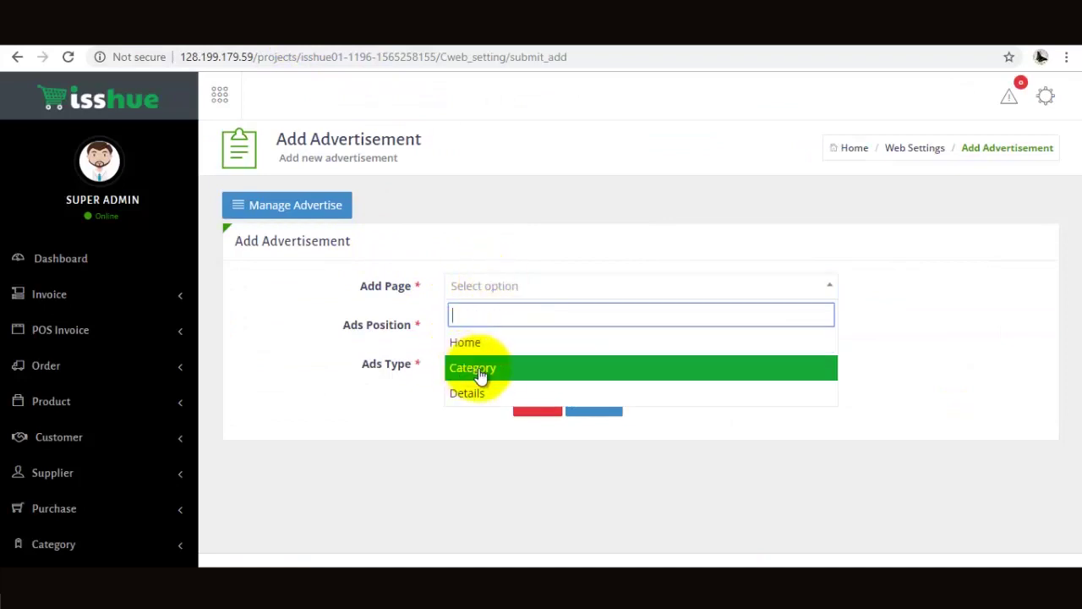
{"action": "left_click", "coordinate": [499, 290]}
{"action": "left_click", "coordinate": [498, 326]}
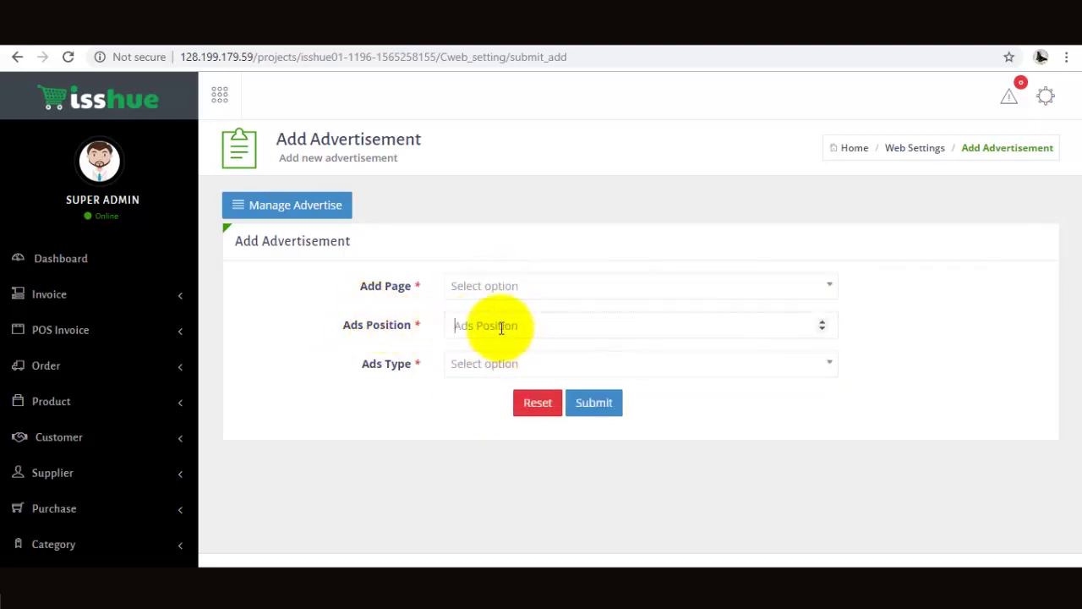
{"action": "left_click", "coordinate": [822, 322]}
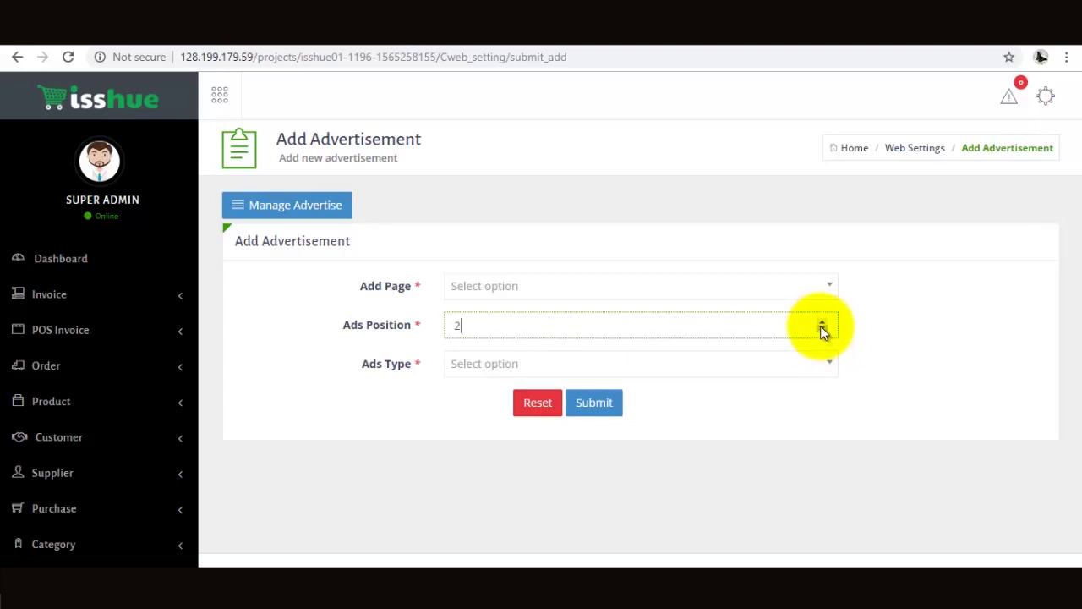
{"action": "left_click", "coordinate": [822, 329]}
- View the Ads Type options in the Add Advertisement form without choosing one
{"action": "left_click", "coordinate": [465, 367]}
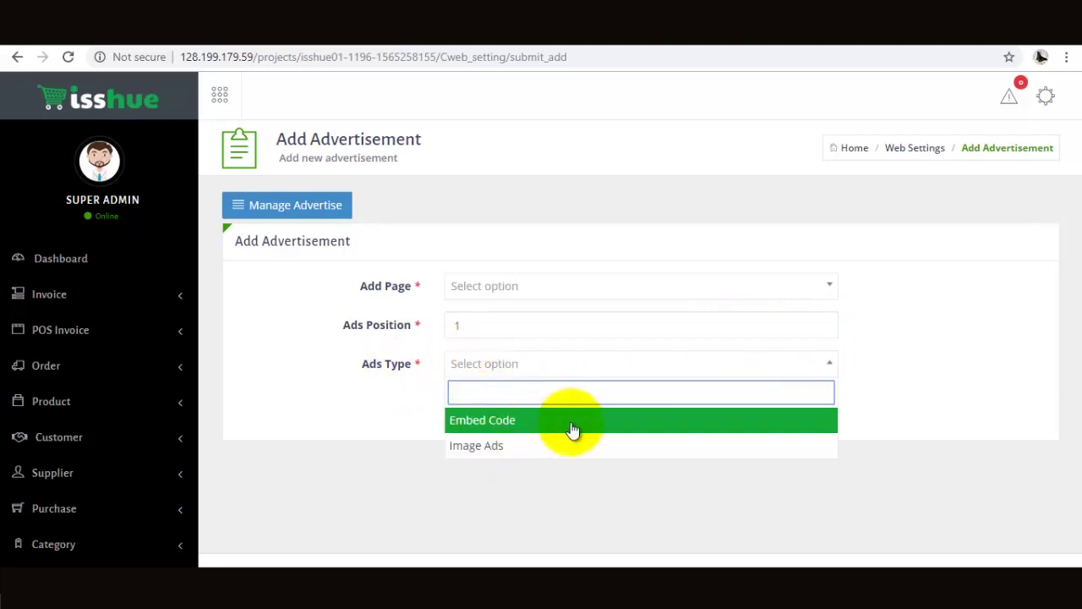
{"action": "left_click", "coordinate": [478, 463]}
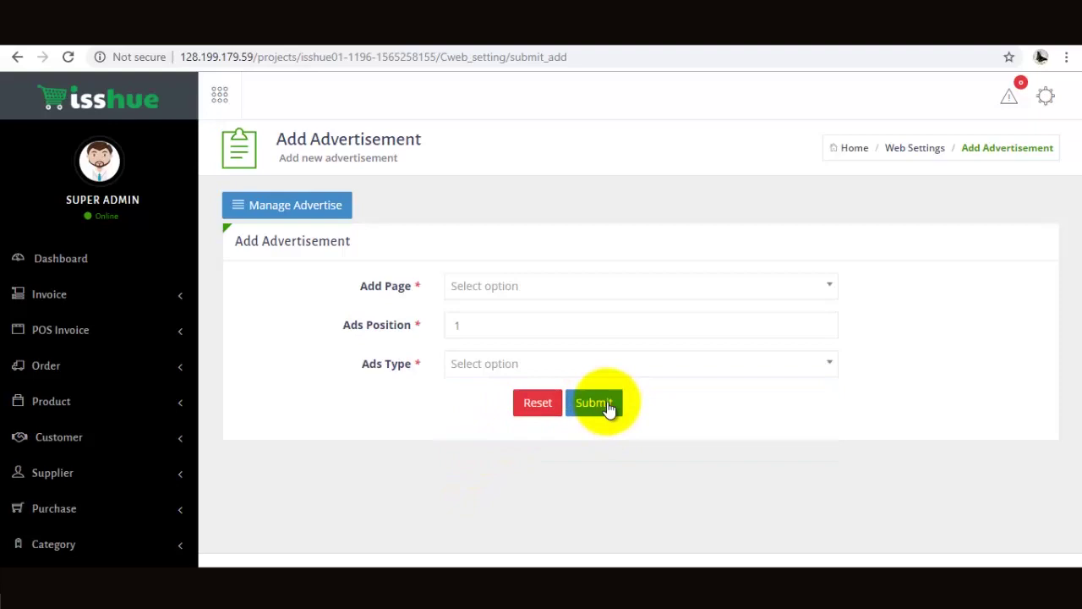
{"action": "left_click", "coordinate": [17, 57]}
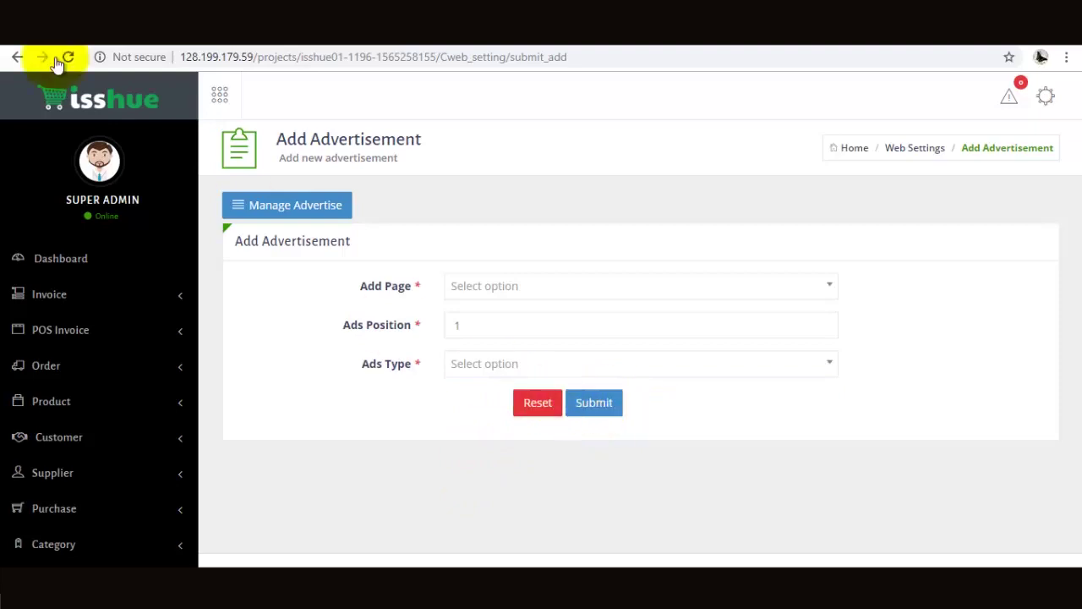
- Open the Add Block page and view its Category options without choosing one
{"action": "scroll", "coordinate": [761, 440], "scroll_direction": "down", "scroll_amount": 6}
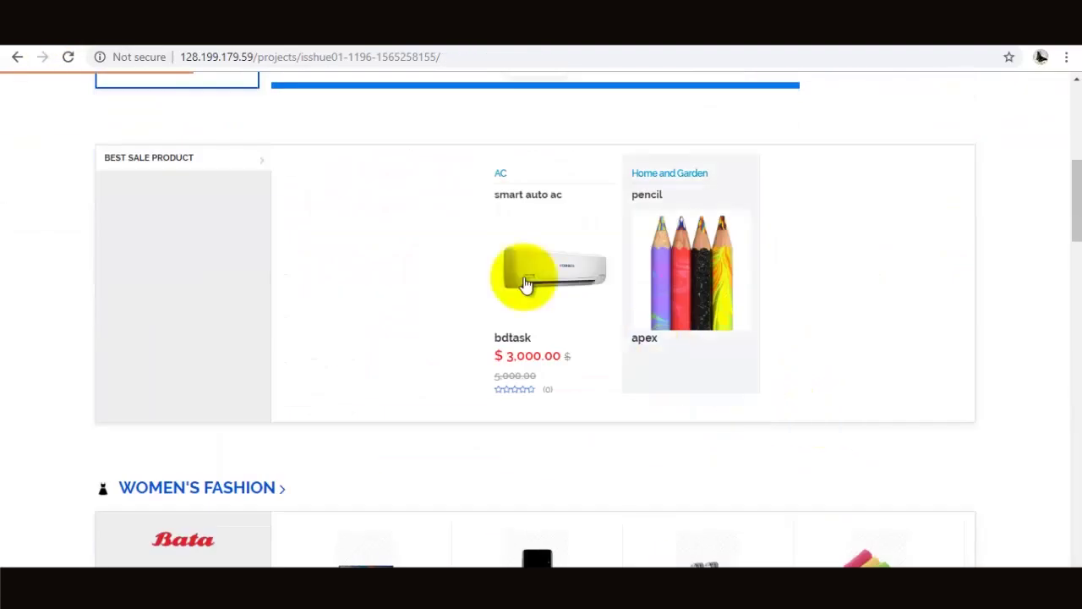
{"action": "left_click", "coordinate": [42, 56]}
{"action": "scroll", "coordinate": [85, 206], "scroll_direction": "down", "scroll_amount": 10}
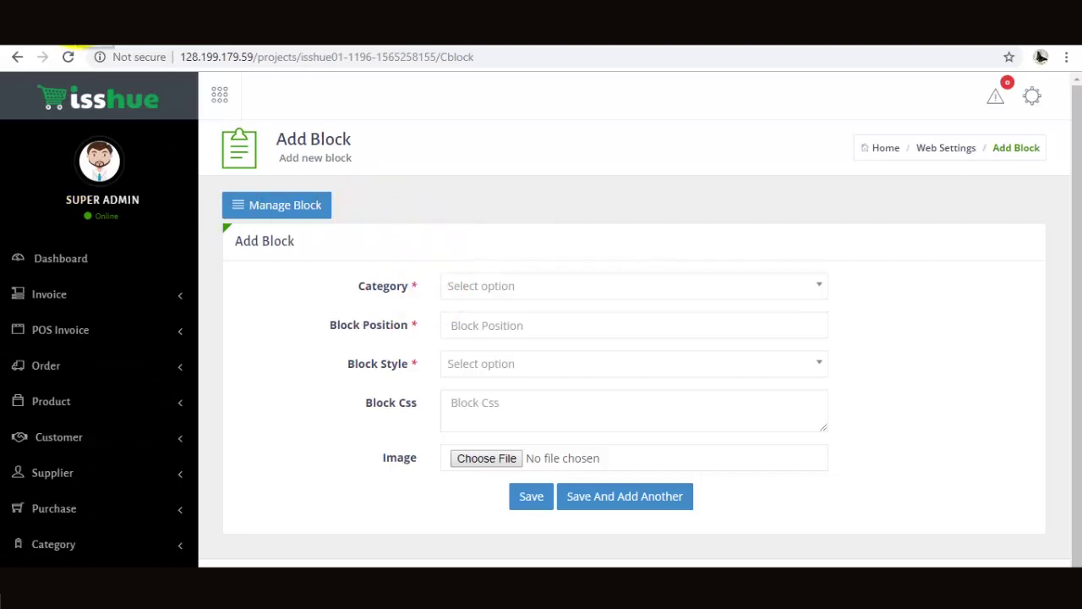
{"action": "left_click", "coordinate": [479, 288]}
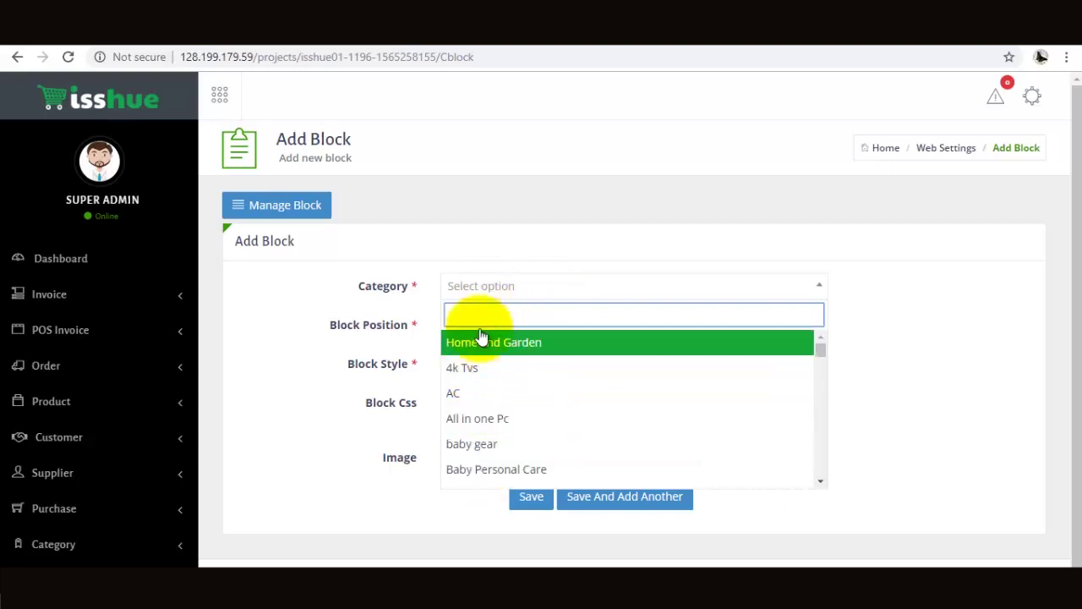
{"action": "left_click", "coordinate": [479, 288]}
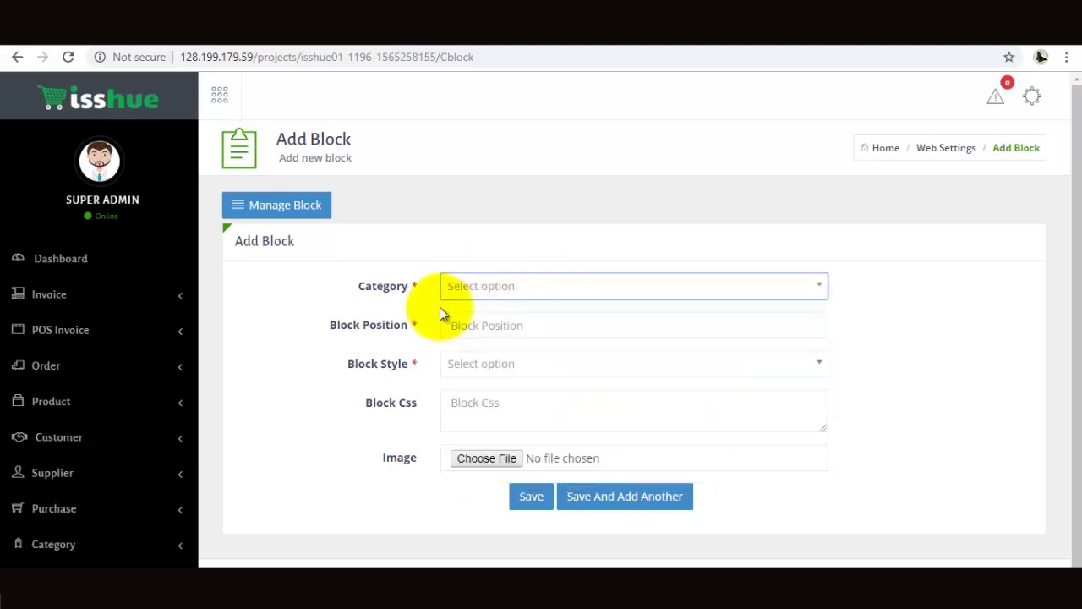
- Examine the Block Position field and the Block Style options in the Add Block form, leaving both unset
{"action": "left_click", "coordinate": [451, 329]}
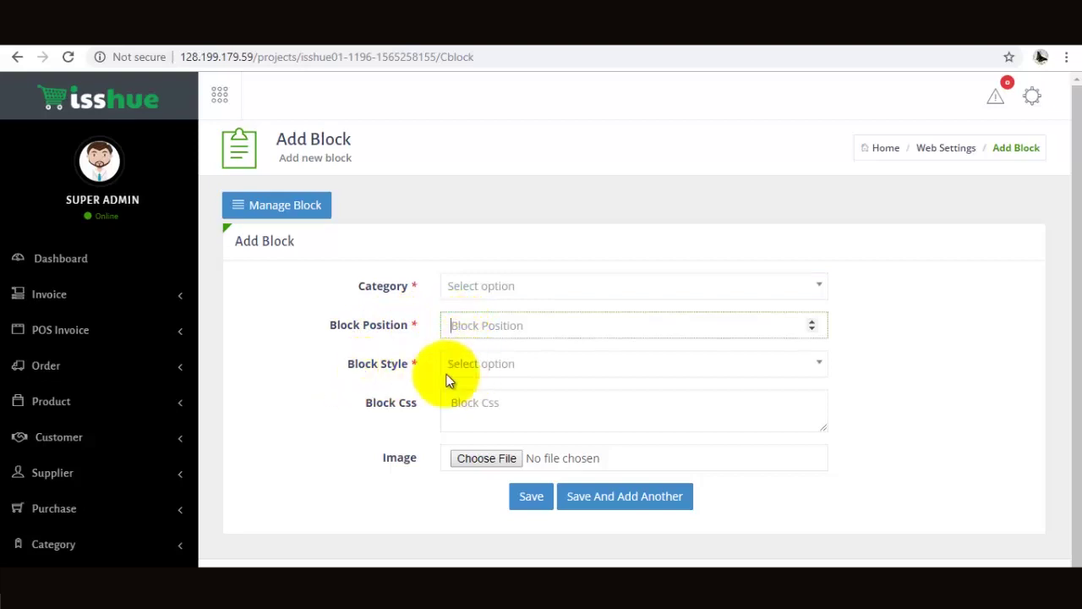
{"action": "left_click", "coordinate": [475, 365]}
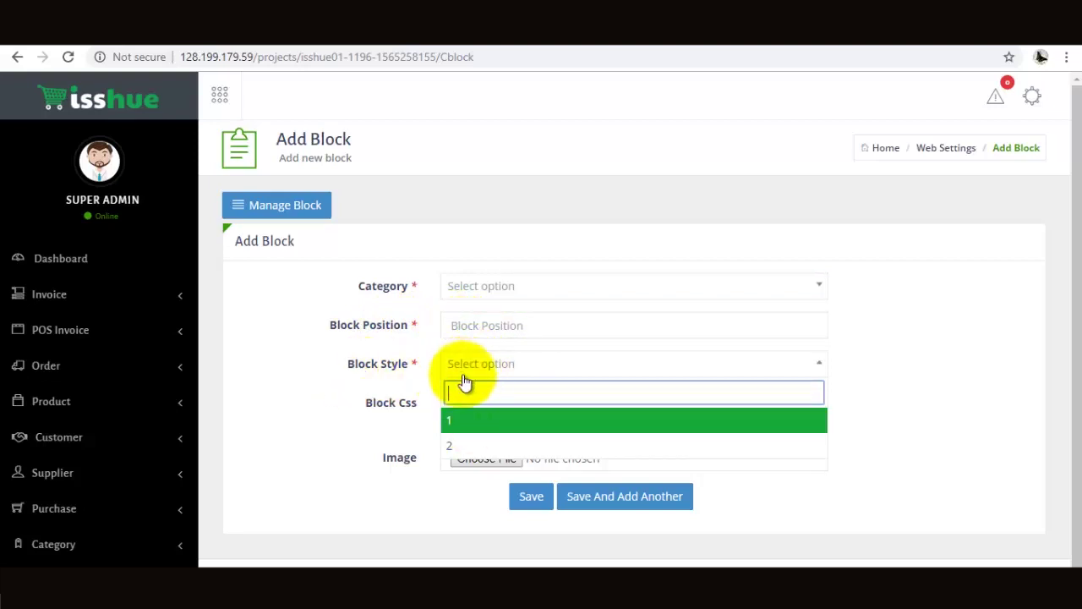
{"action": "left_click", "coordinate": [457, 371]}
{"action": "left_click", "coordinate": [479, 364]}
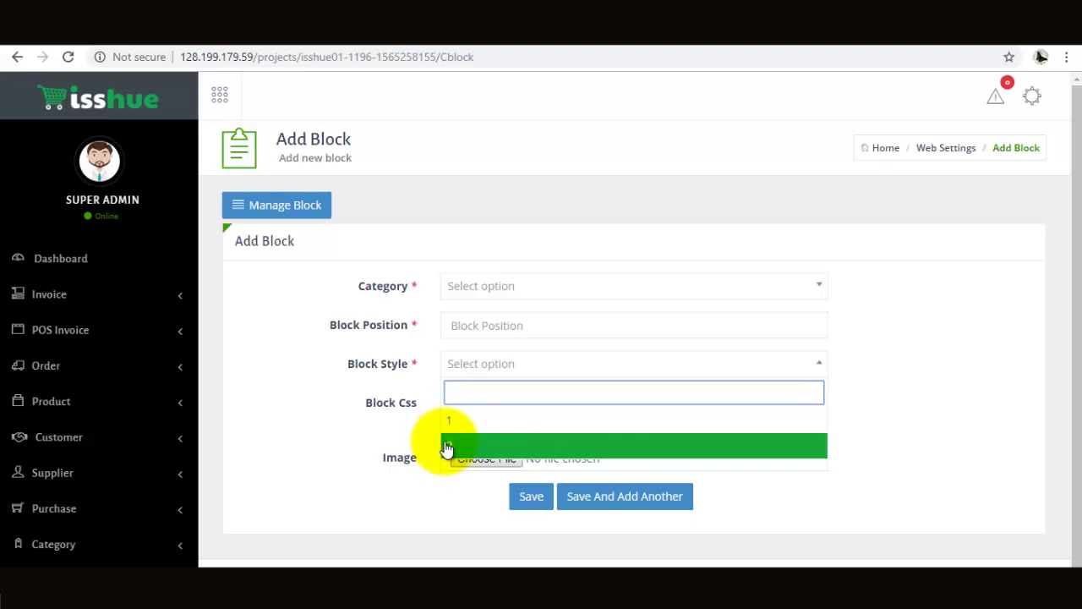
{"action": "left_click", "coordinate": [459, 370]}
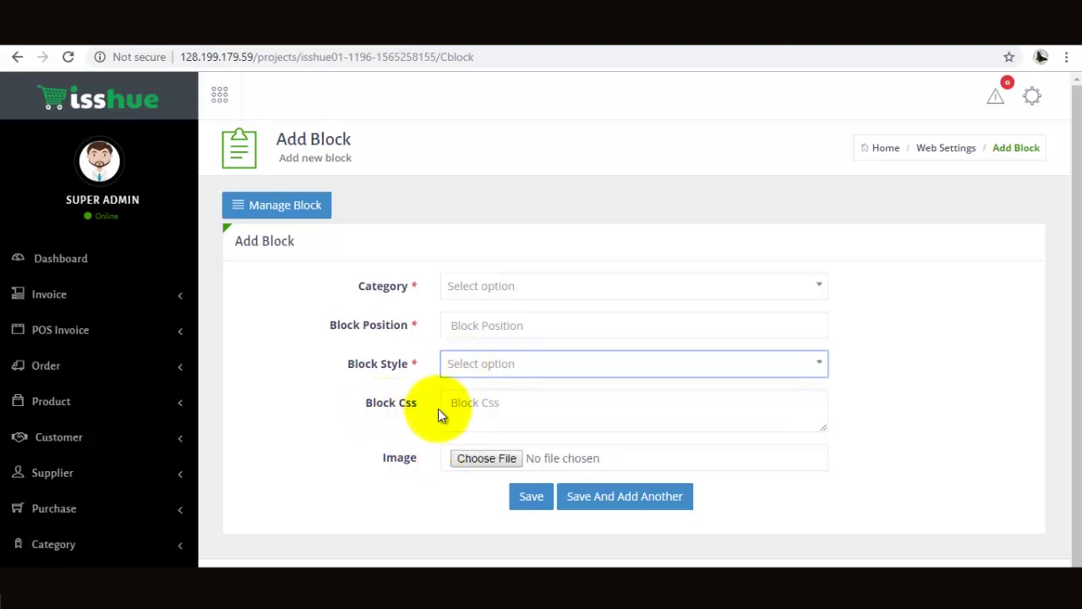
- Check the Block Css field and the image file chooser in the Add Block form without picking a file
{"action": "left_click", "coordinate": [476, 403]}
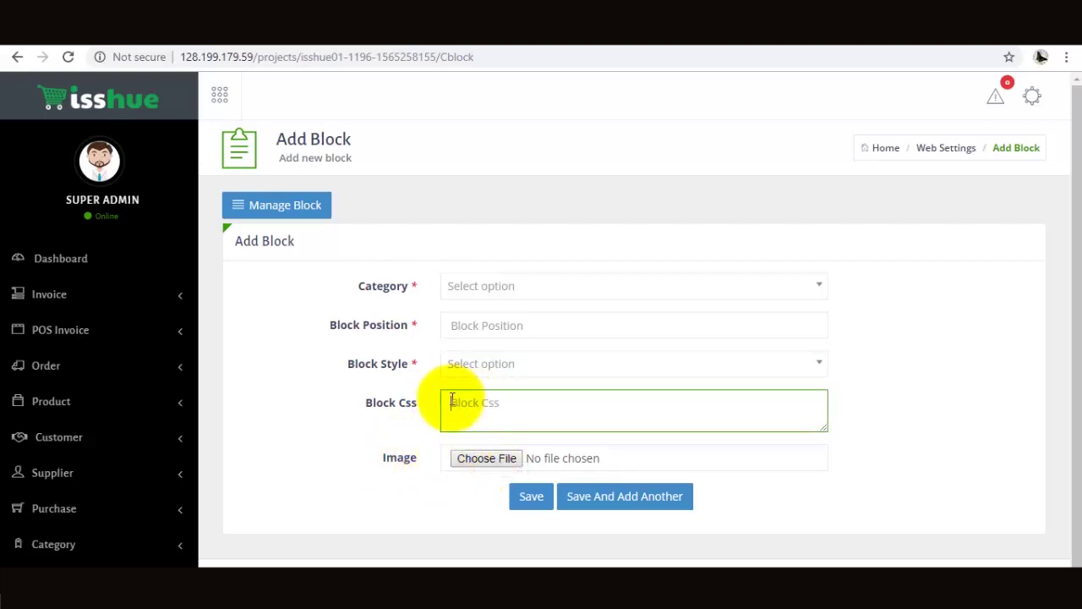
{"action": "left_click", "coordinate": [476, 458]}
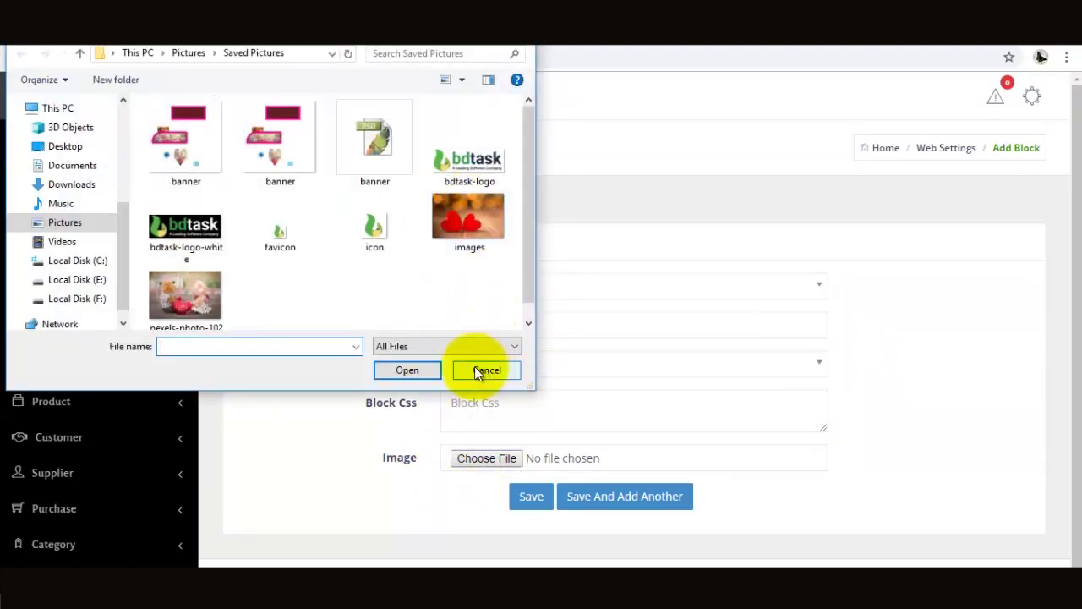
{"action": "left_click", "coordinate": [469, 372]}
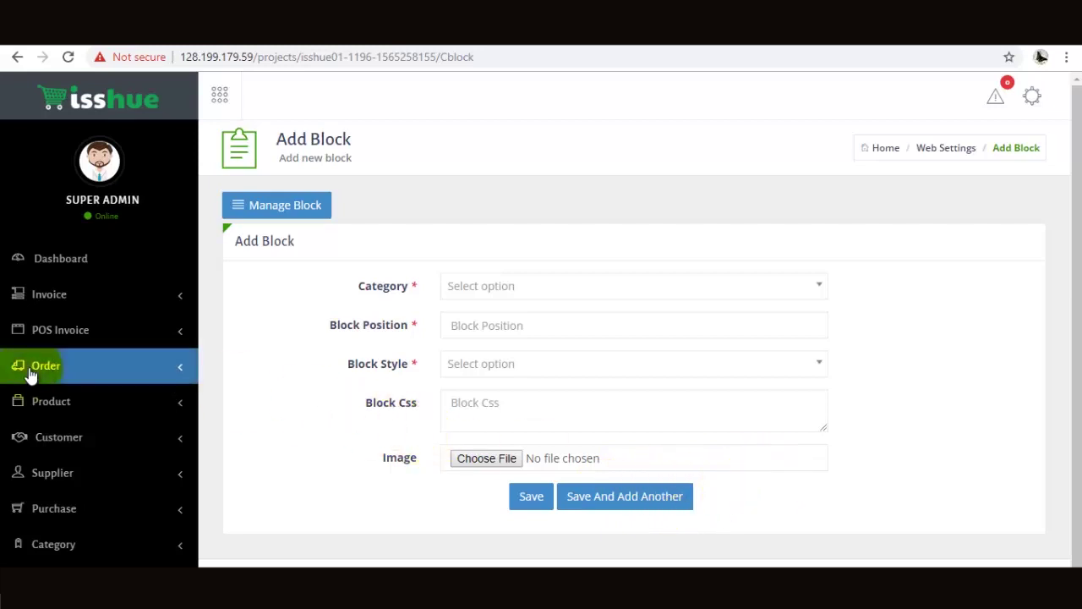
- Visit the Product Review page under Web Settings and the Manage Subscriber page
{"action": "scroll", "coordinate": [30, 375], "scroll_direction": "down", "scroll_amount": 10}
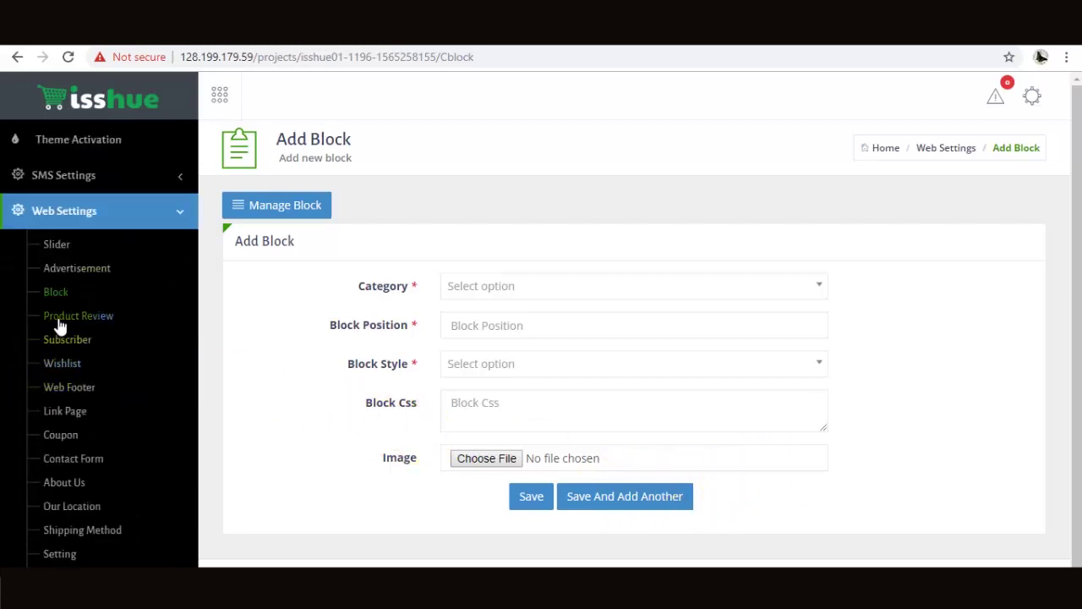
{"action": "left_click", "coordinate": [69, 326]}
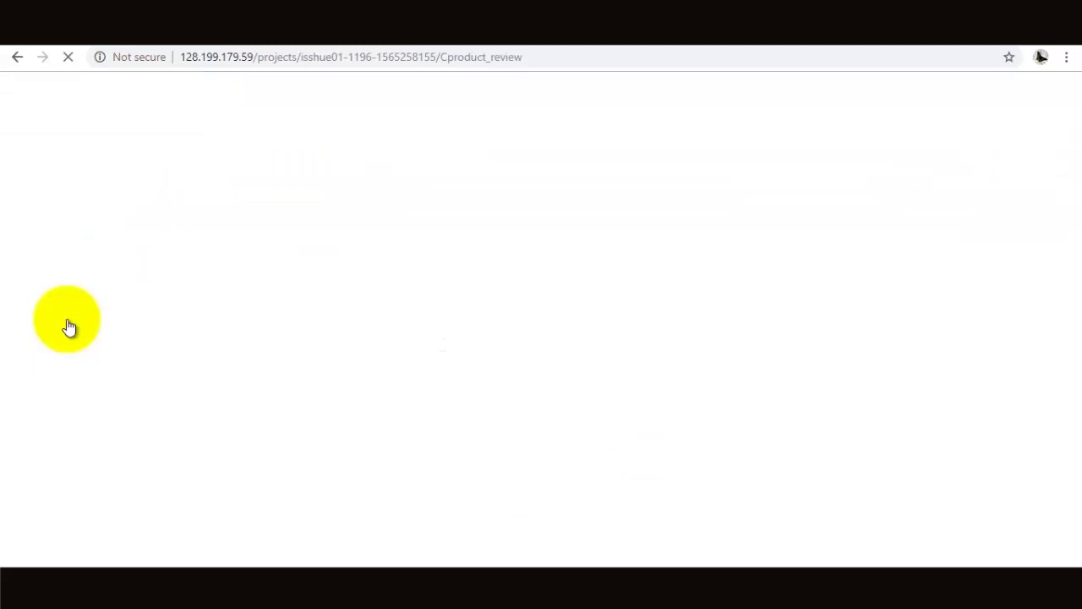
{"action": "scroll", "coordinate": [111, 425], "scroll_direction": "down", "scroll_amount": 10}
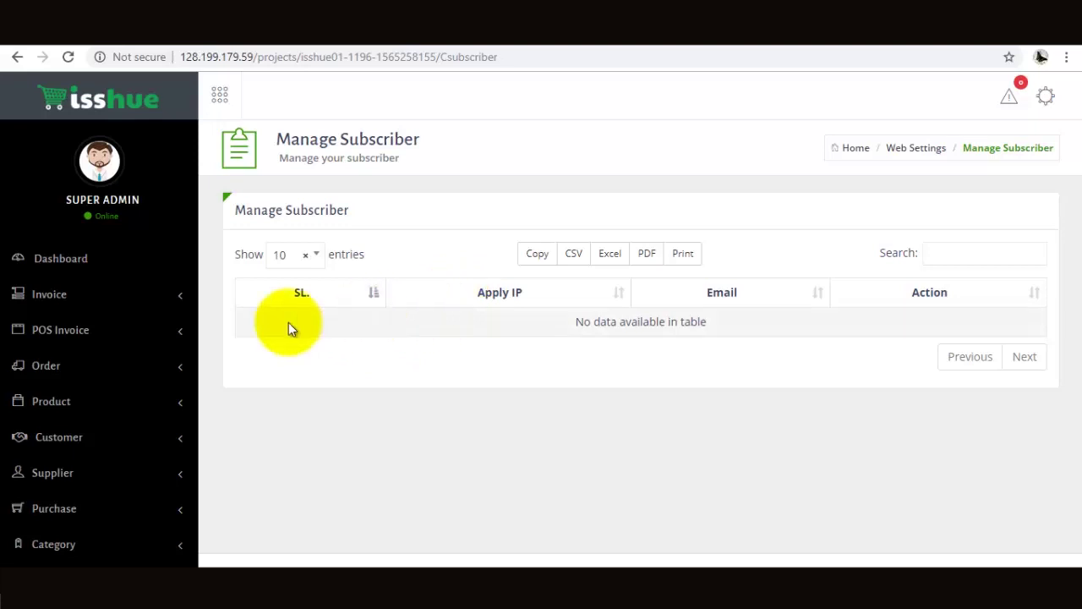
- Open the Add Wishlist page and browse the whole Product Name list without choosing a product
{"action": "scroll", "coordinate": [106, 380], "scroll_direction": "down", "scroll_amount": 10}
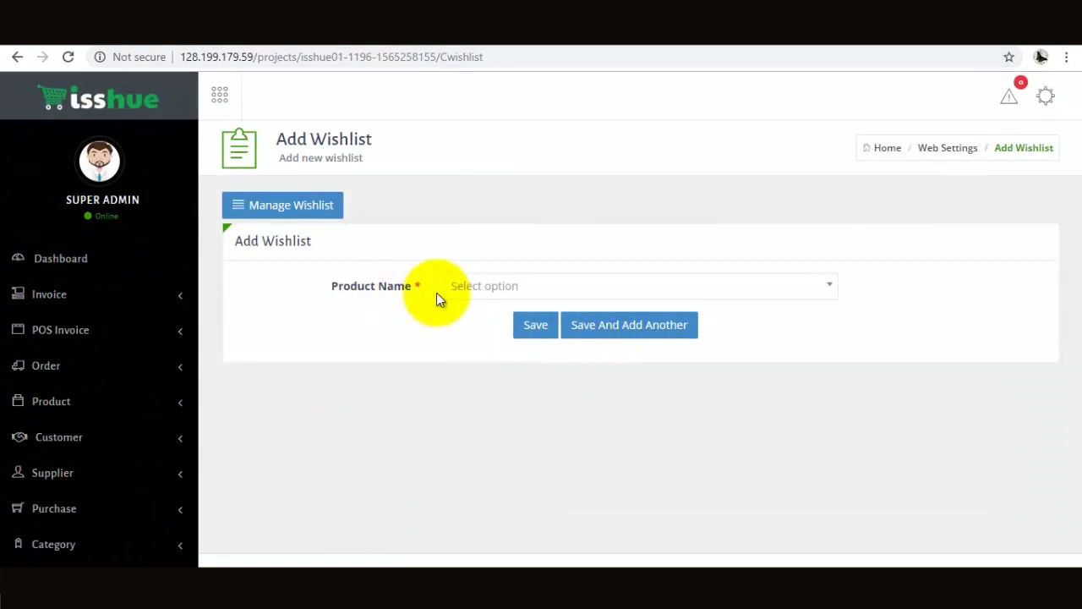
{"action": "left_click", "coordinate": [465, 292]}
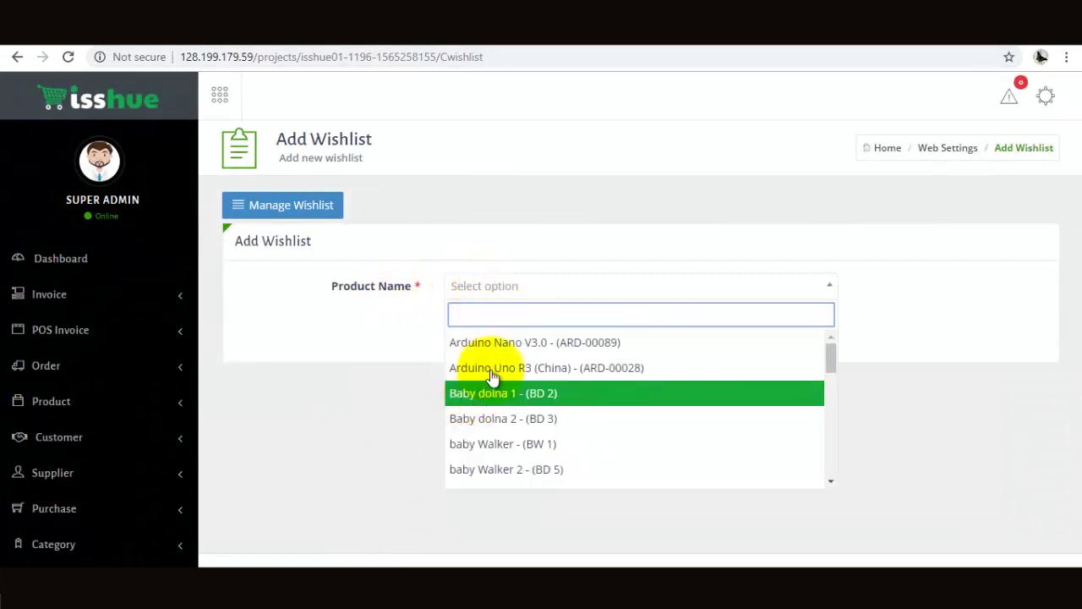
{"action": "left_click", "coordinate": [485, 292]}
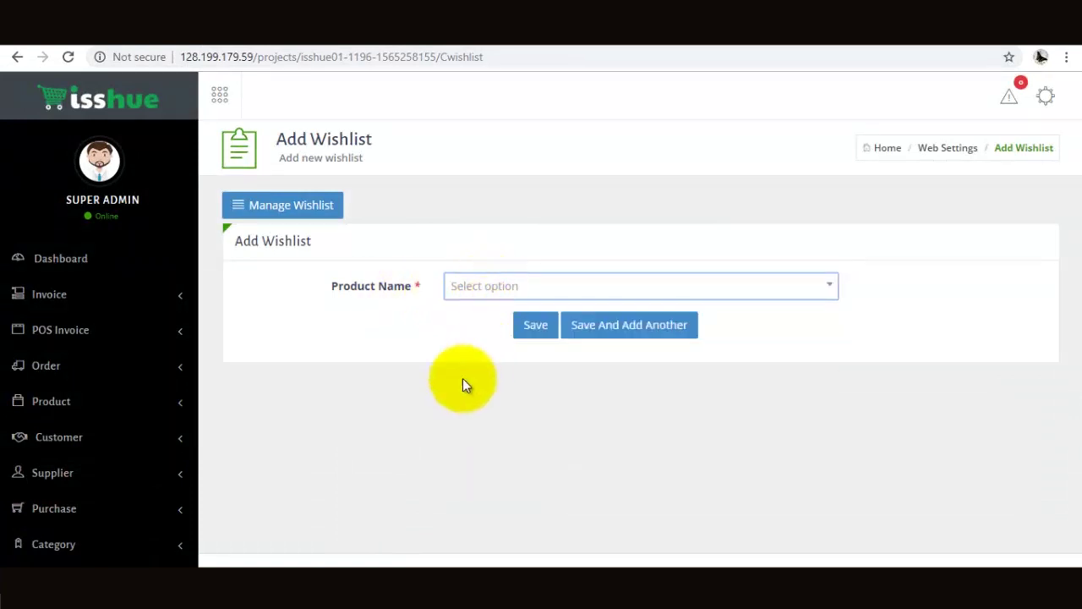
{"action": "left_click", "coordinate": [499, 288]}
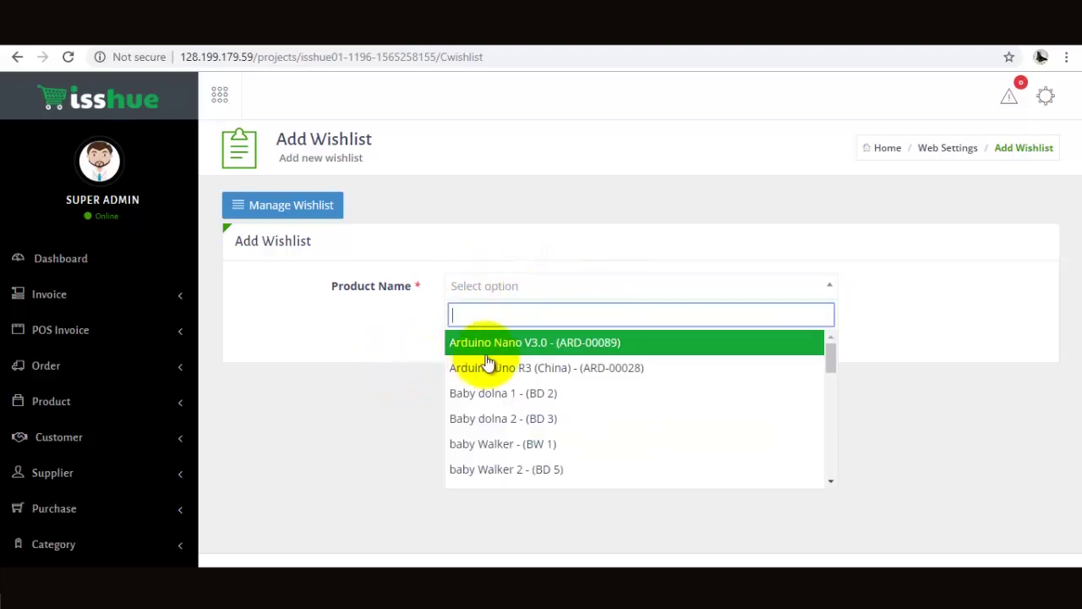
{"action": "scroll", "coordinate": [519, 370], "scroll_direction": "down", "scroll_amount": 5}
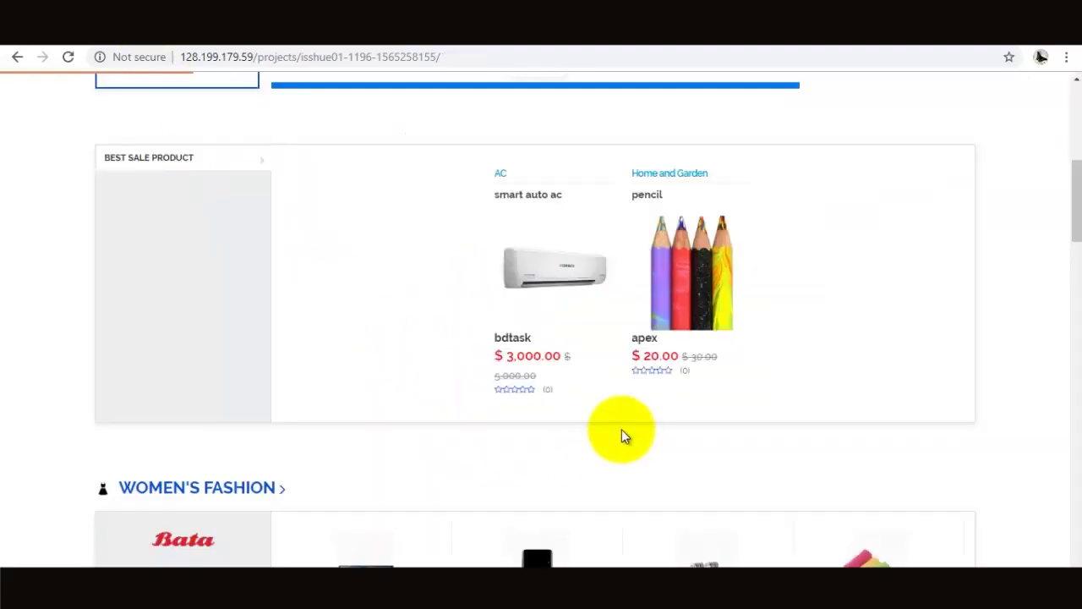
{"action": "scroll", "coordinate": [621, 429], "scroll_direction": "up", "scroll_amount": 8}
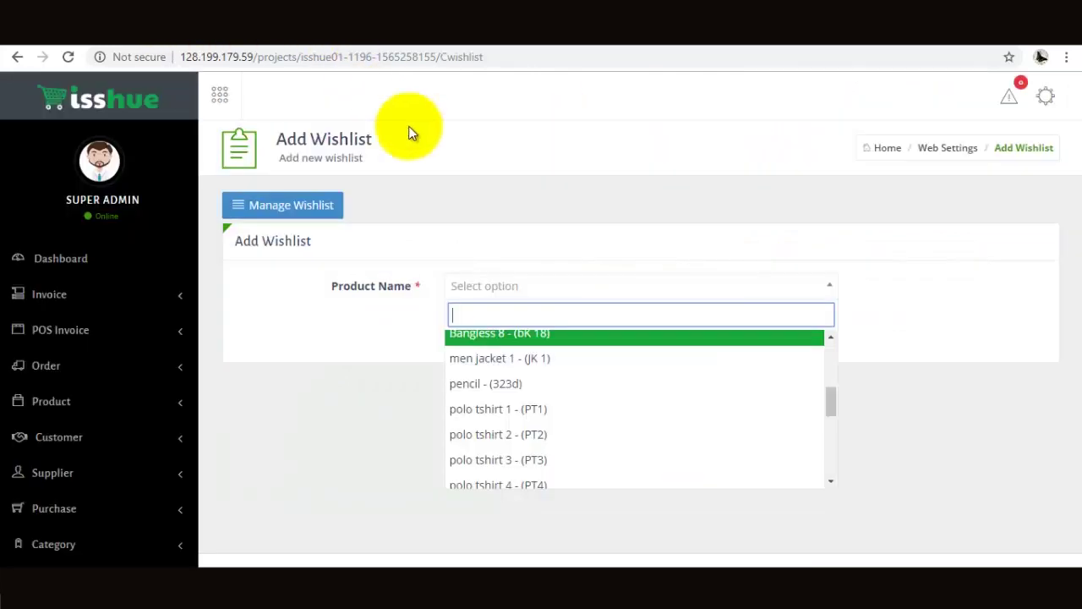
{"action": "scroll", "coordinate": [495, 363], "scroll_direction": "down", "scroll_amount": 3}
{"action": "scroll", "coordinate": [497, 364], "scroll_direction": "down", "scroll_amount": 2}
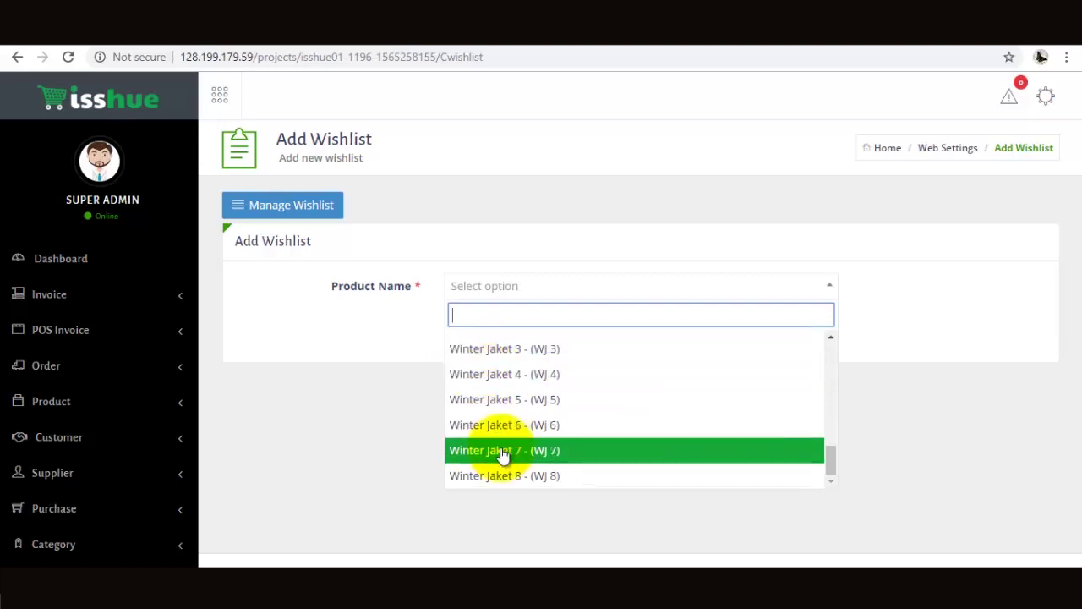
{"action": "left_click", "coordinate": [326, 428]}
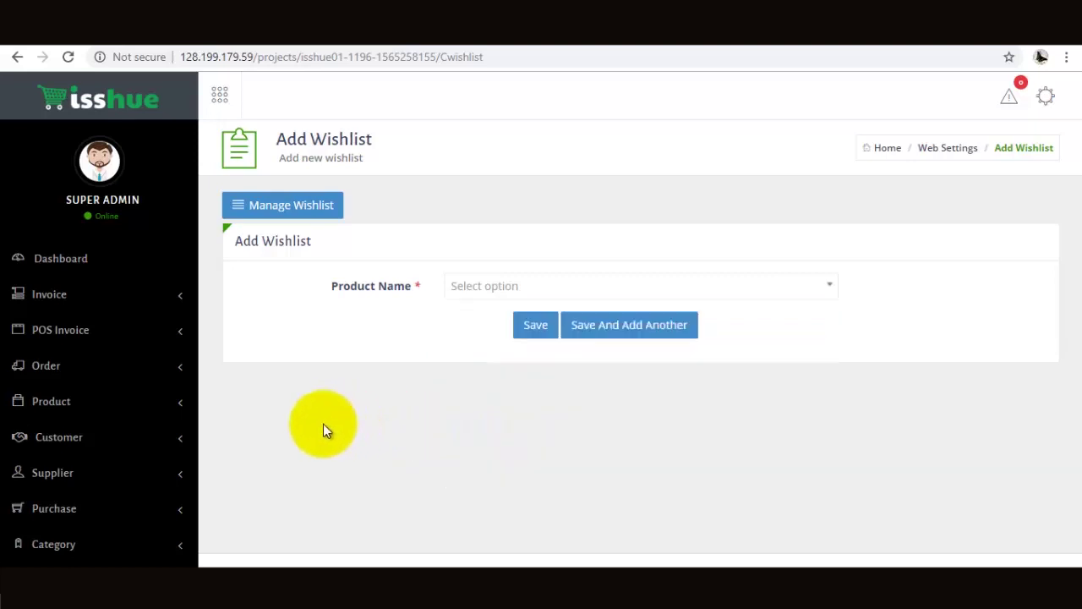
- Open the Add Web Footer page and examine the storefront homepage's footer that these settings relate to
{"action": "scroll", "coordinate": [133, 350], "scroll_direction": "down", "scroll_amount": 7}
{"action": "scroll", "coordinate": [133, 352], "scroll_direction": "down", "scroll_amount": 1}
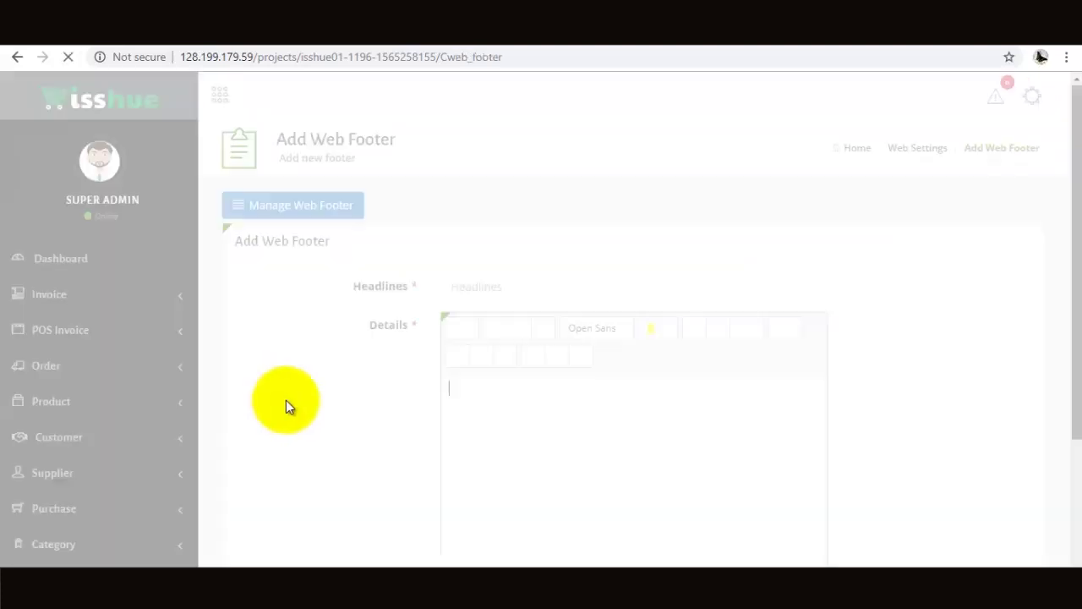
{"action": "scroll", "coordinate": [372, 346], "scroll_direction": "down", "scroll_amount": 2}
{"action": "scroll", "coordinate": [390, 331], "scroll_direction": "down", "scroll_amount": 1}
{"action": "left_click", "coordinate": [127, 99]}
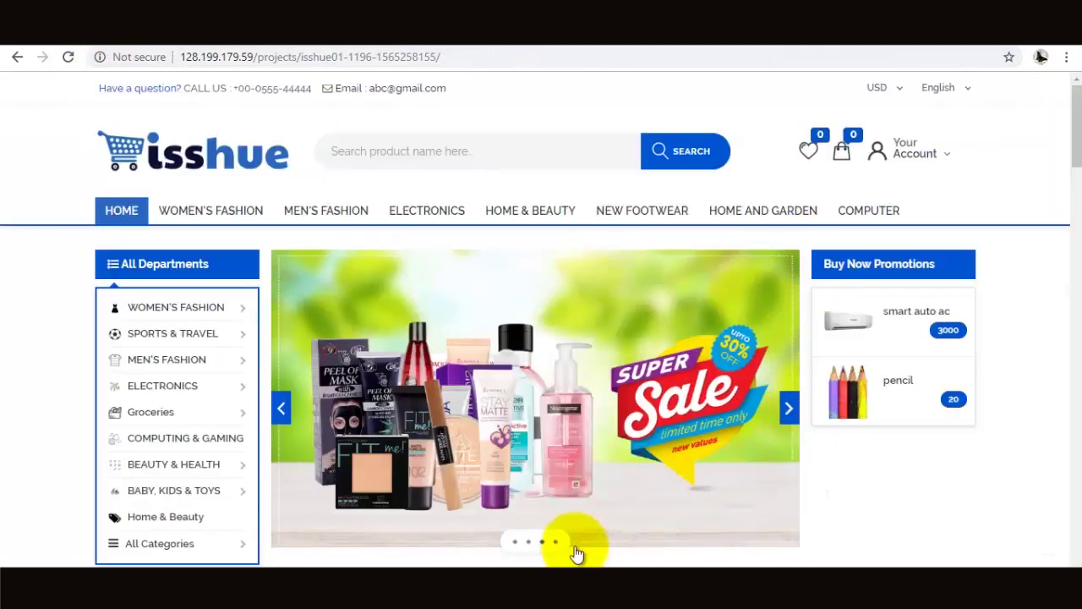
{"action": "scroll", "coordinate": [688, 278], "scroll_direction": "down", "scroll_amount": 12}
{"action": "scroll", "coordinate": [685, 273], "scroll_direction": "down", "scroll_amount": 15}
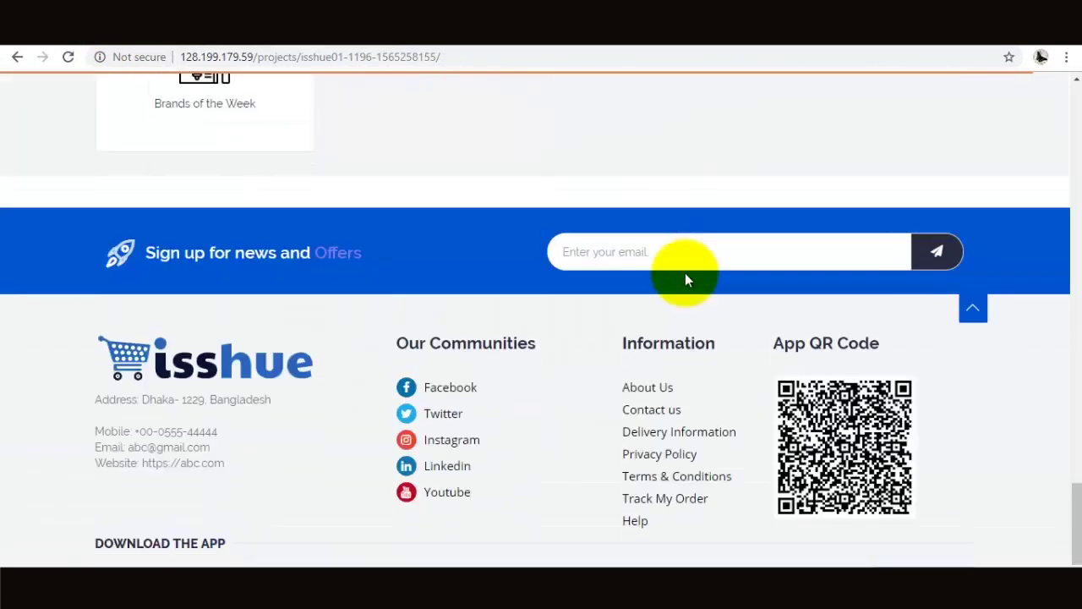
{"action": "scroll", "coordinate": [238, 297], "scroll_direction": "down", "scroll_amount": 1}
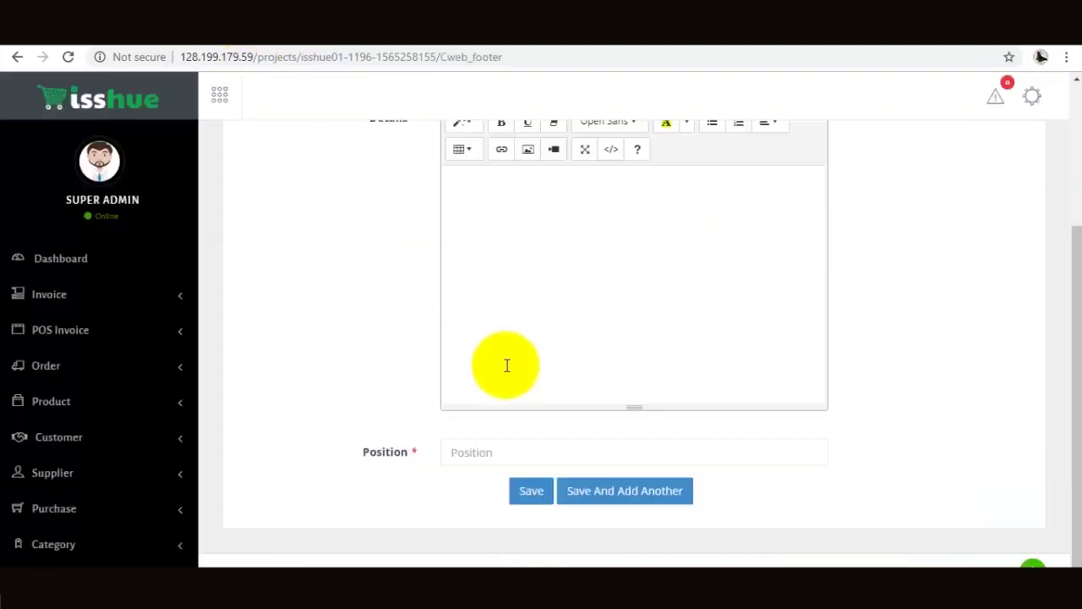
- Review the Headlines, Details and Position fields of the Add Web Footer form without filling them in
{"action": "scroll", "coordinate": [509, 365], "scroll_direction": "up", "scroll_amount": 3}
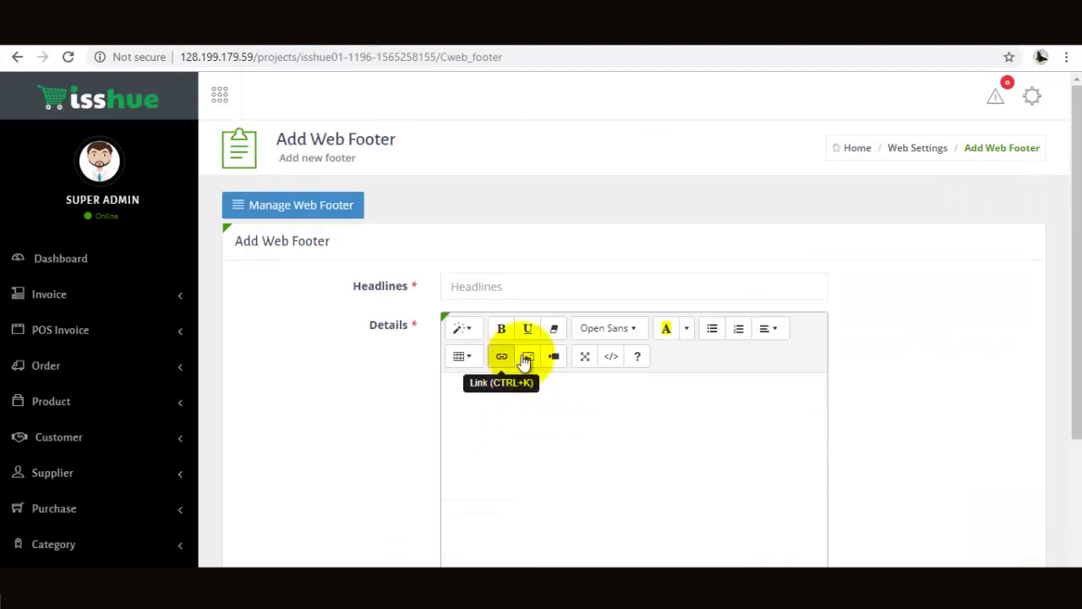
{"action": "left_click", "coordinate": [495, 286]}
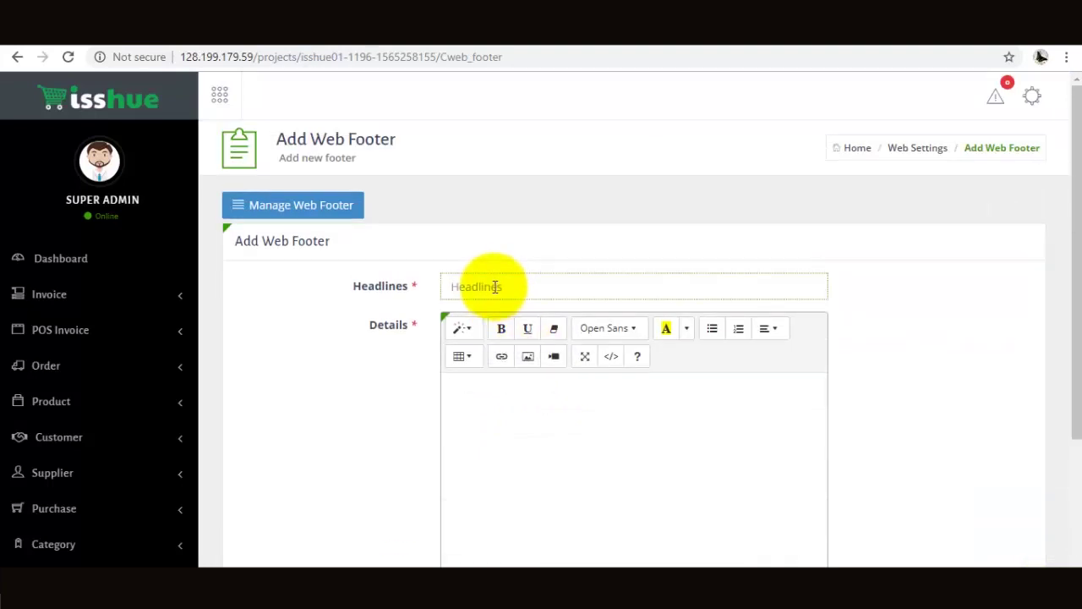
{"action": "scroll", "coordinate": [551, 421], "scroll_direction": "down", "scroll_amount": 3}
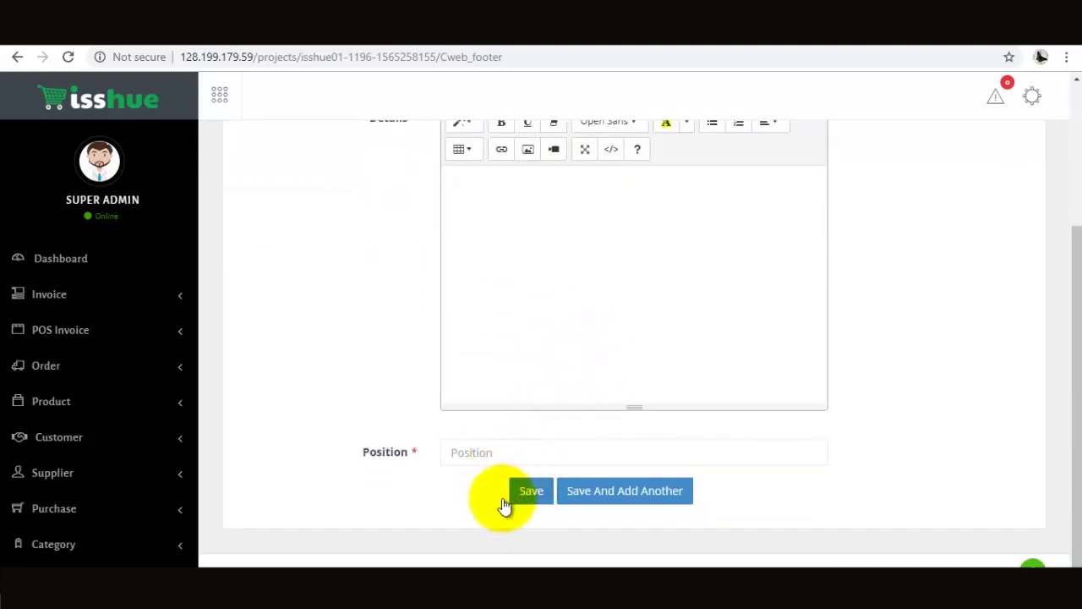
- Open the Add Link Page form and look over the storefront homepage from its footer links up to the main menu
{"action": "scroll", "coordinate": [49, 488], "scroll_direction": "down", "scroll_amount": 10}
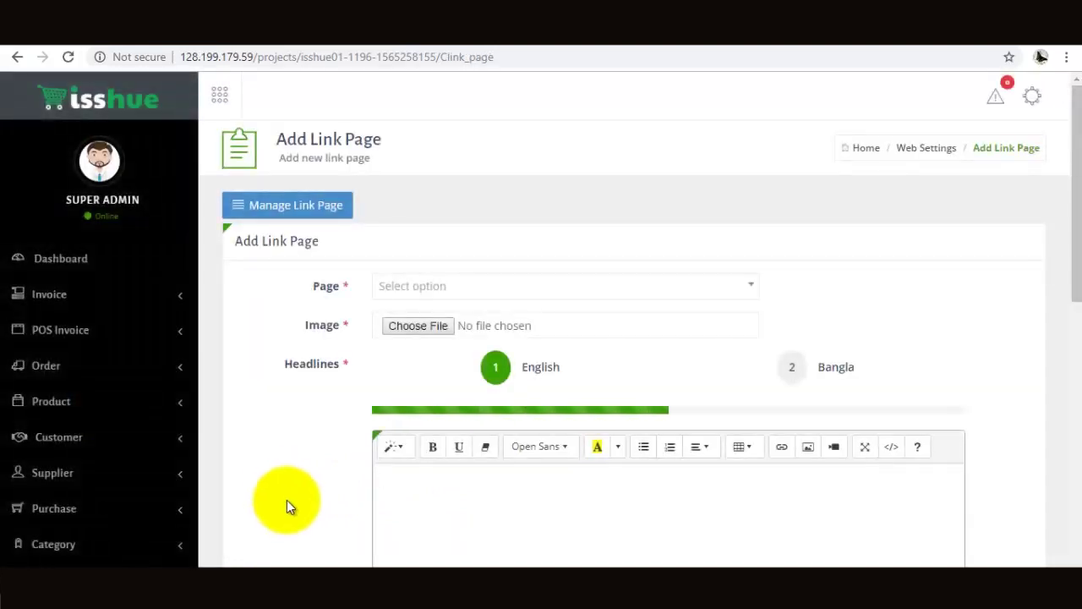
{"action": "scroll", "coordinate": [281, 473], "scroll_direction": "down", "scroll_amount": 3}
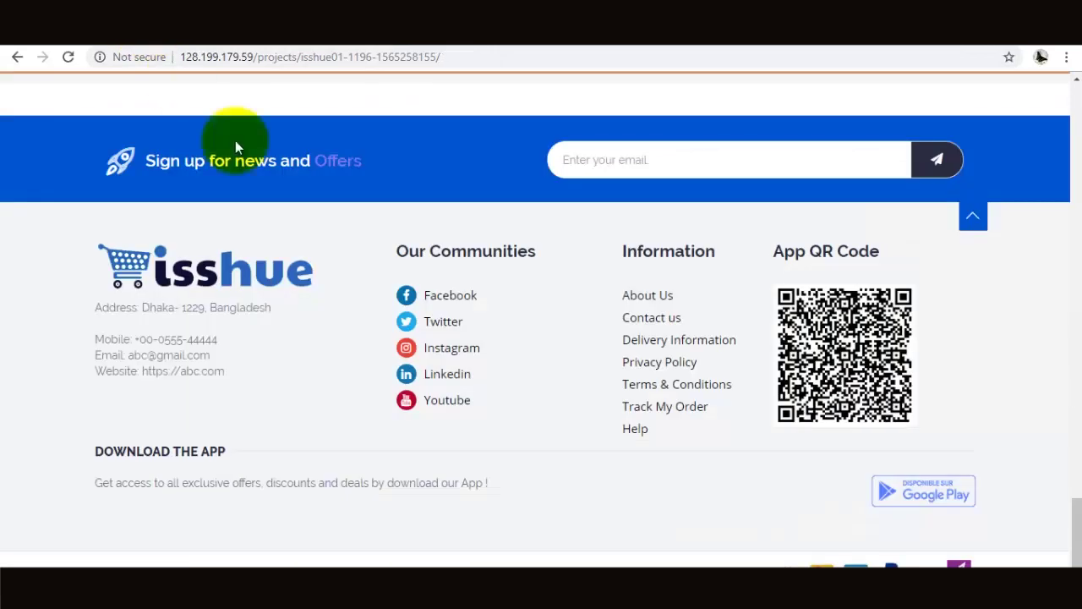
{"action": "scroll", "coordinate": [561, 292], "scroll_direction": "up", "scroll_amount": 10}
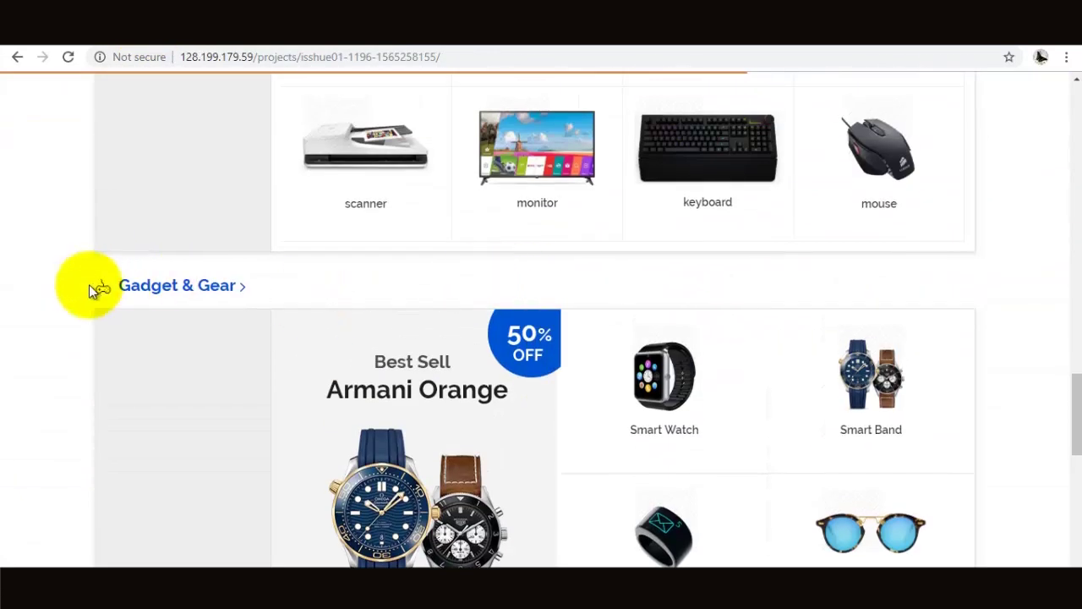
{"action": "scroll", "coordinate": [290, 225], "scroll_direction": "up", "scroll_amount": 5}
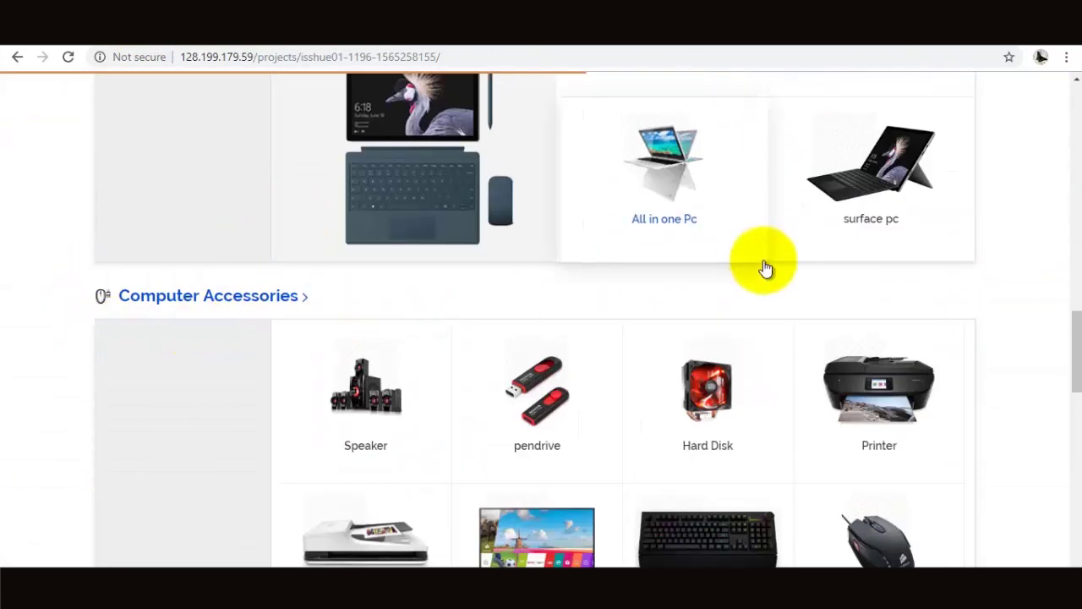
{"action": "scroll", "coordinate": [765, 268], "scroll_direction": "up", "scroll_amount": 5}
{"action": "scroll", "coordinate": [401, 329], "scroll_direction": "up", "scroll_amount": 5}
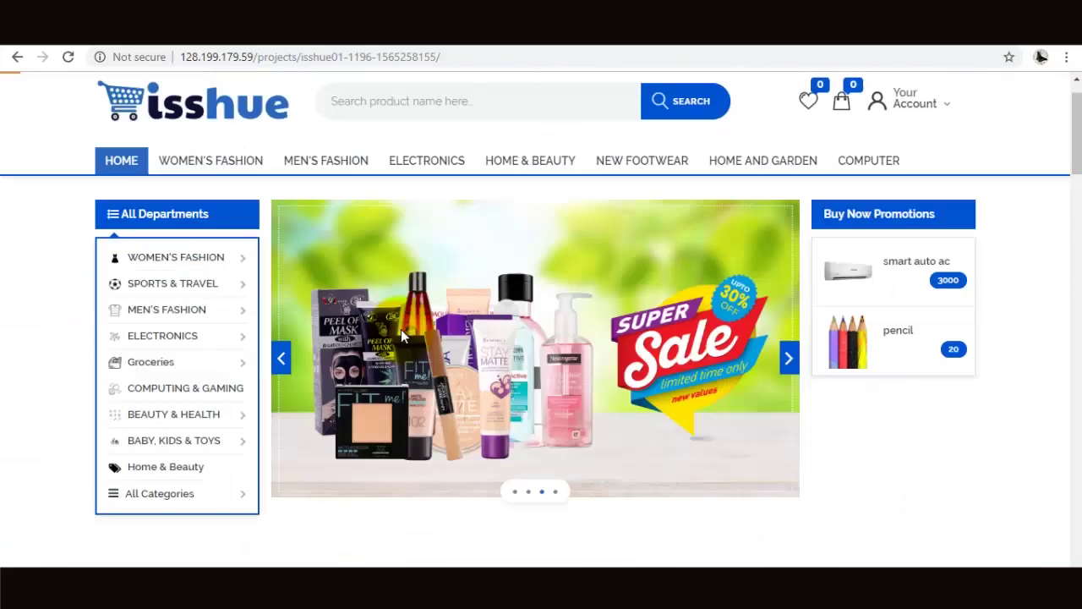
{"action": "scroll", "coordinate": [401, 329], "scroll_direction": "up", "scroll_amount": 1}
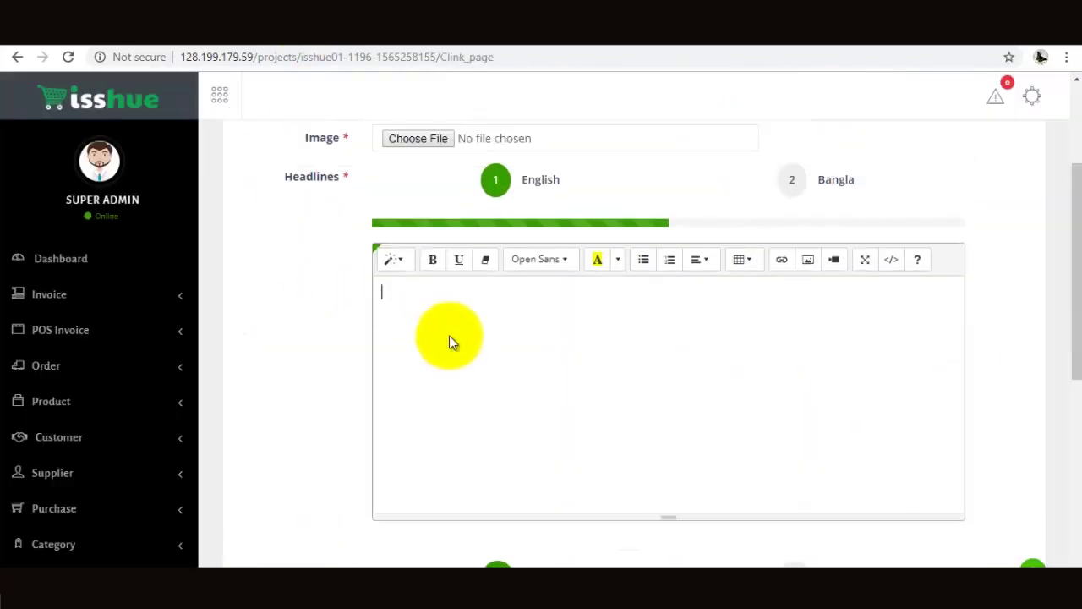
- Review the Page options of the Add Link Page form and its image file chooser without keeping any selection
{"action": "scroll", "coordinate": [449, 335], "scroll_direction": "up", "scroll_amount": 2}
{"action": "left_click", "coordinate": [399, 292]}
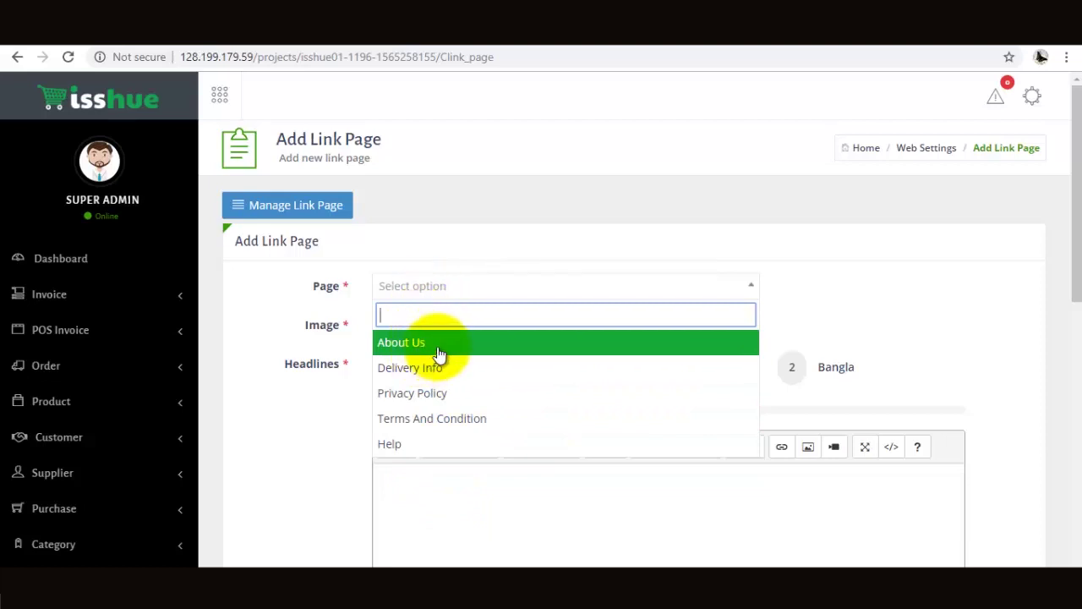
{"action": "left_click", "coordinate": [292, 444]}
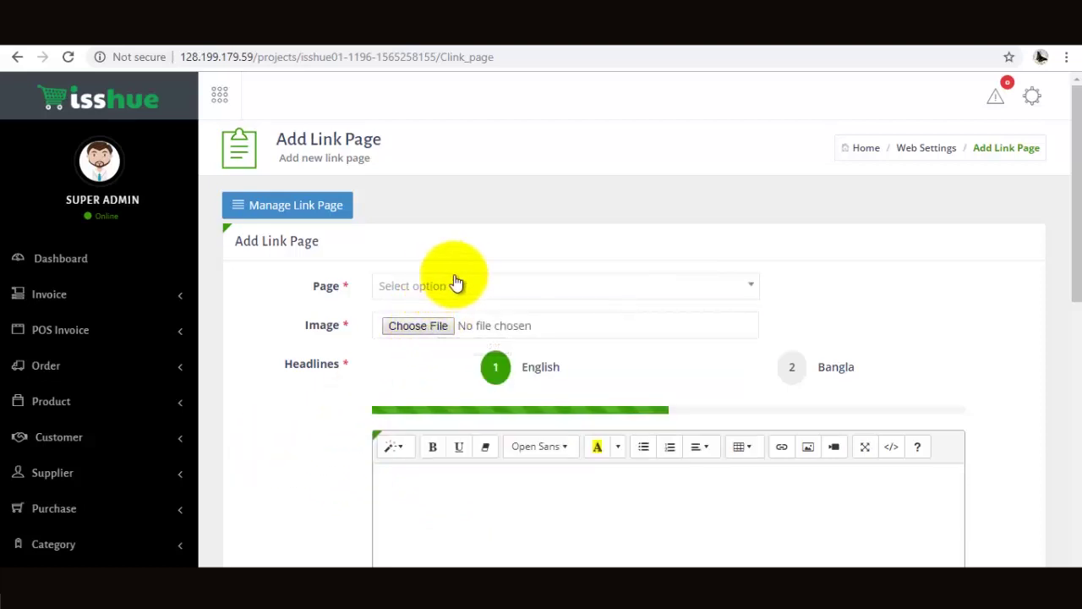
{"action": "left_click", "coordinate": [411, 326]}
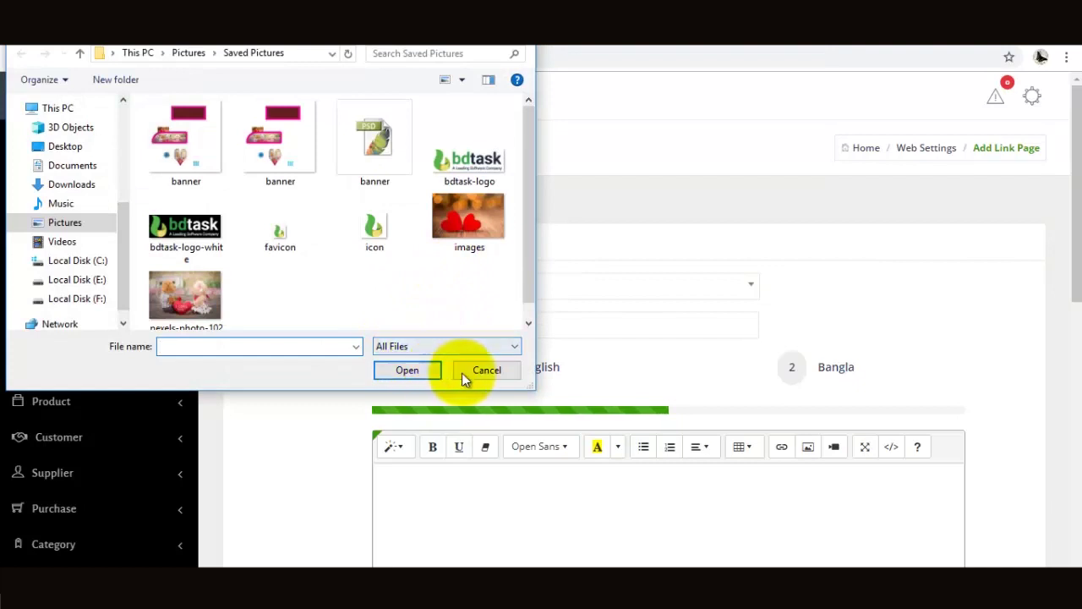
{"action": "left_click", "coordinate": [370, 237]}
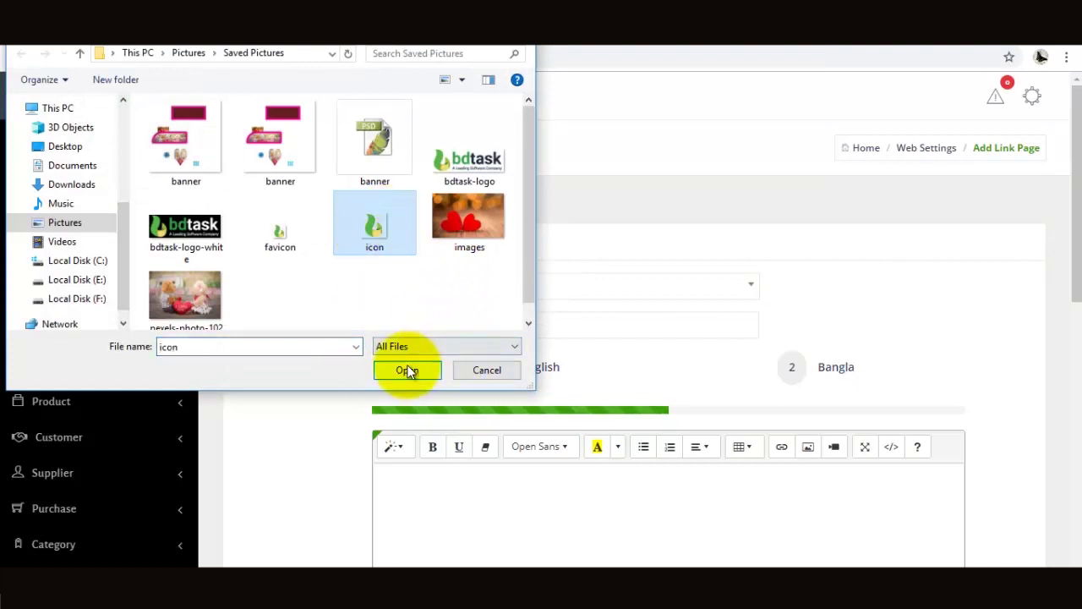
{"action": "left_click", "coordinate": [470, 374]}
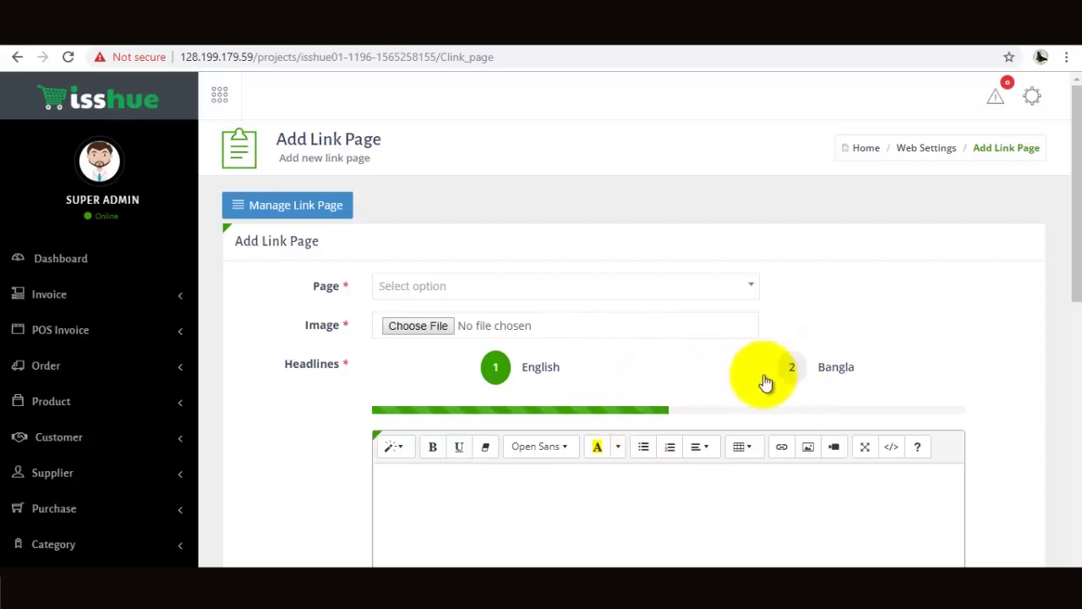
- Try sample text "ffdg" in the English Headlines editor, clear it, and check the Details language switches
{"action": "scroll", "coordinate": [719, 385], "scroll_direction": "down", "scroll_amount": 3}
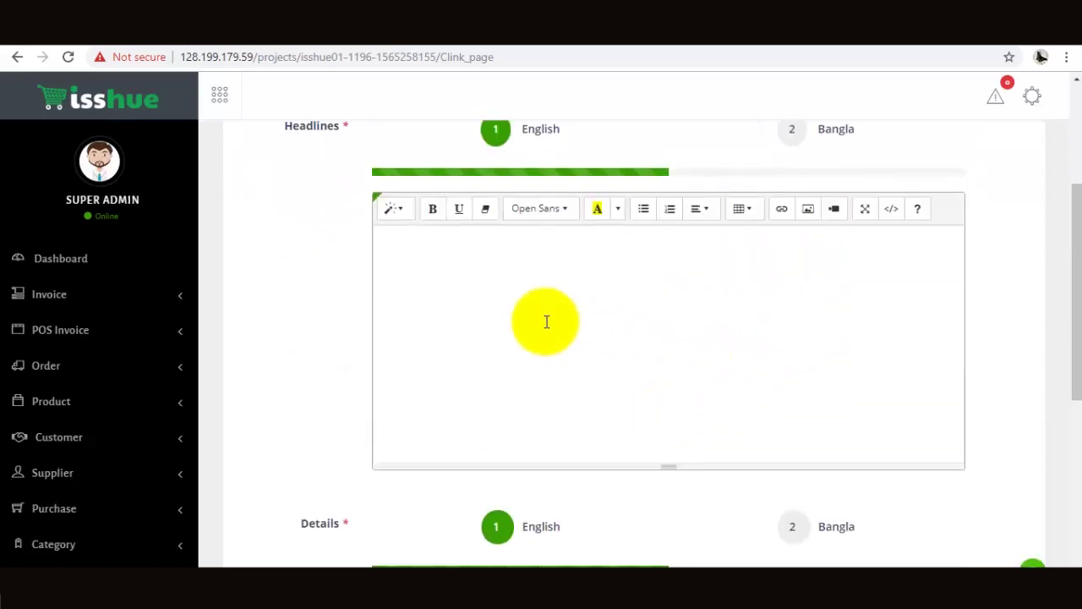
{"action": "left_click", "coordinate": [556, 292]}
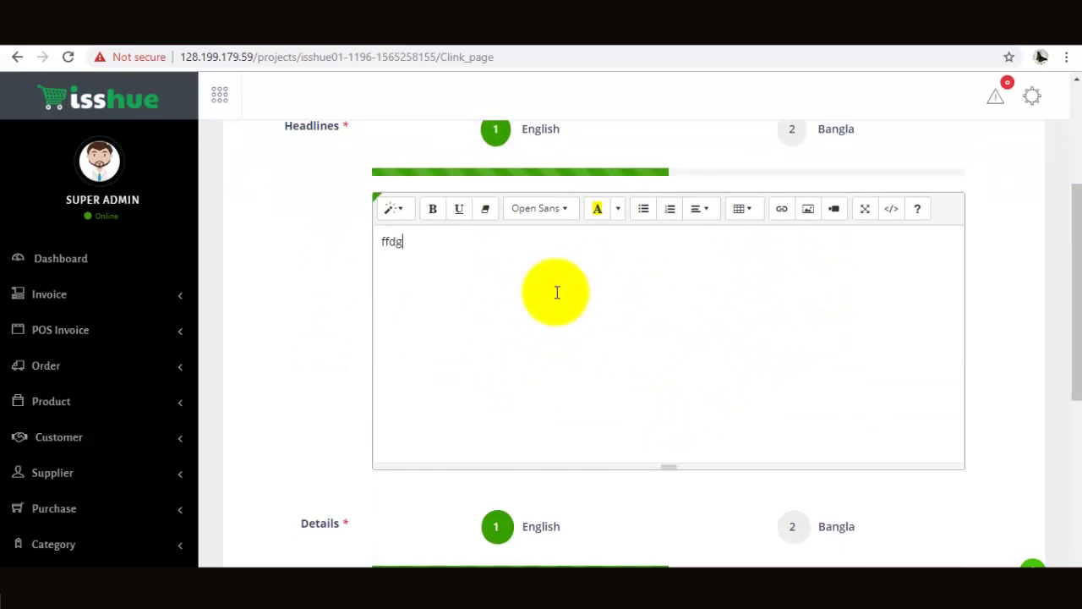
{"action": "left_click", "coordinate": [795, 533]}
{"action": "left_click", "coordinate": [497, 529]}
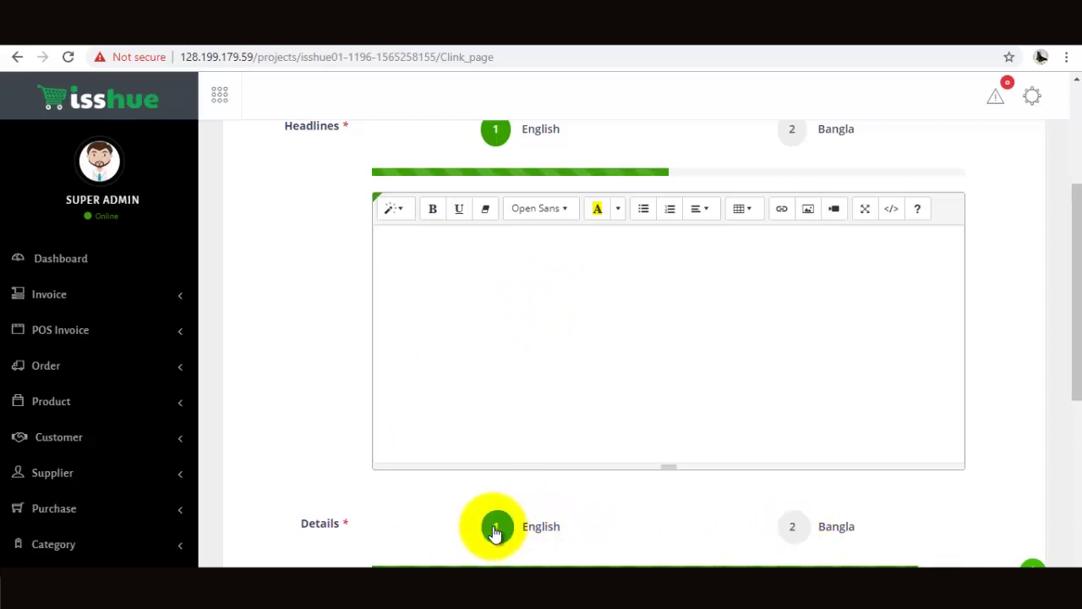
- Try sample text "dfg" in the English Details editor of the link page form and clear it
{"action": "scroll", "coordinate": [524, 499], "scroll_direction": "down", "scroll_amount": 5}
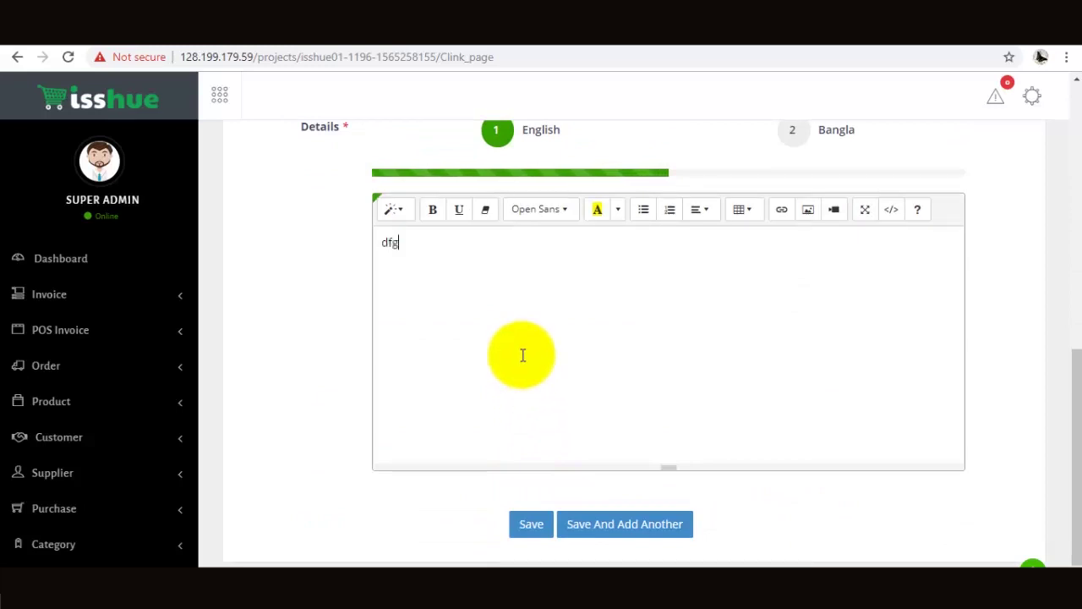
{"action": "key", "text": "BackSpace"}
{"action": "key", "text": "BackSpace"}
{"action": "key", "text": "BackSpace"}
{"action": "key", "text": "BackSpace"}
{"action": "key", "text": "BackSpace"}
{"action": "key", "text": "BackSpace"}
{"action": "key", "text": "BackSpace"}
{"action": "left_click", "coordinate": [526, 522]}
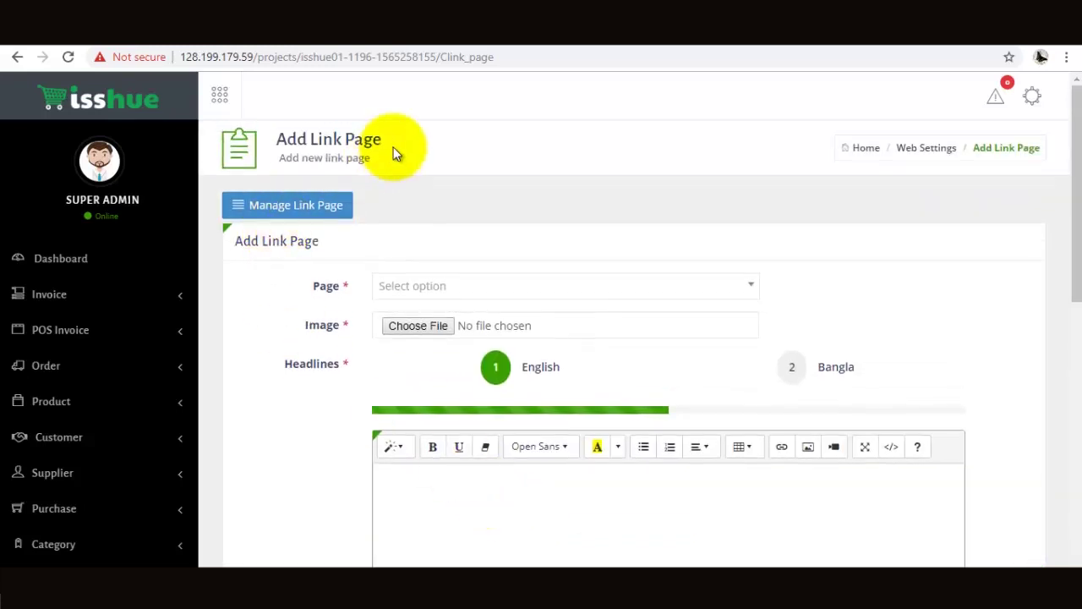
- Open the Add Coupon page and check the Discount Type options without changing the selection
{"action": "scroll", "coordinate": [51, 448], "scroll_direction": "down", "scroll_amount": 5}
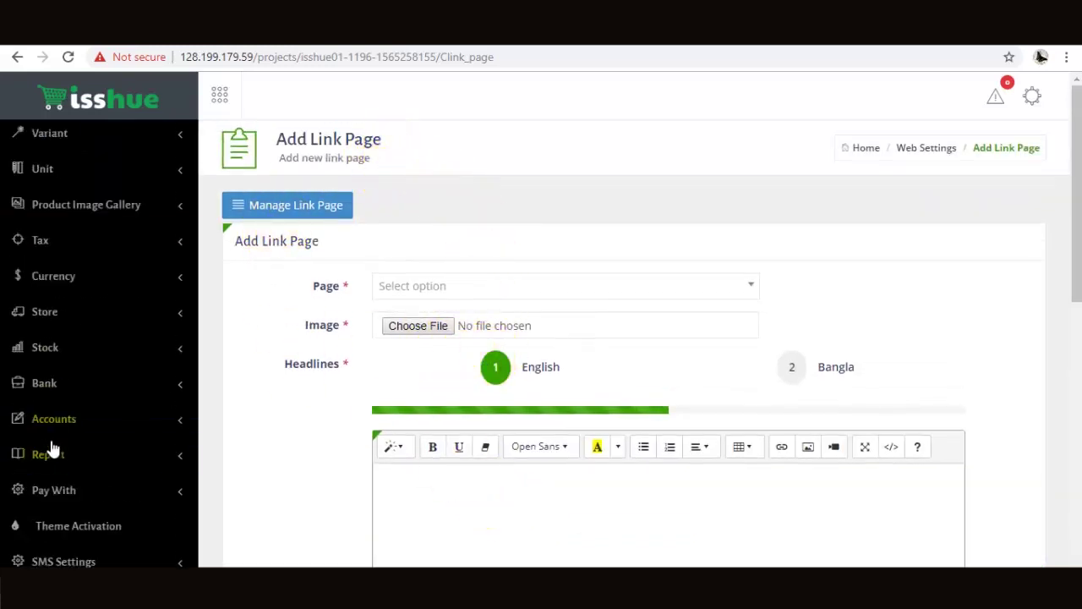
{"action": "scroll", "coordinate": [68, 437], "scroll_direction": "down", "scroll_amount": 5}
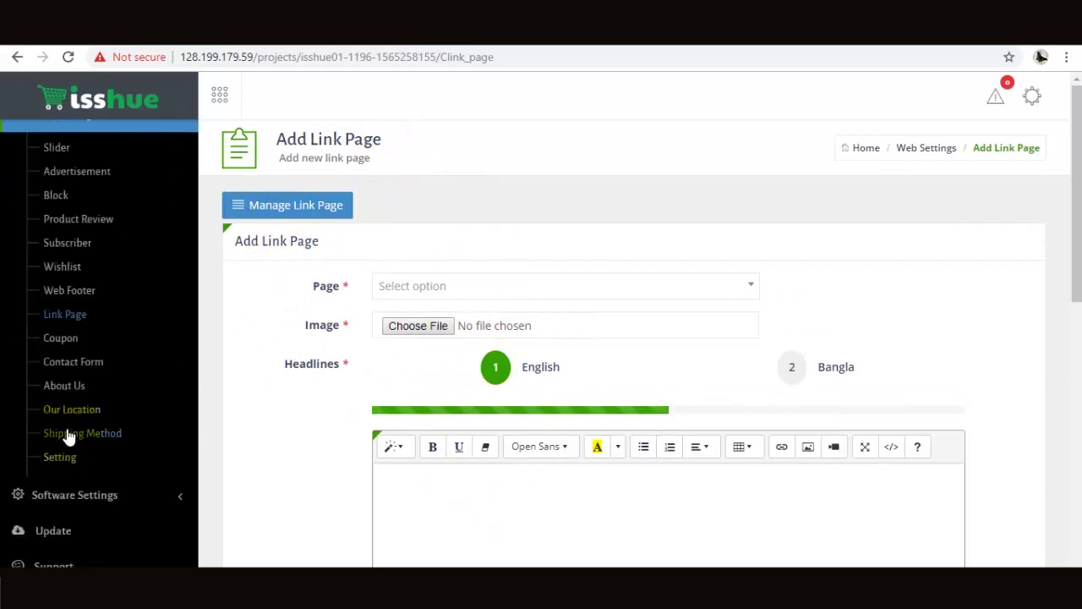
{"action": "left_click", "coordinate": [52, 341]}
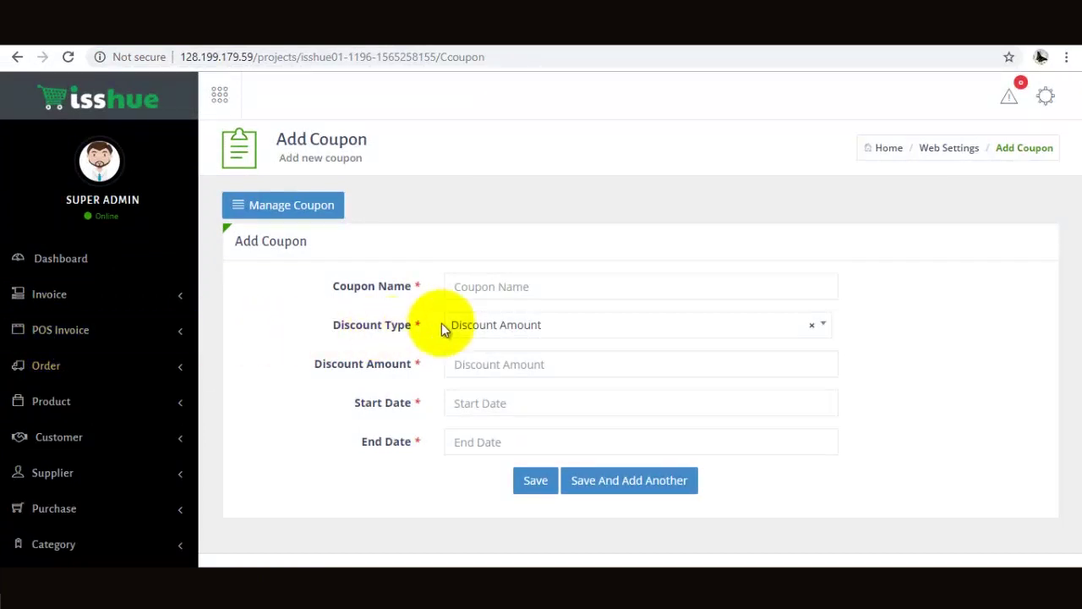
{"action": "left_click", "coordinate": [482, 284]}
{"action": "left_click", "coordinate": [474, 330]}
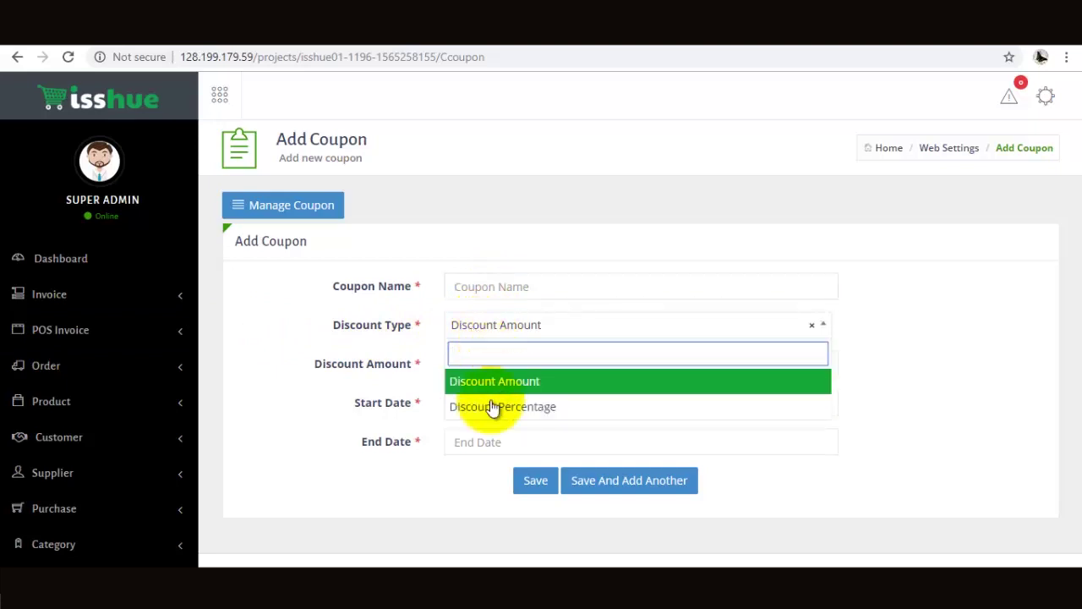
{"action": "left_click", "coordinate": [484, 326]}
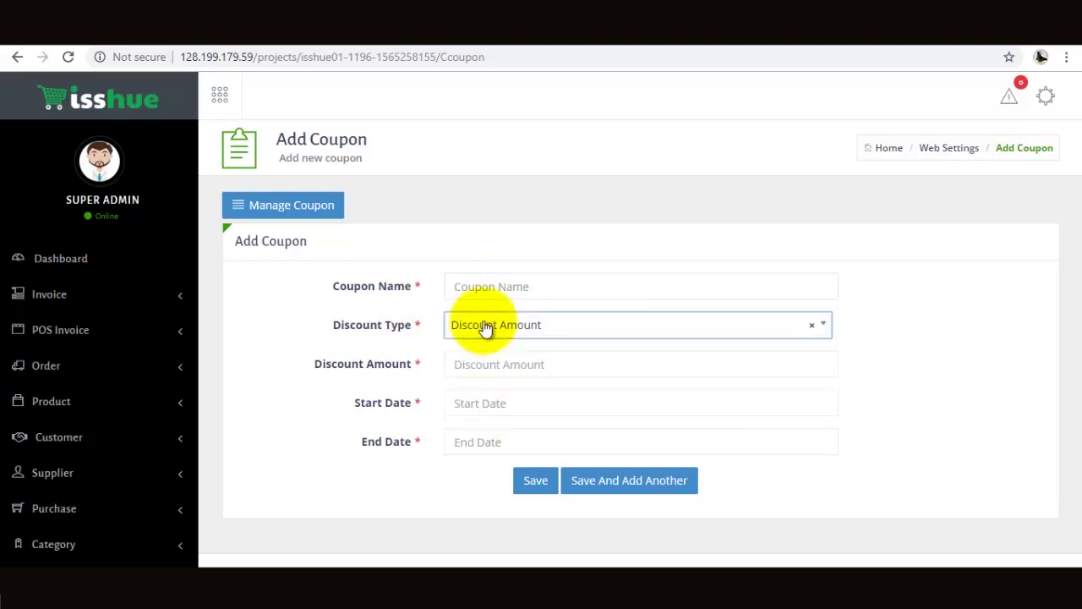
- Review the Discount Amount, Start Date and End Date fields of the coupon form, leaving them empty
{"action": "left_click", "coordinate": [478, 365]}
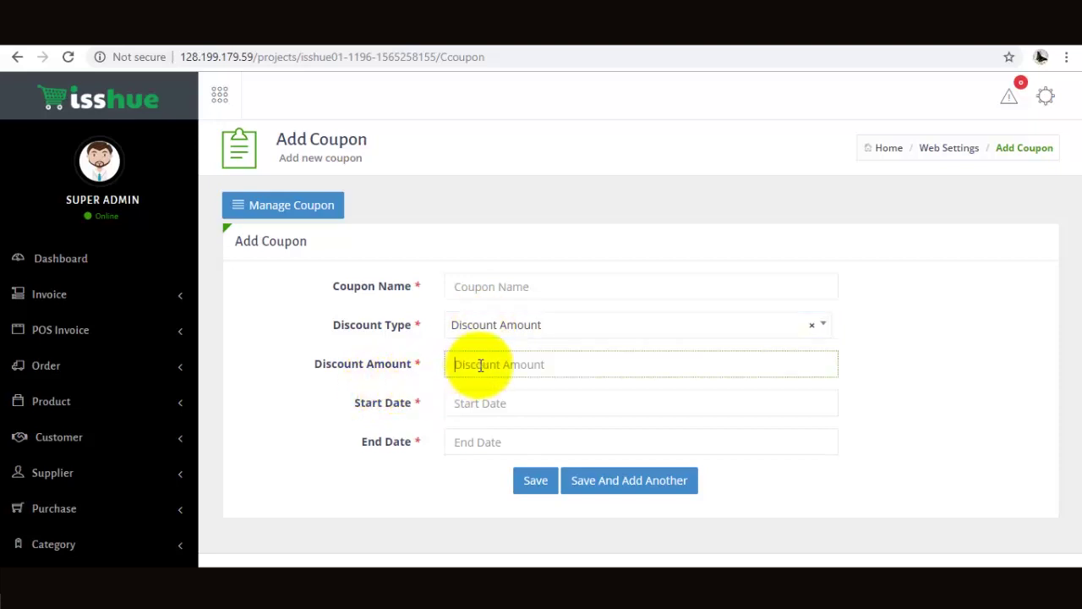
{"action": "left_click", "coordinate": [482, 401]}
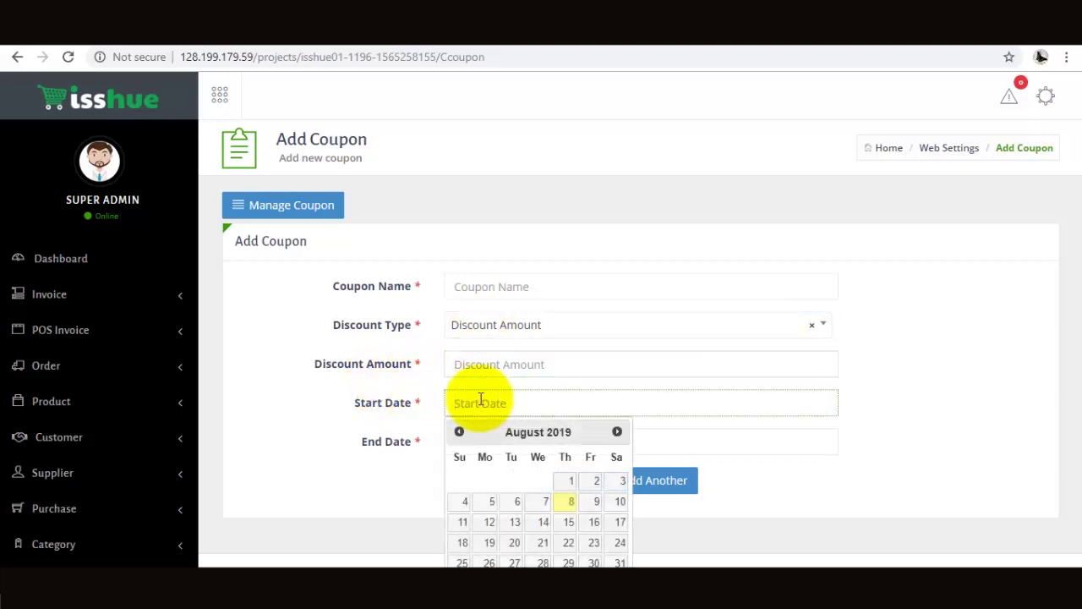
{"action": "left_click", "coordinate": [387, 493]}
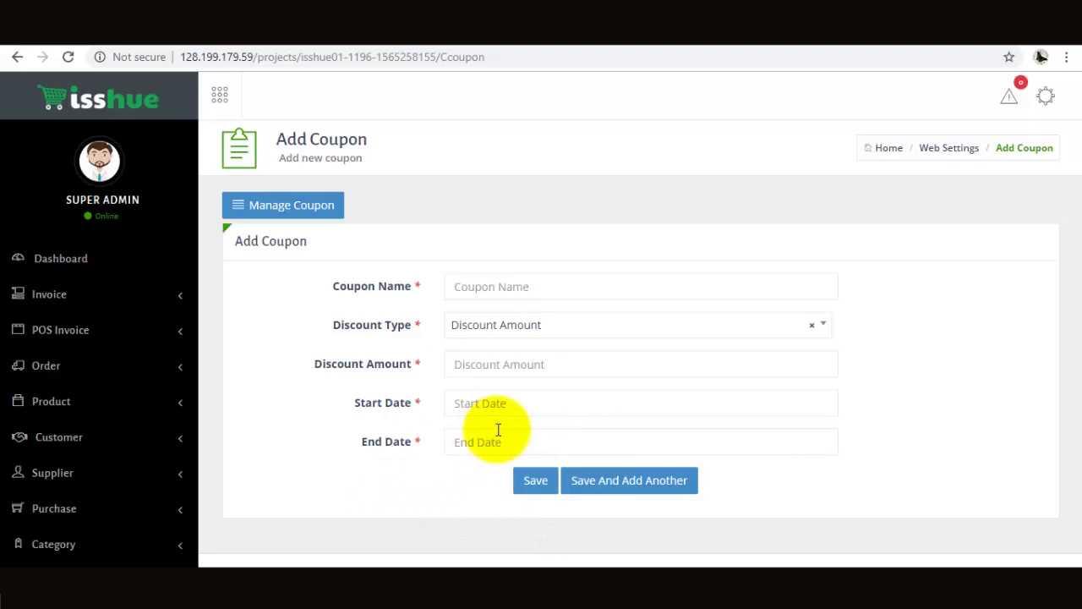
{"action": "left_click", "coordinate": [537, 402]}
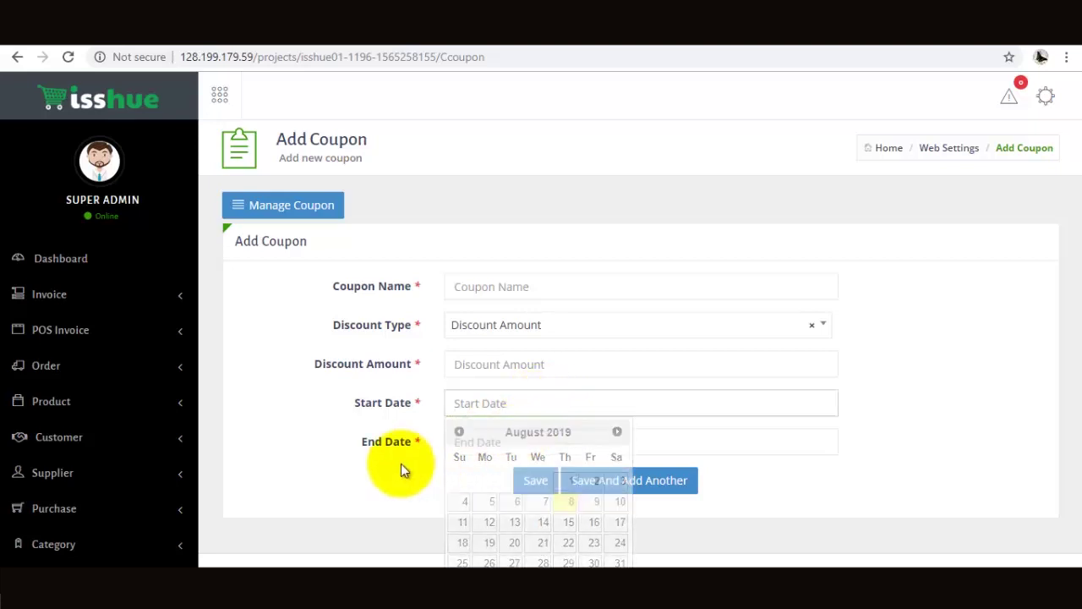
{"action": "left_click", "coordinate": [459, 447]}
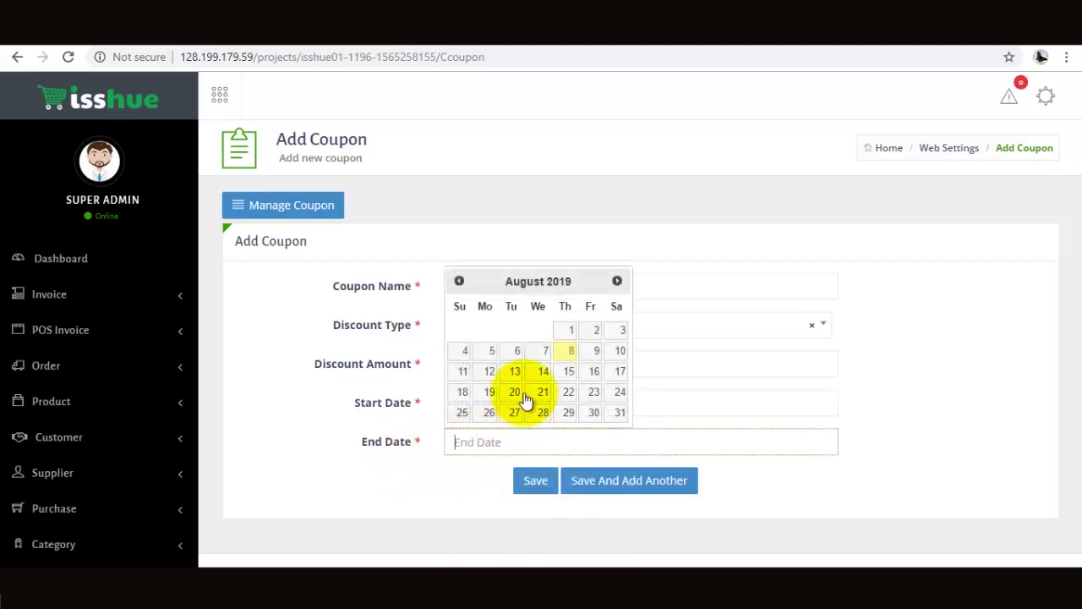
{"action": "left_click", "coordinate": [448, 476]}
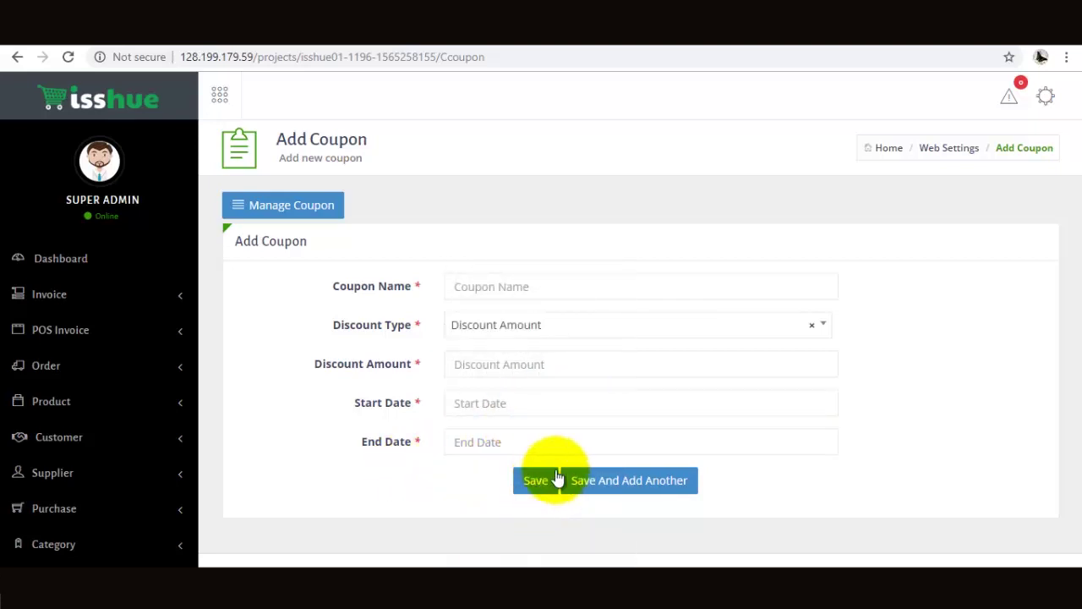
- Open the Contact Form page in Web Settings and compare it with the storefront's Contact Us form, location details and map
{"action": "scroll", "coordinate": [30, 376], "scroll_direction": "down", "scroll_amount": 5}
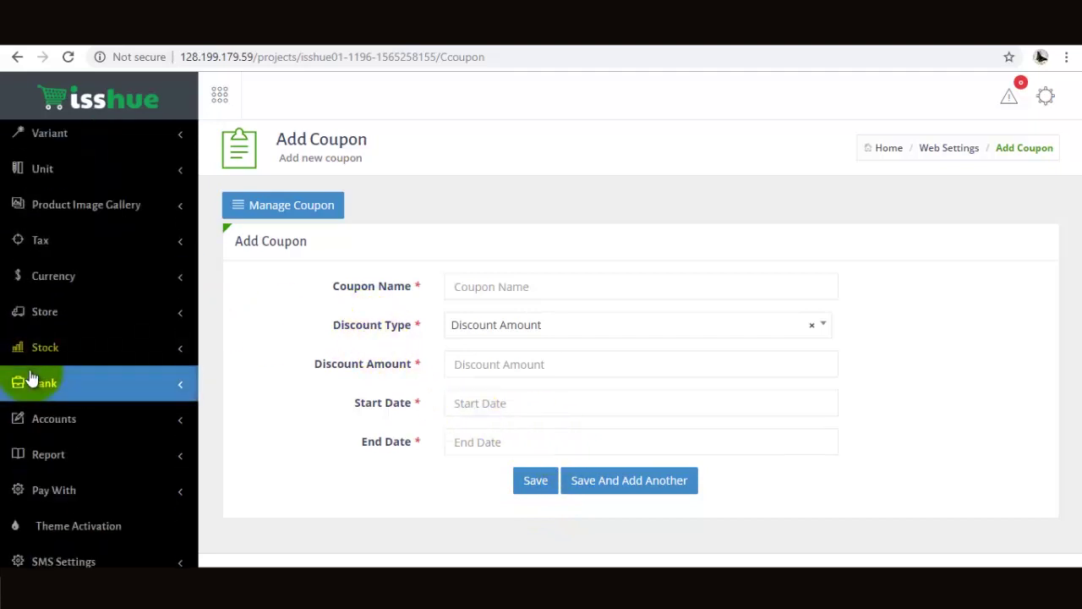
{"action": "scroll", "coordinate": [51, 379], "scroll_direction": "down", "scroll_amount": 5}
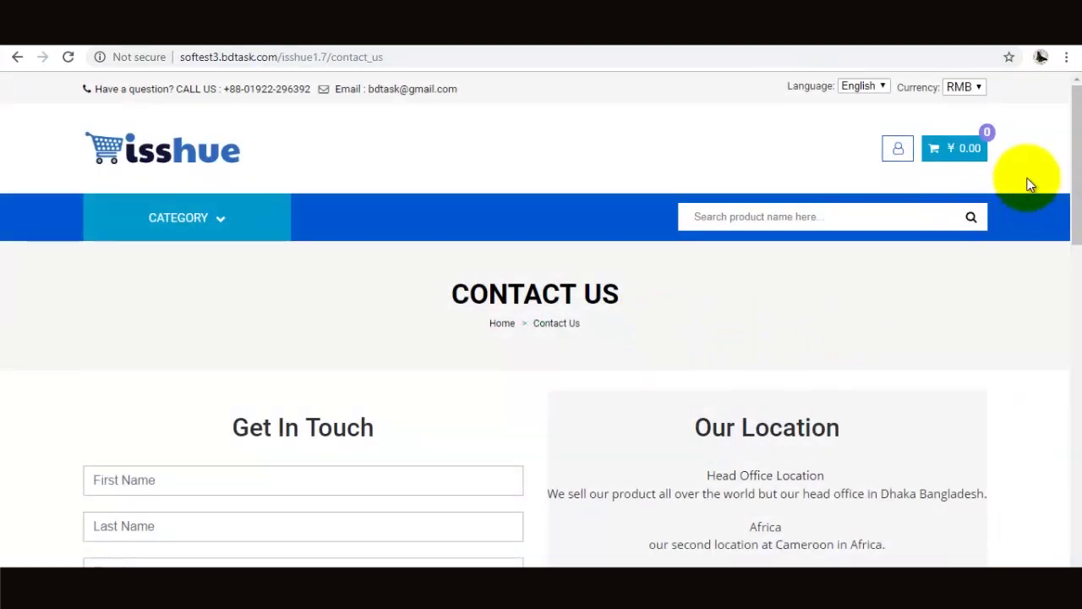
{"action": "left_click_drag", "start_coordinate": [1077, 180], "coordinate": [1079, 218]}
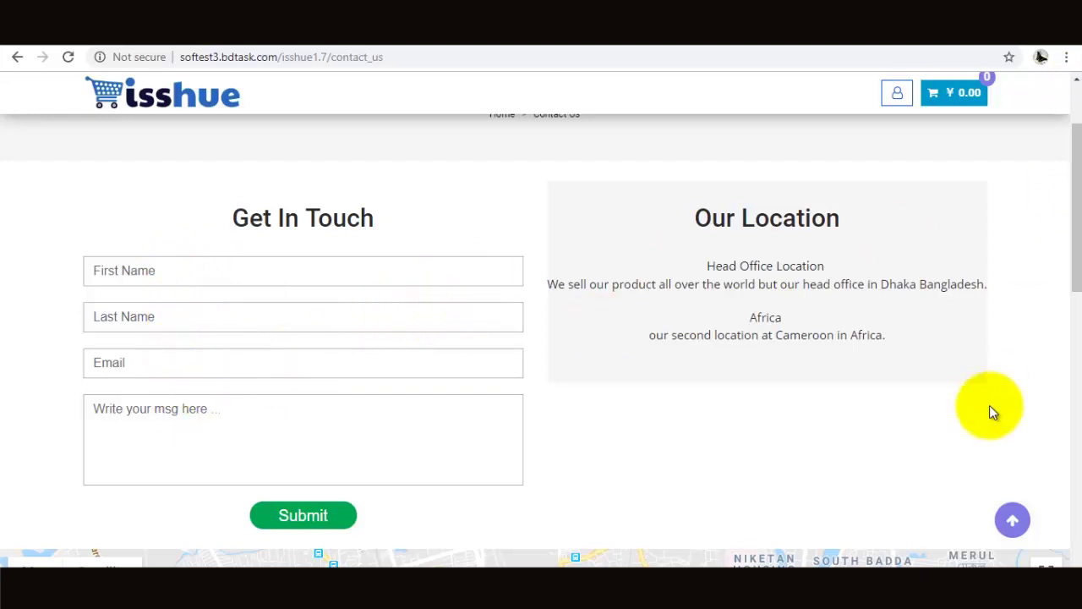
{"action": "left_click_drag", "start_coordinate": [1072, 207], "coordinate": [1072, 313]}
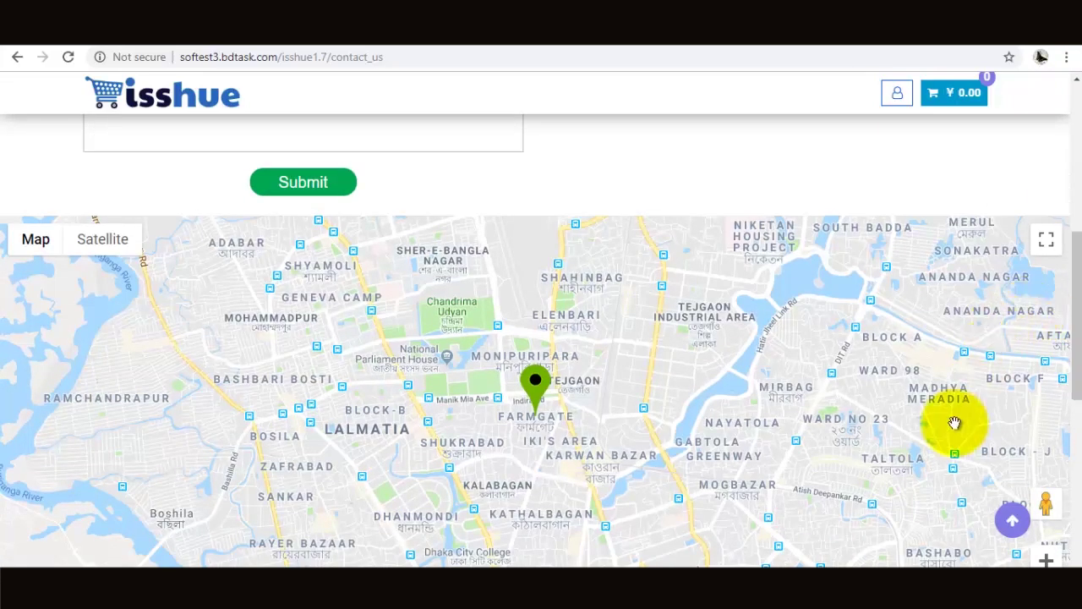
{"action": "scroll", "coordinate": [956, 416], "scroll_direction": "up", "scroll_amount": 6}
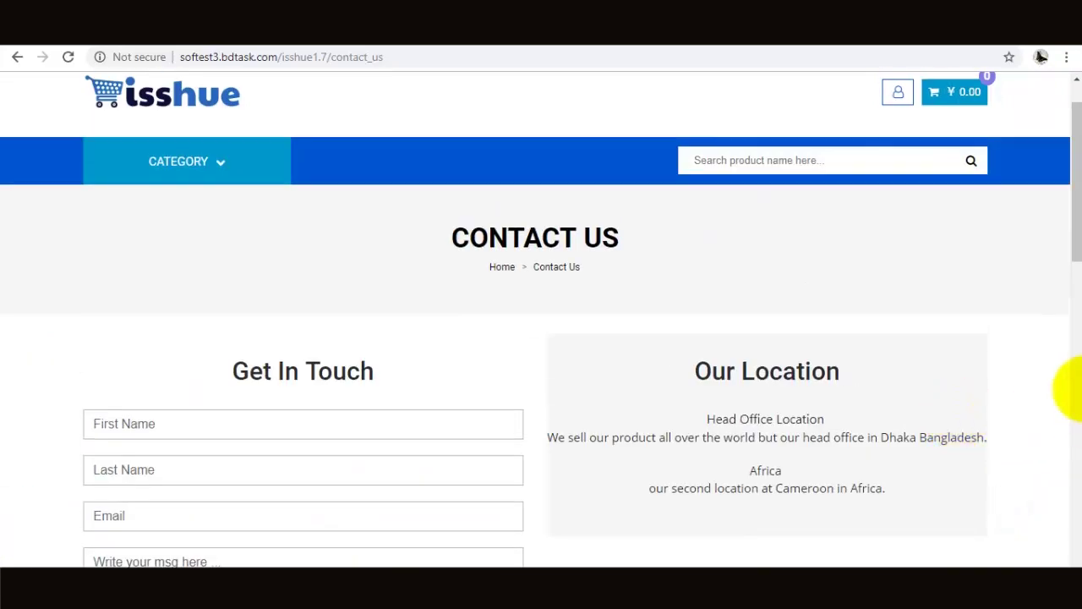
{"action": "left_click", "coordinate": [245, 42]}
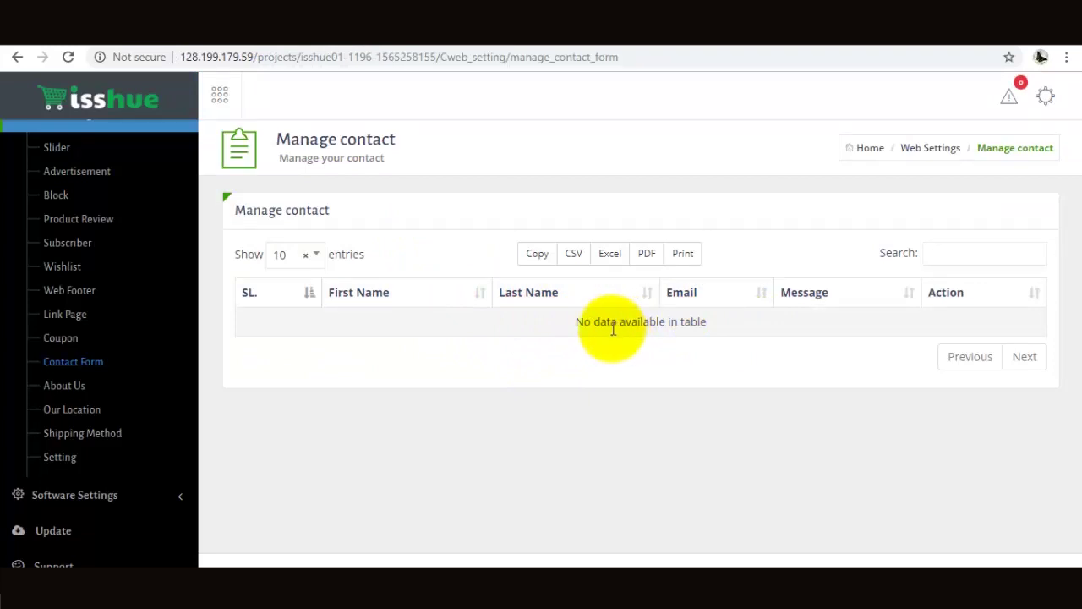
- Open the Add About Us page and bring up the storefront's About Us page from its footer links
{"action": "left_click", "coordinate": [48, 390]}
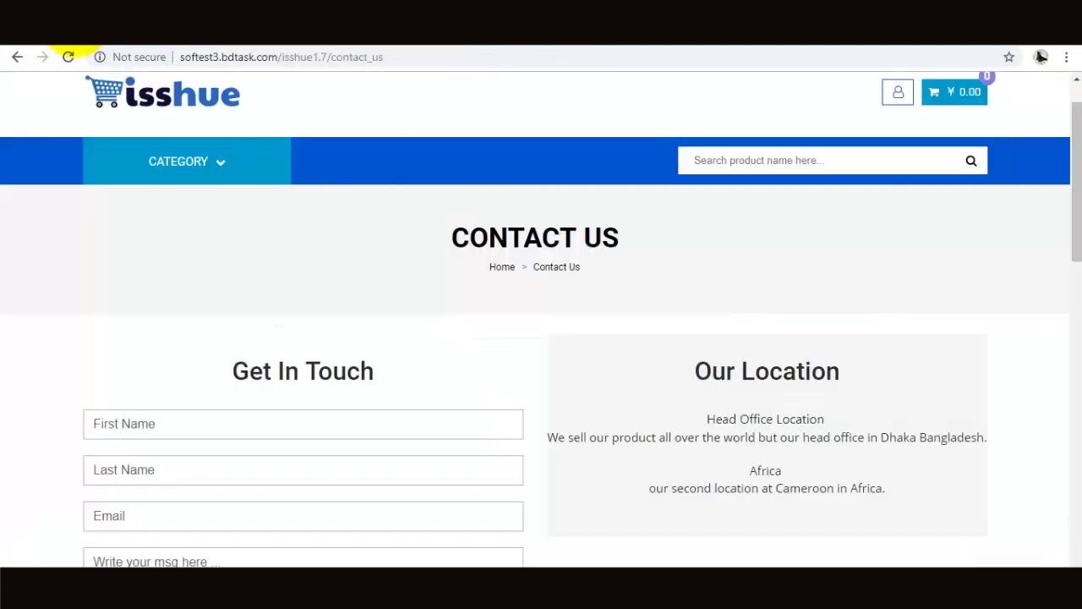
{"action": "left_click", "coordinate": [17, 61]}
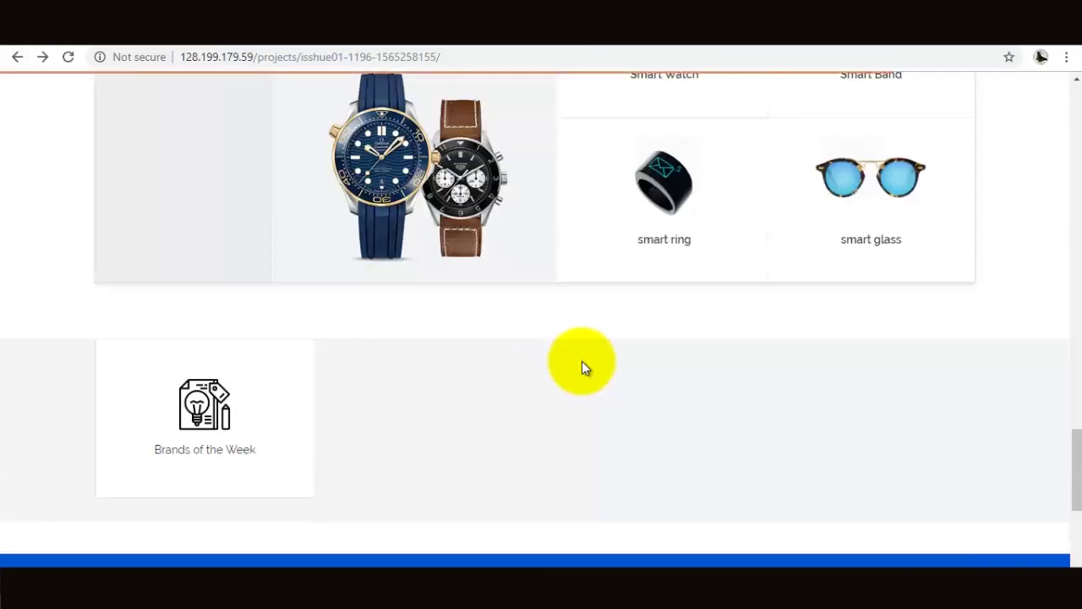
{"action": "scroll", "coordinate": [584, 364], "scroll_direction": "down", "scroll_amount": 5}
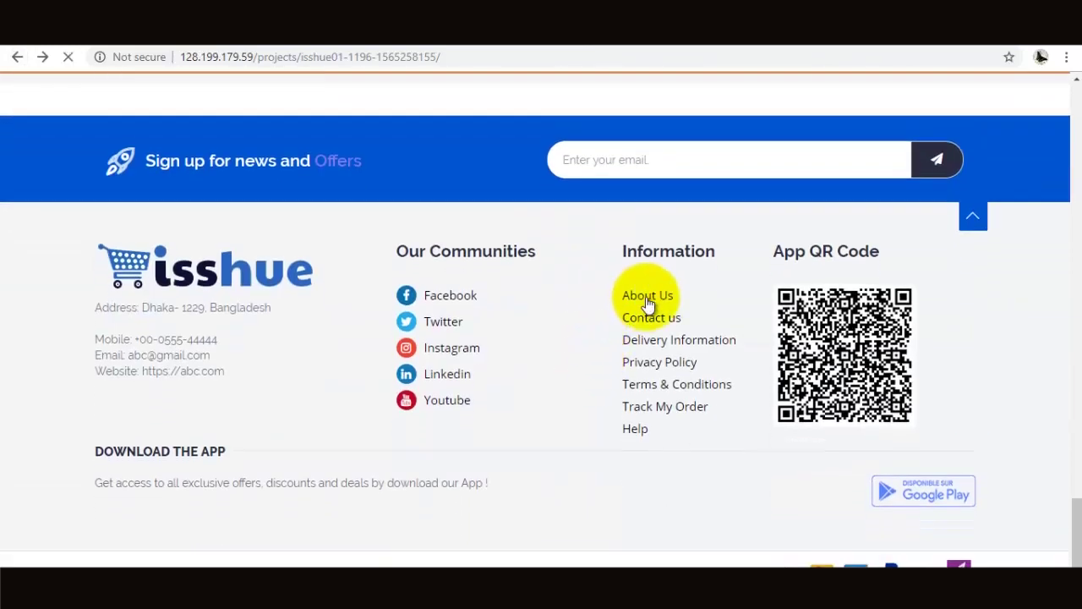
{"action": "left_click", "coordinate": [646, 297]}
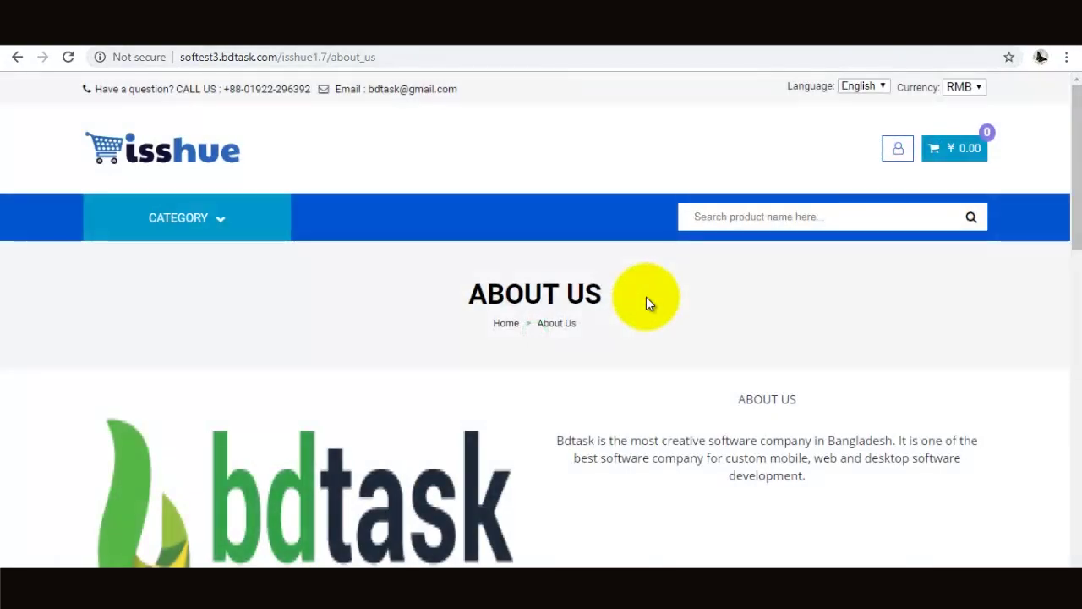
- Examine the storefront's About Us page from the company description and Why Choose US section to the footer, and return to Add About Us
{"action": "scroll", "coordinate": [618, 338], "scroll_direction": "down", "scroll_amount": 5}
{"action": "scroll", "coordinate": [587, 211], "scroll_direction": "up", "scroll_amount": 5}
{"action": "scroll", "coordinate": [584, 249], "scroll_direction": "down", "scroll_amount": 5}
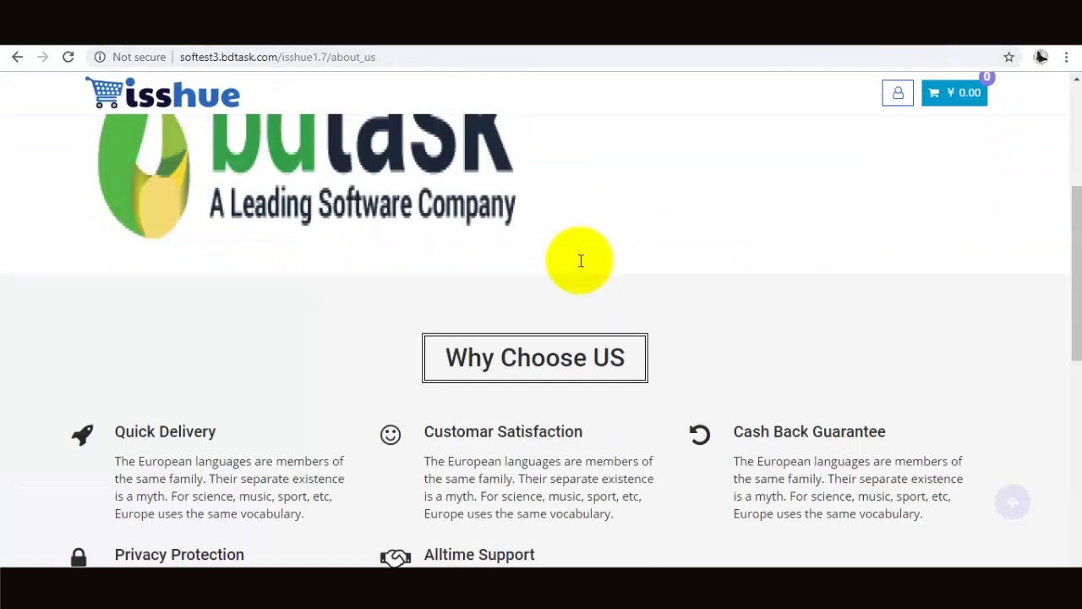
{"action": "scroll", "coordinate": [576, 263], "scroll_direction": "down", "scroll_amount": 6}
{"action": "scroll", "coordinate": [575, 266], "scroll_direction": "up", "scroll_amount": 3}
{"action": "scroll", "coordinate": [575, 267], "scroll_direction": "down", "scroll_amount": 4}
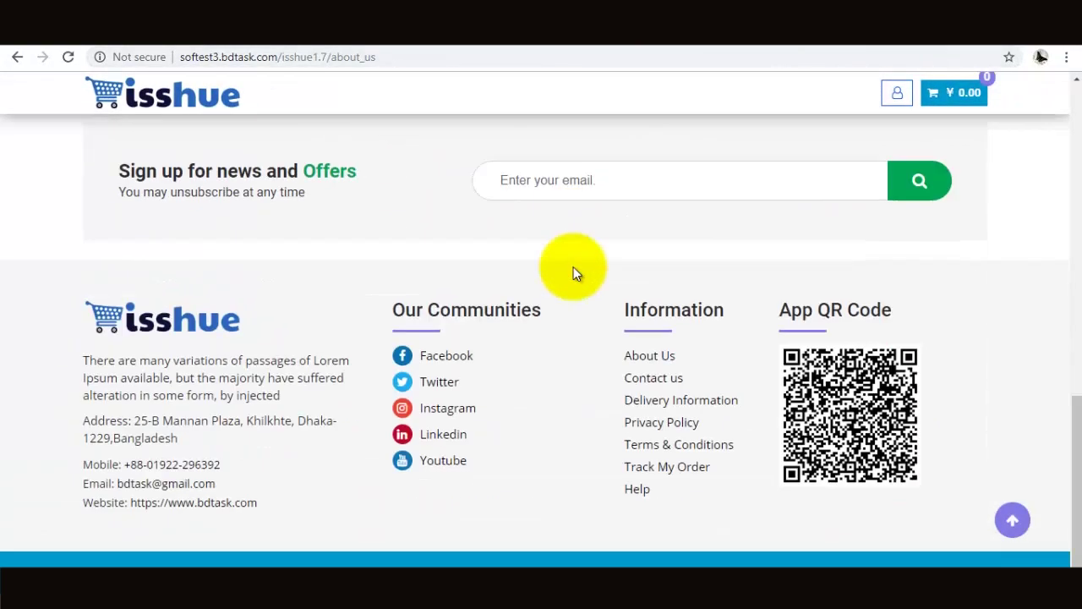
{"action": "scroll", "coordinate": [573, 267], "scroll_direction": "down", "scroll_amount": 1}
{"action": "scroll", "coordinate": [575, 268], "scroll_direction": "up", "scroll_amount": 4}
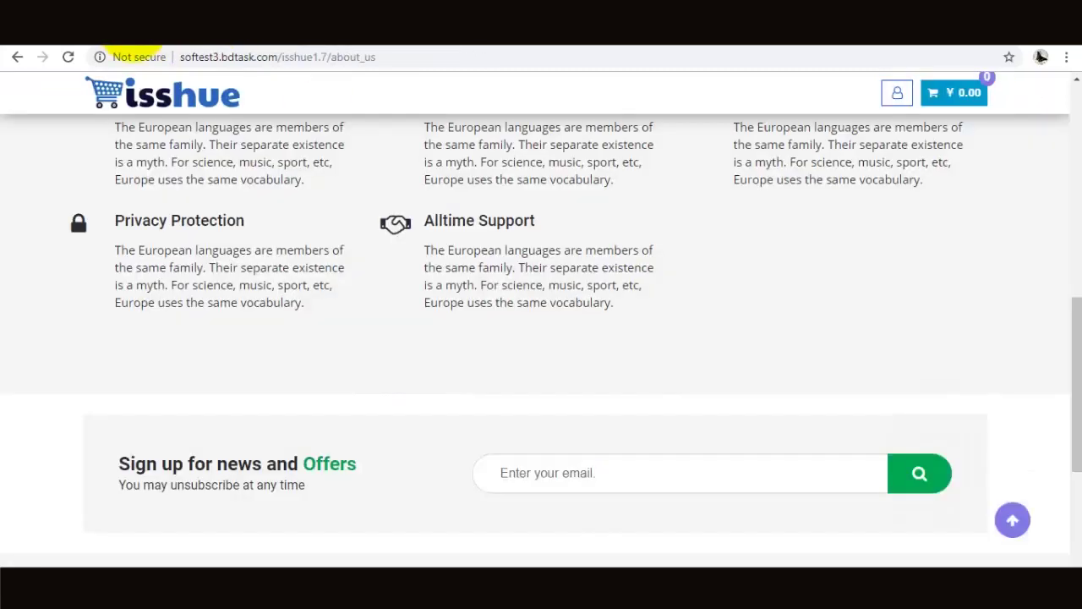
{"action": "scroll", "coordinate": [431, 435], "scroll_direction": "up", "scroll_amount": 10}
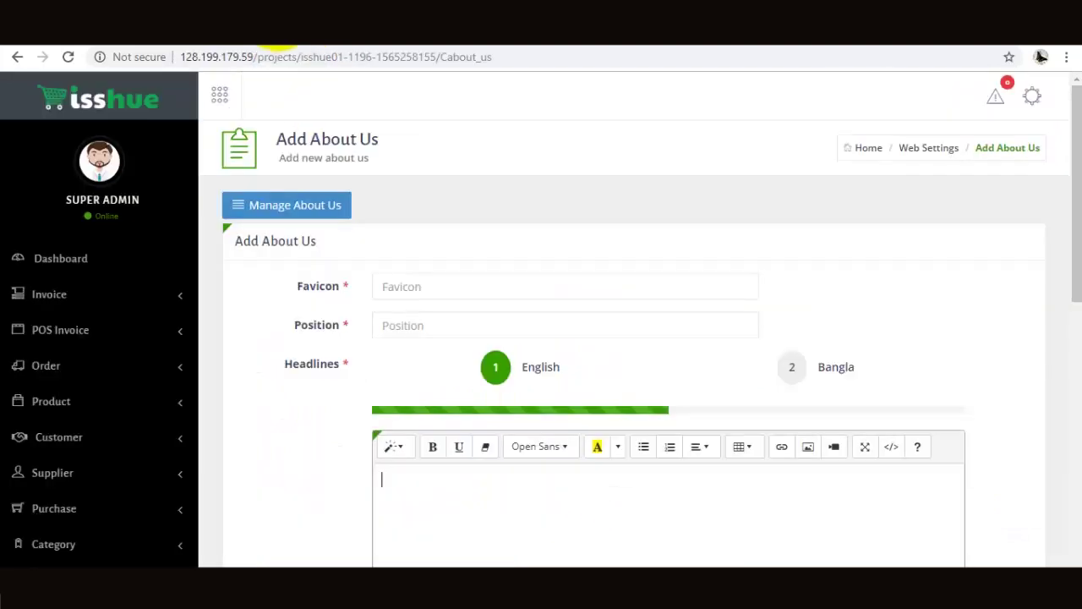
- Review the Favicon, Position and English and Bangla Headlines fields of the Add About Us form
{"action": "left_click", "coordinate": [406, 326]}
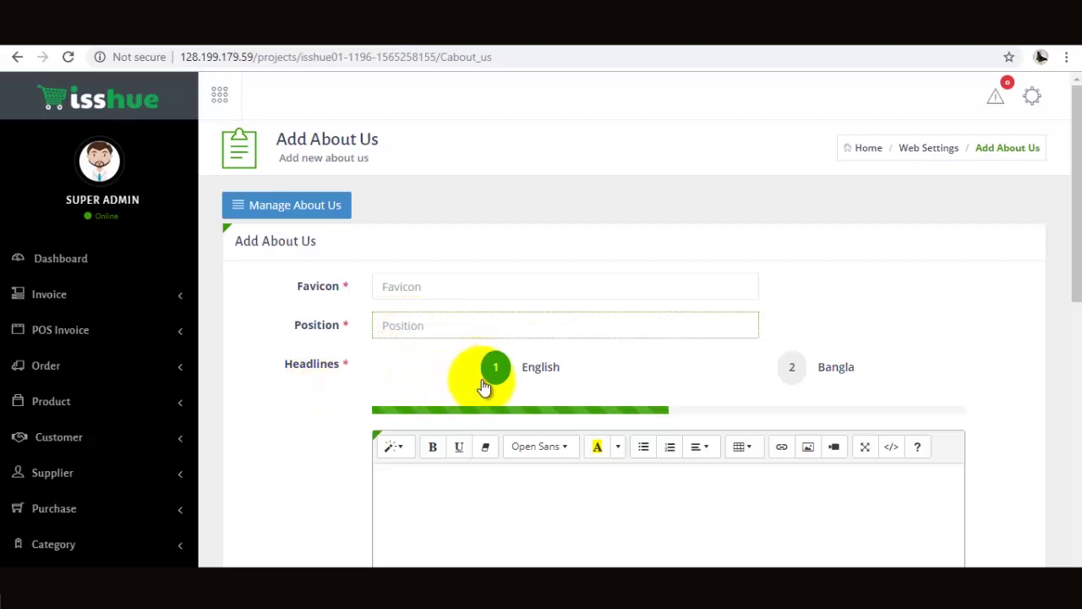
{"action": "scroll", "coordinate": [662, 379], "scroll_direction": "down", "scroll_amount": 1}
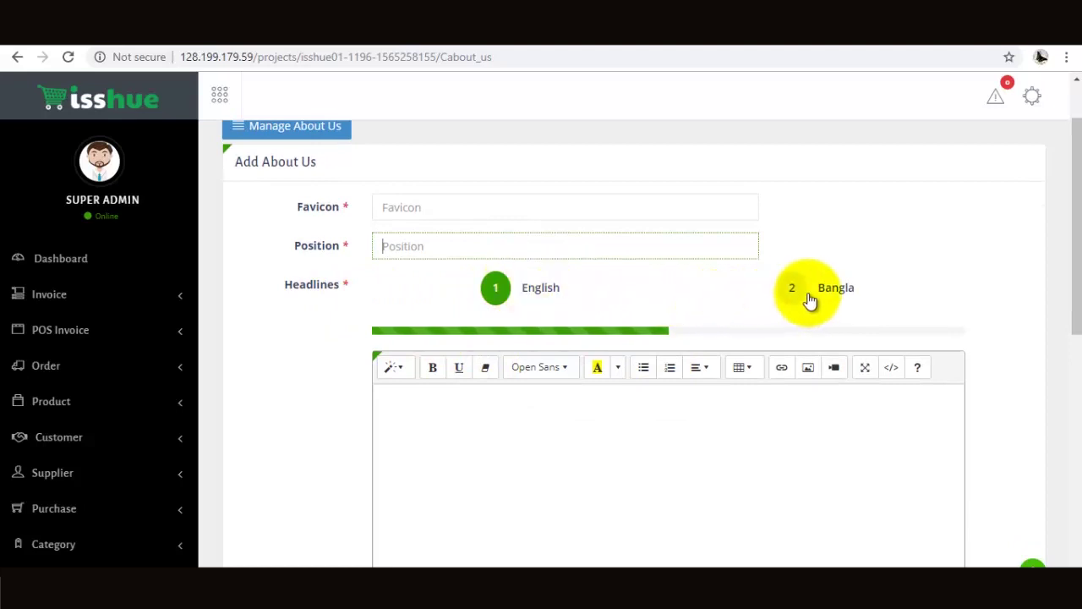
{"action": "scroll", "coordinate": [749, 386], "scroll_direction": "down", "scroll_amount": 4}
{"action": "scroll", "coordinate": [594, 240], "scroll_direction": "up", "scroll_amount": 3}
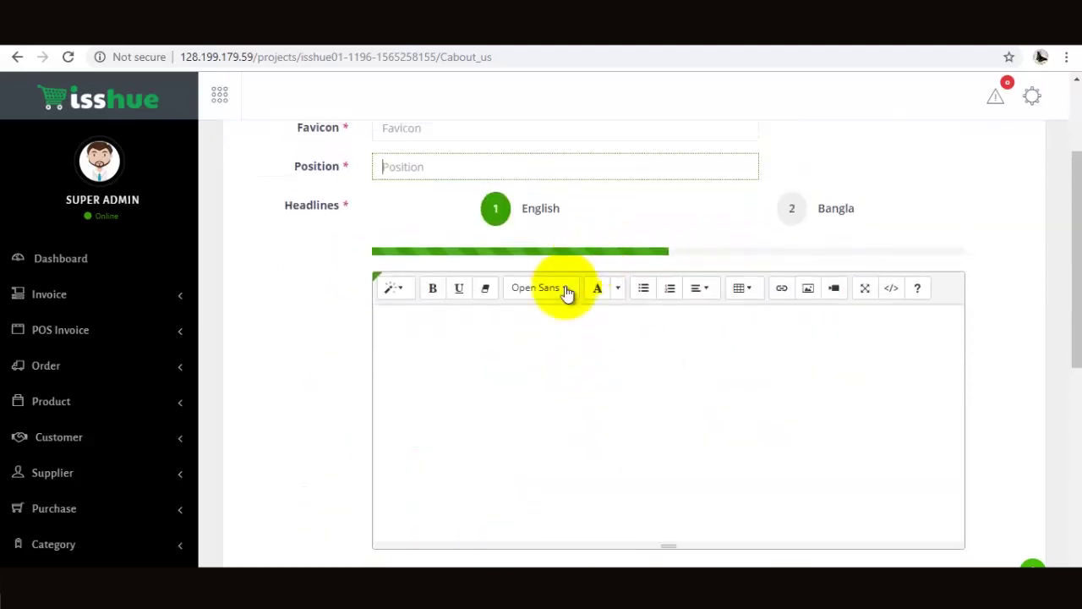
- Enter trial text in the English Headlines editor of the Add About Us form and clear it
{"action": "left_click", "coordinate": [481, 403]}
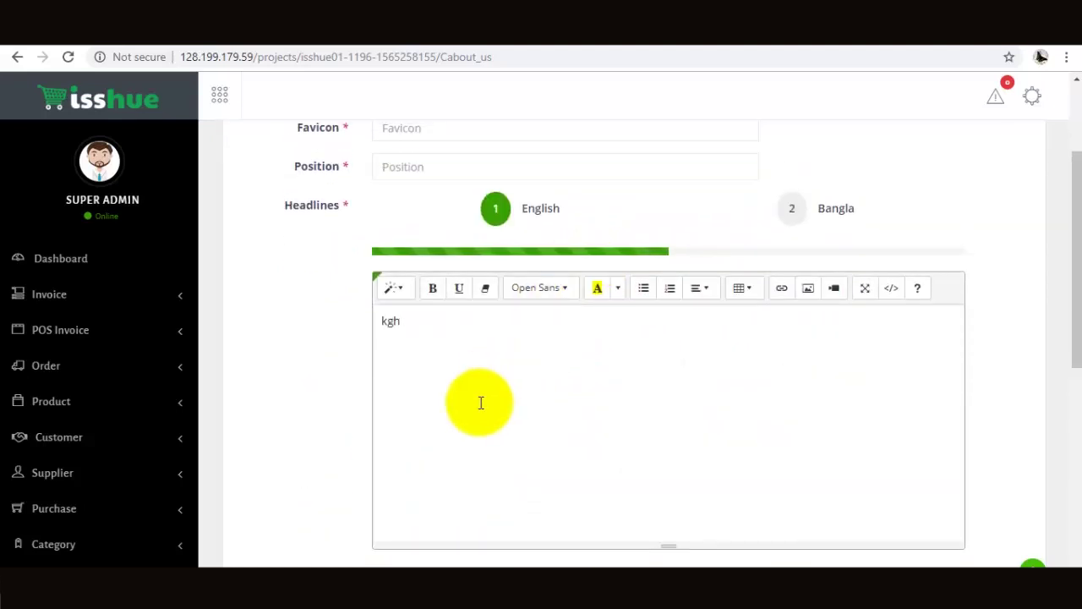
{"action": "type", "text": "kg"}
{"action": "key", "text": "BackSpace"}
{"action": "key", "text": "BackSpace"}
- Review the Details editor and the save options of the Add About Us form, leaving it empty
{"action": "scroll", "coordinate": [508, 415], "scroll_direction": "down", "scroll_amount": 5}
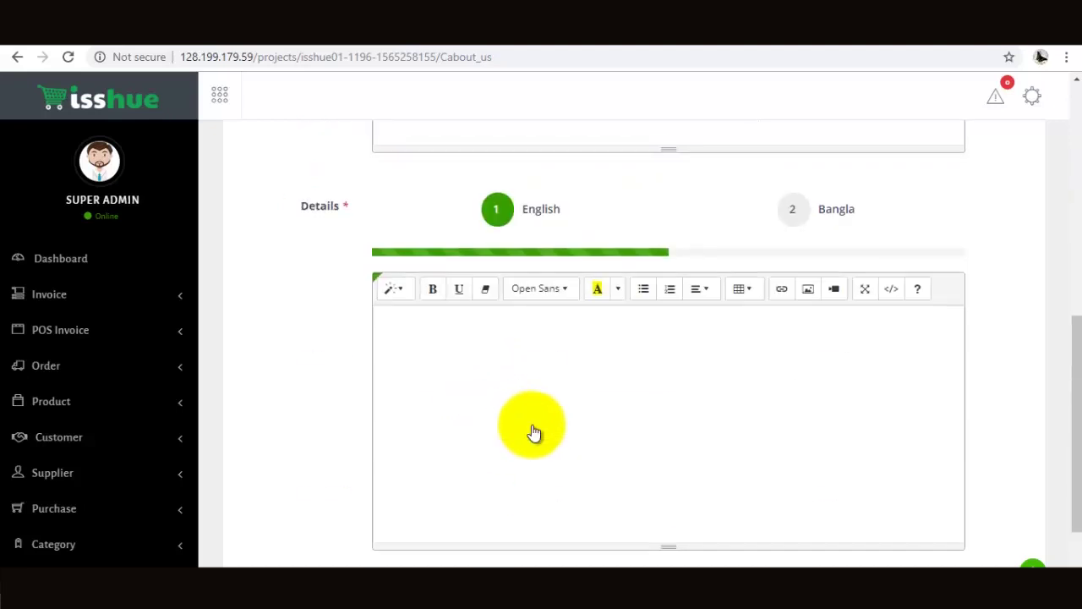
{"action": "left_click", "coordinate": [521, 409]}
{"action": "scroll", "coordinate": [431, 330], "scroll_direction": "up", "scroll_amount": 5}
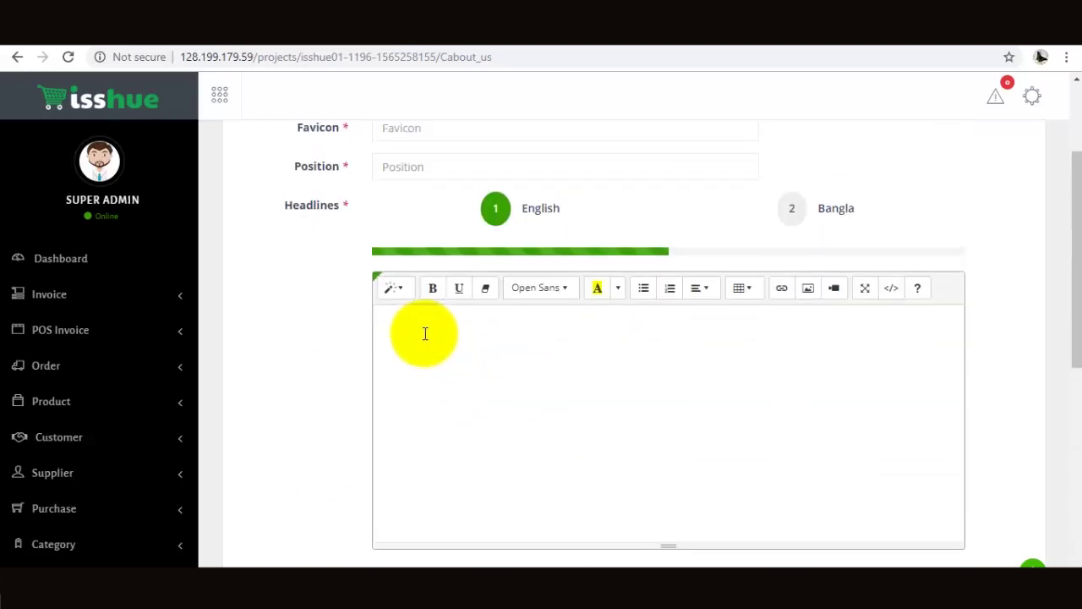
{"action": "scroll", "coordinate": [614, 371], "scroll_direction": "down", "scroll_amount": 5}
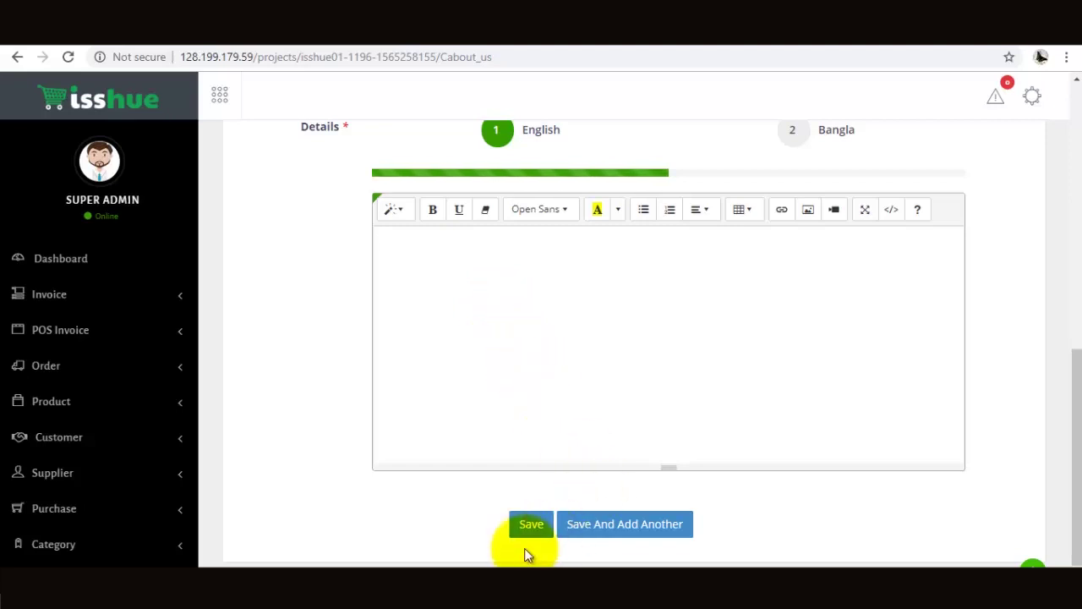
{"action": "scroll", "coordinate": [99, 401], "scroll_direction": "down", "scroll_amount": 10}
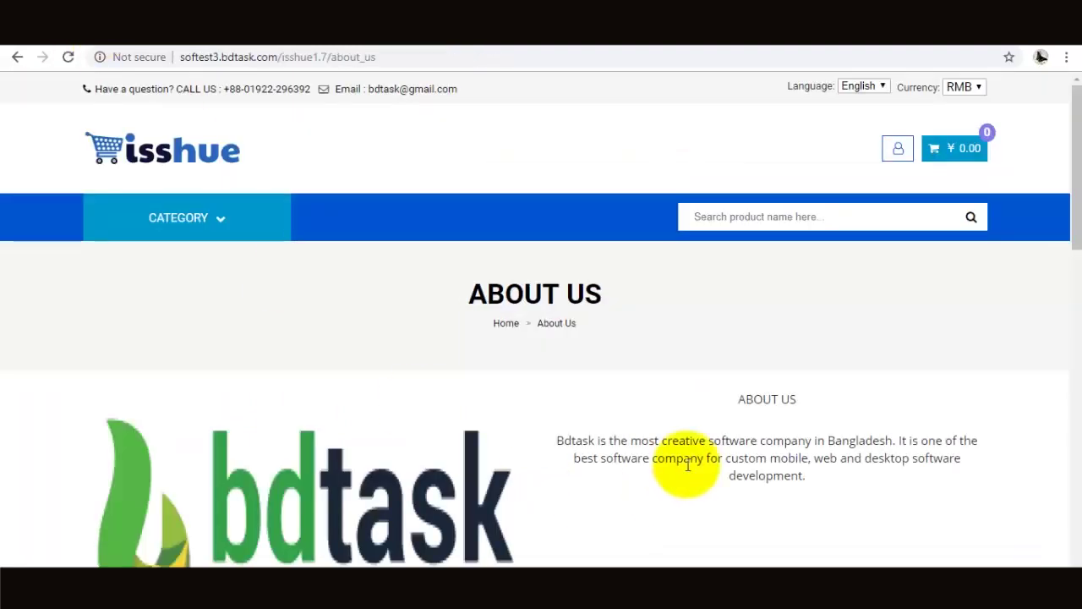
- Look over the storefront's About Us page, return to its home page and open Contact Us to view the Our Location section
{"action": "scroll", "coordinate": [289, 465], "scroll_direction": "down", "scroll_amount": 5}
{"action": "scroll", "coordinate": [289, 465], "scroll_direction": "up", "scroll_amount": 8}
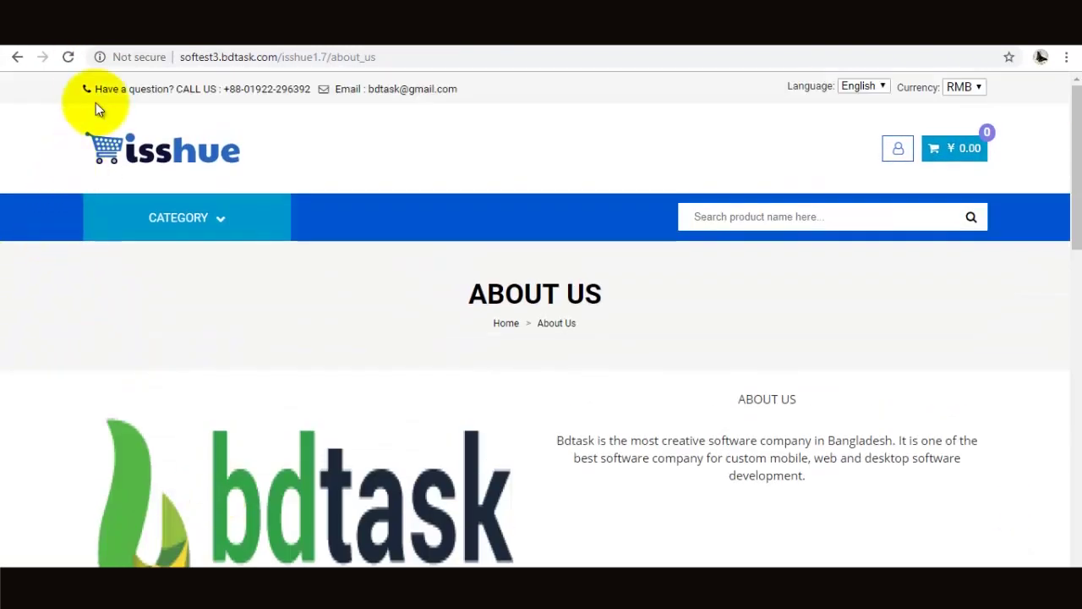
{"action": "left_click", "coordinate": [16, 63]}
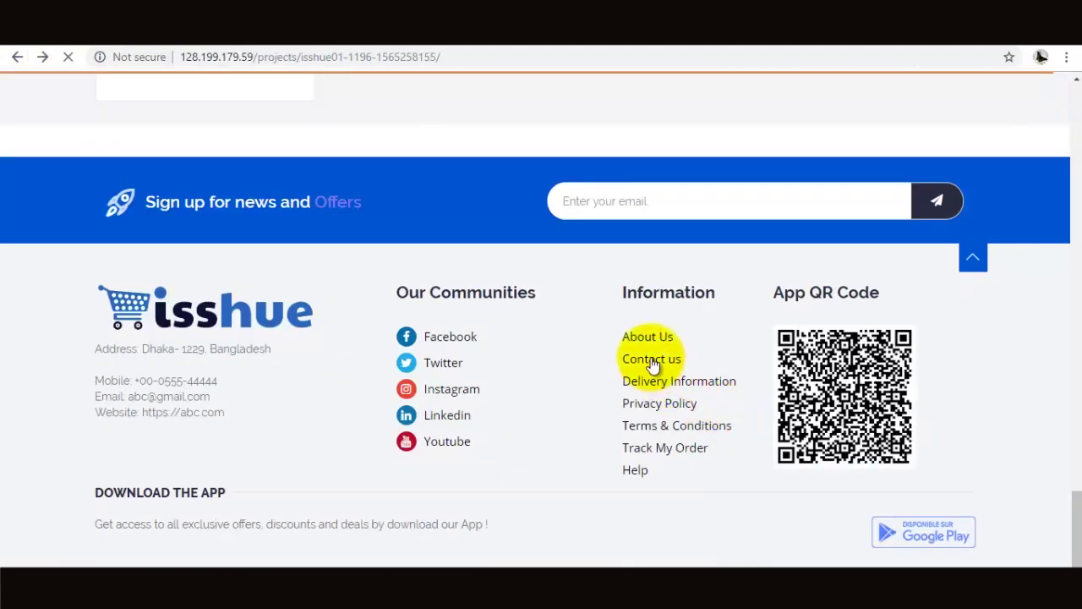
{"action": "left_click", "coordinate": [653, 360]}
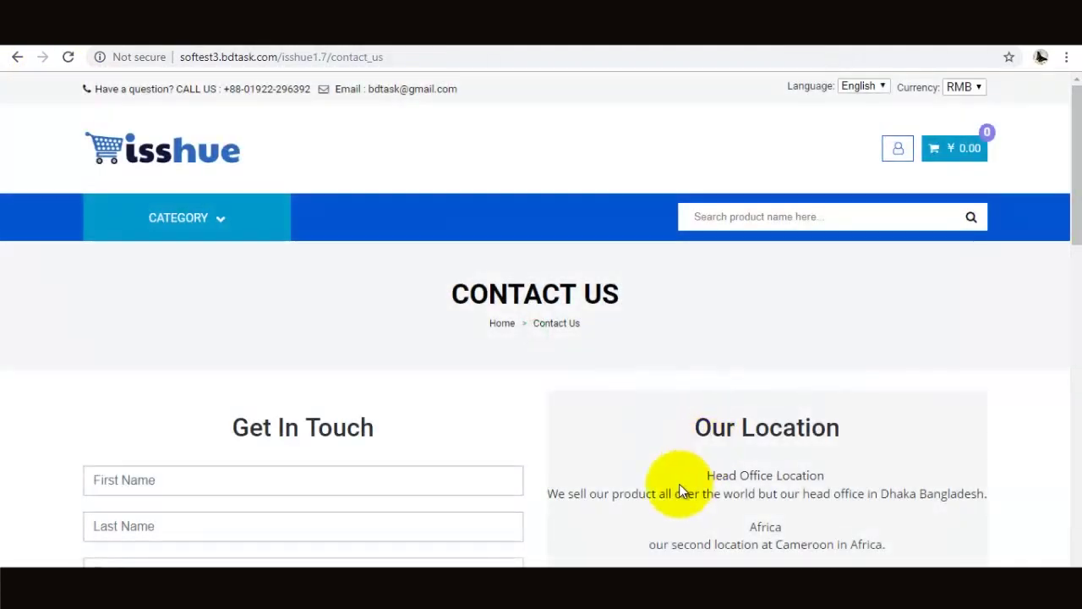
{"action": "scroll", "coordinate": [758, 464], "scroll_direction": "down", "scroll_amount": 5}
{"action": "scroll", "coordinate": [763, 459], "scroll_direction": "up", "scroll_amount": 4}
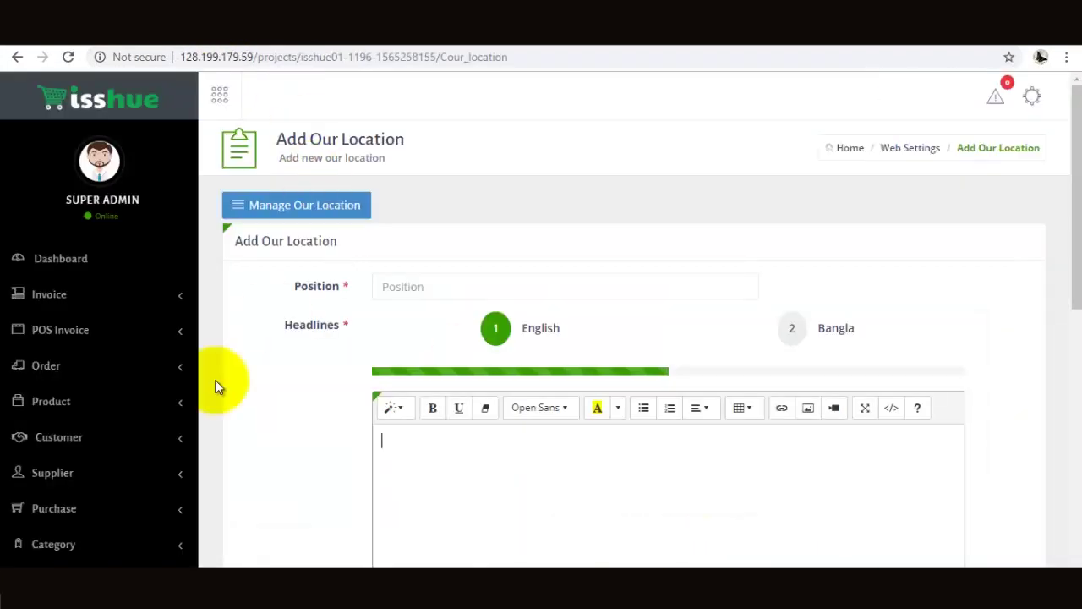
- Review the Position, Headlines and lower fields of the Add Our Location form without filling them in
{"action": "scroll", "coordinate": [24, 474], "scroll_direction": "down", "scroll_amount": 8}
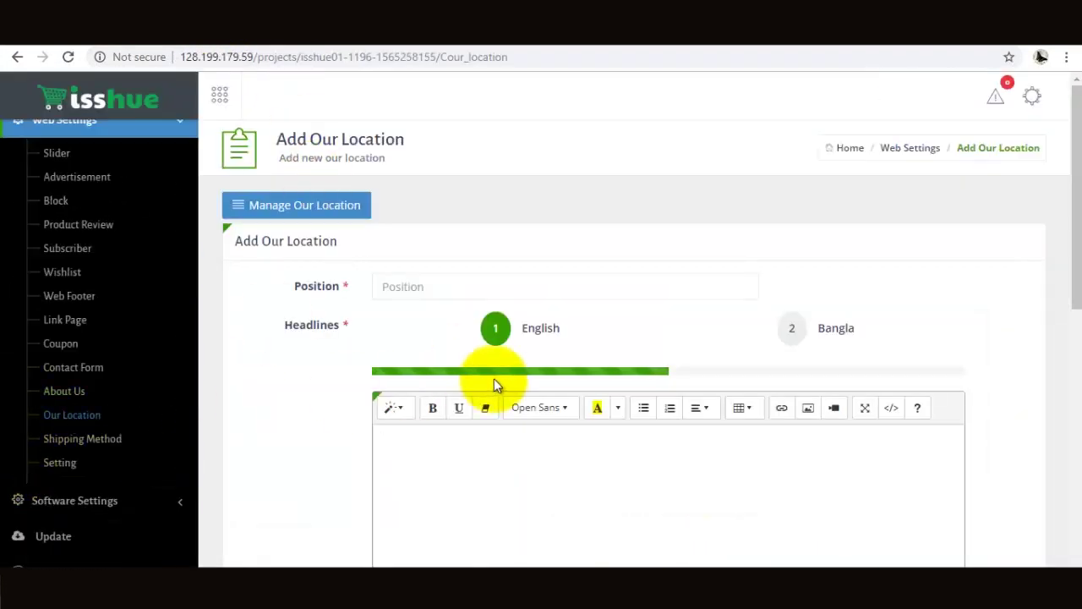
{"action": "left_click", "coordinate": [435, 275]}
{"action": "left_click", "coordinate": [413, 287]}
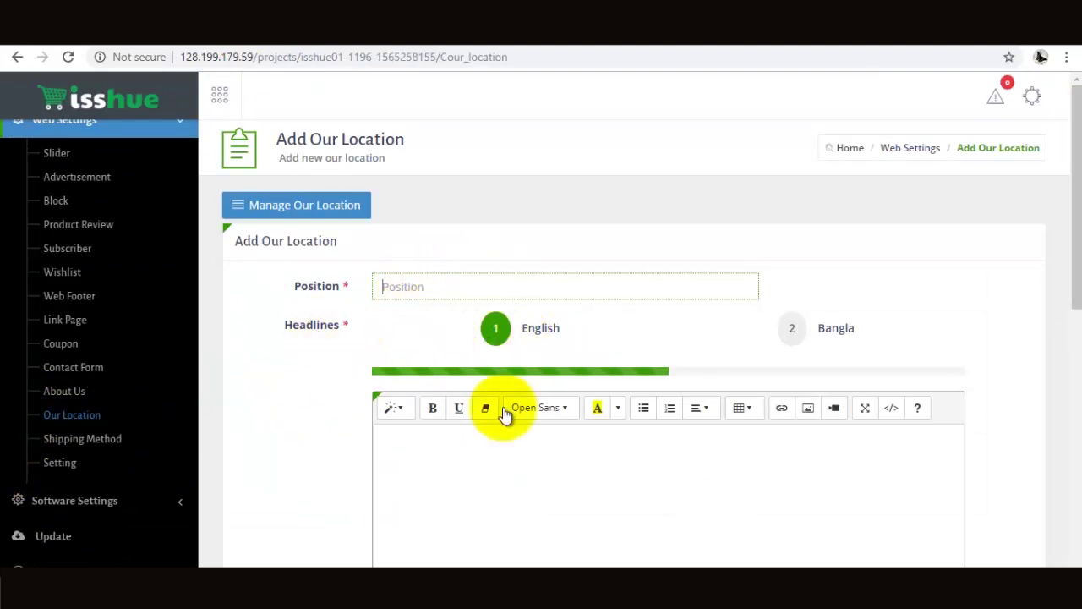
{"action": "scroll", "coordinate": [524, 507], "scroll_direction": "down", "scroll_amount": 2}
{"action": "scroll", "coordinate": [551, 278], "scroll_direction": "down", "scroll_amount": 2}
{"action": "scroll", "coordinate": [519, 326], "scroll_direction": "up", "scroll_amount": 2}
{"action": "scroll", "coordinate": [462, 297], "scroll_direction": "down", "scroll_amount": 4}
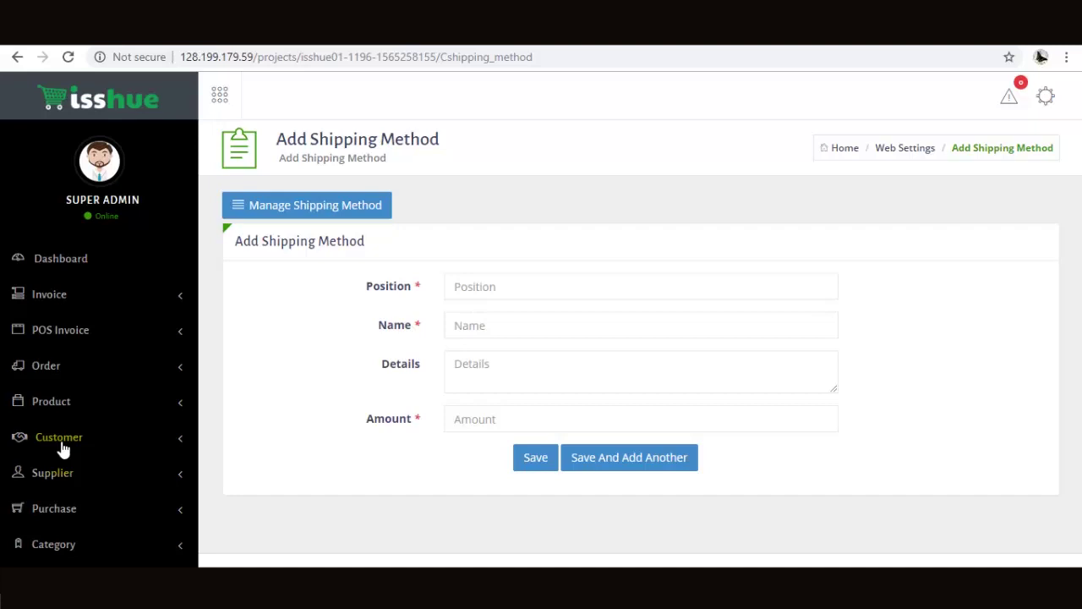
- Open the Add Shipping Method page and review its Position, Name, Details and Amount fields, leaving them empty
{"action": "left_click", "coordinate": [62, 448]}
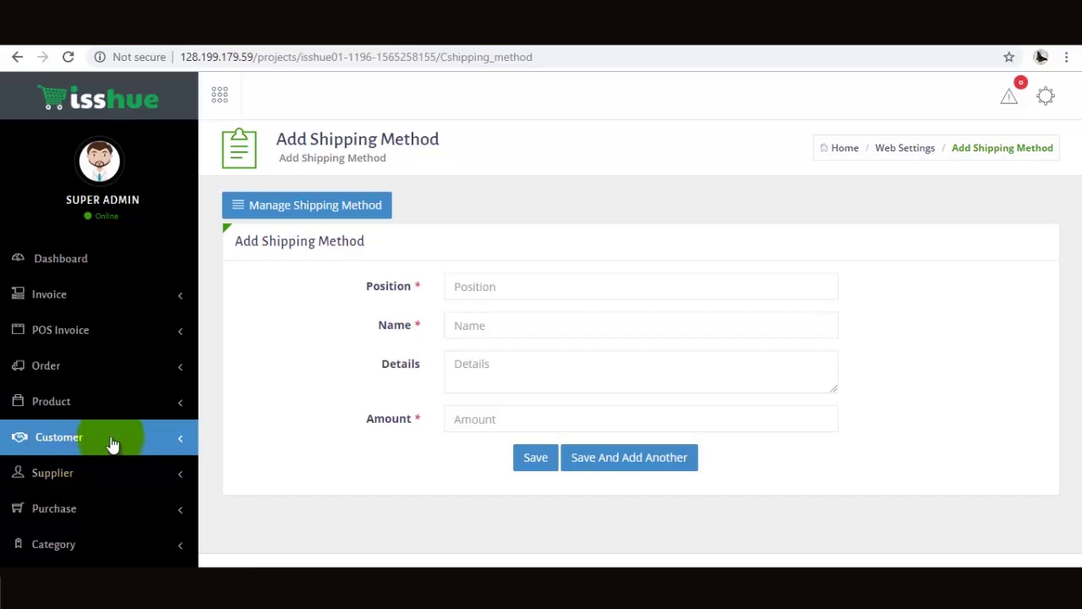
{"action": "left_click", "coordinate": [500, 292]}
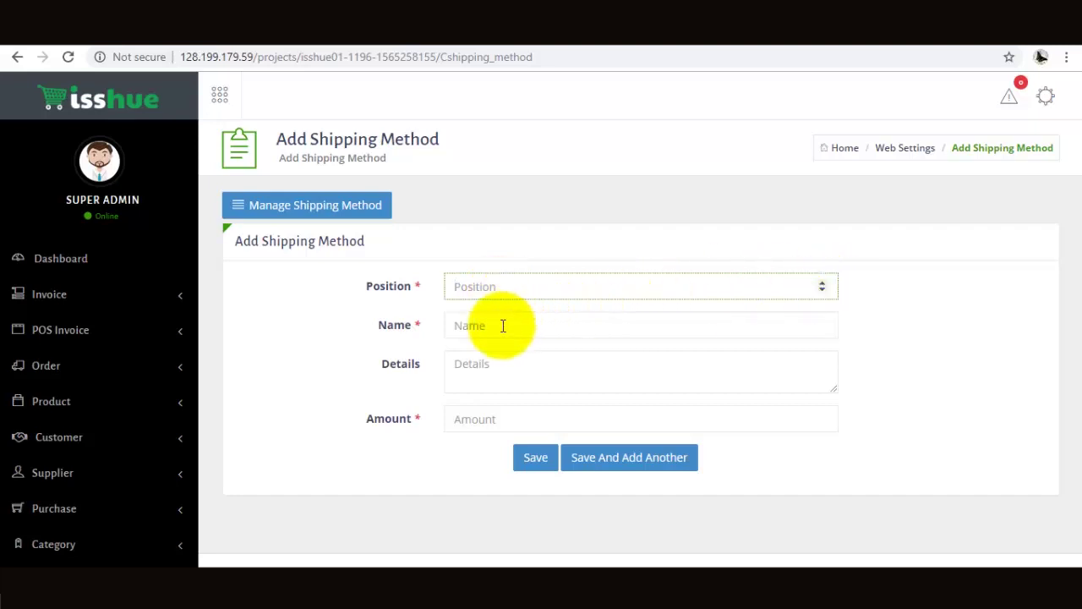
{"action": "left_click", "coordinate": [502, 326]}
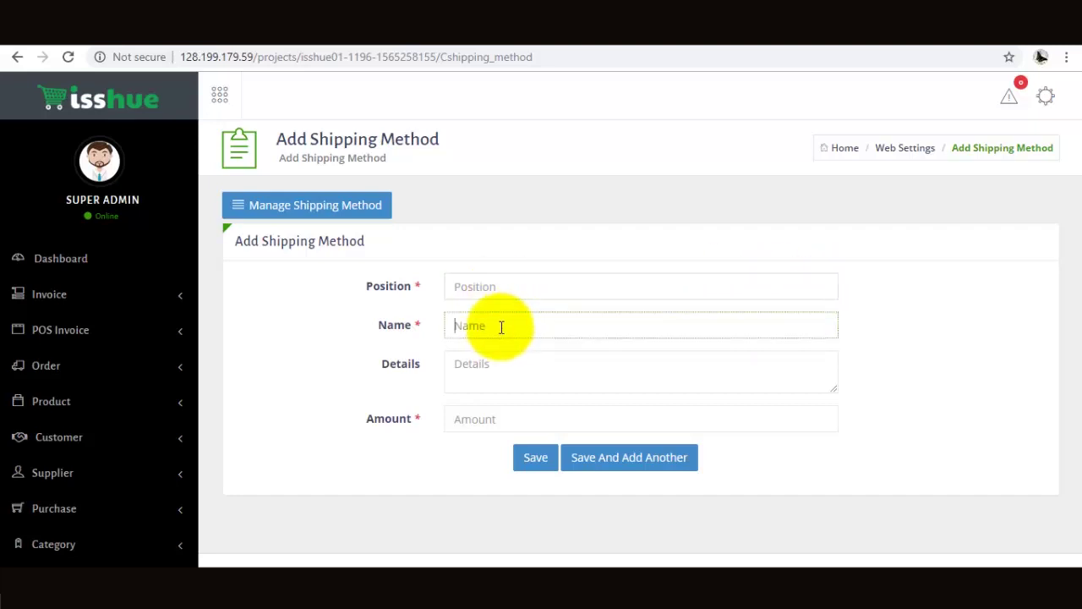
{"action": "left_click", "coordinate": [492, 373]}
{"action": "left_click", "coordinate": [506, 422]}
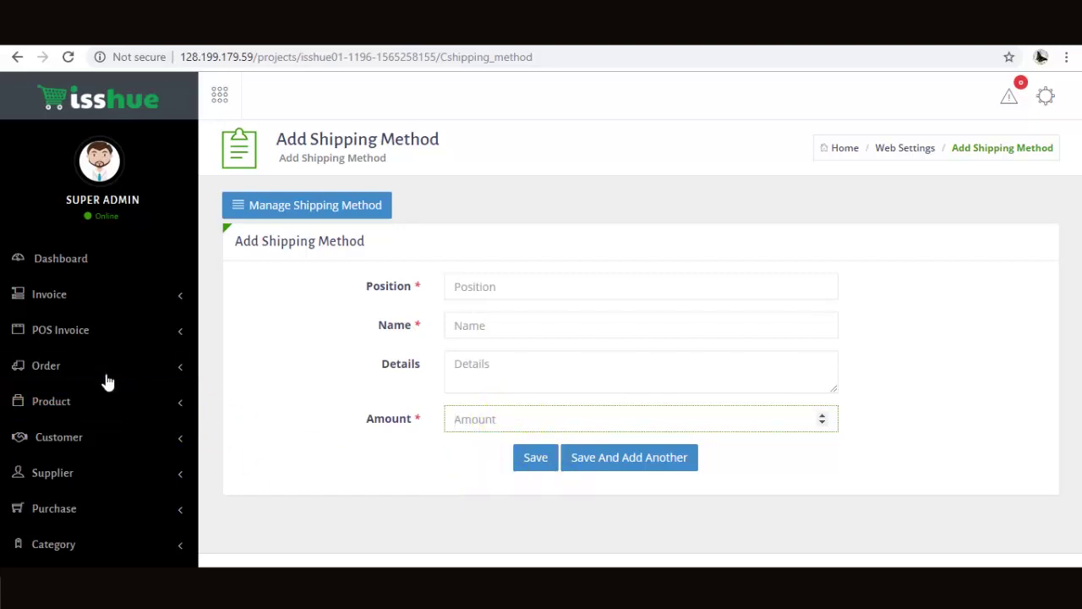
- Open the Setting page in Web Settings and compare its logo fields with the header of the storefront's home page
{"action": "scroll", "coordinate": [109, 382], "scroll_direction": "down", "scroll_amount": 10}
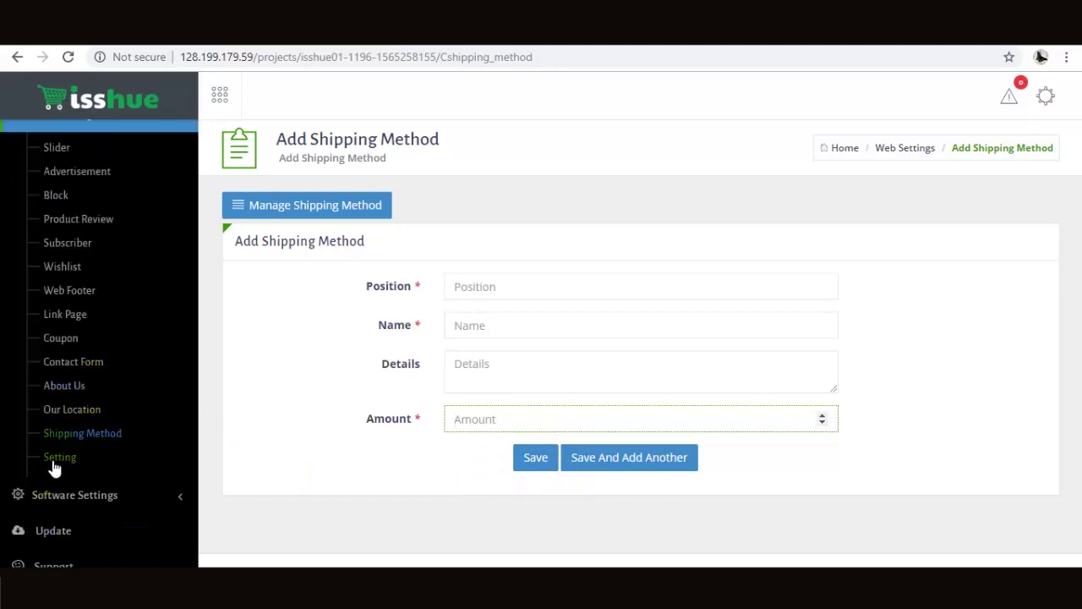
{"action": "left_click", "coordinate": [54, 464]}
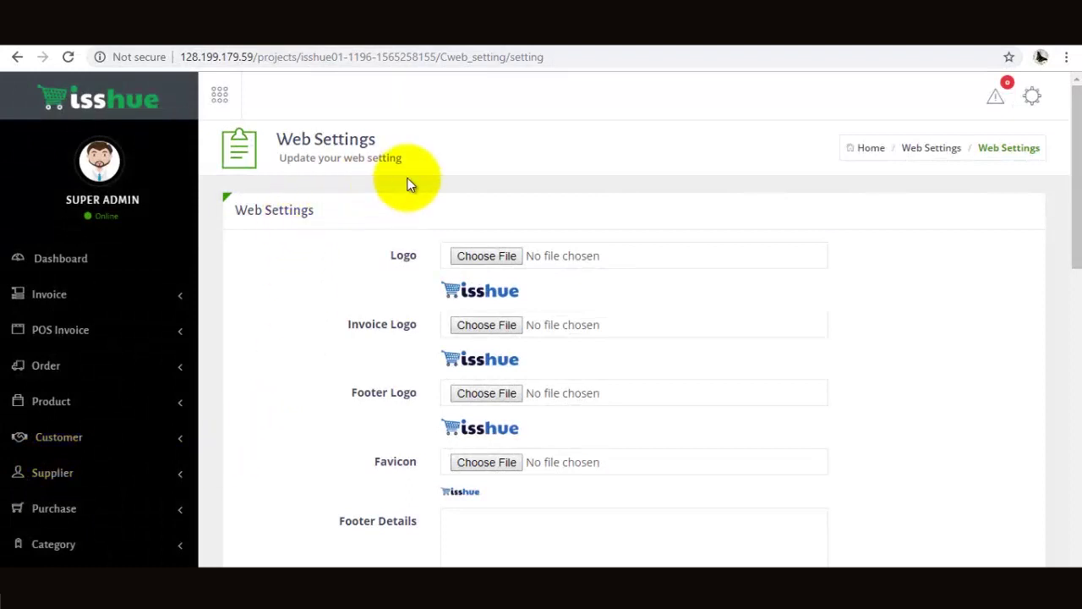
{"action": "left_click", "coordinate": [70, 24]}
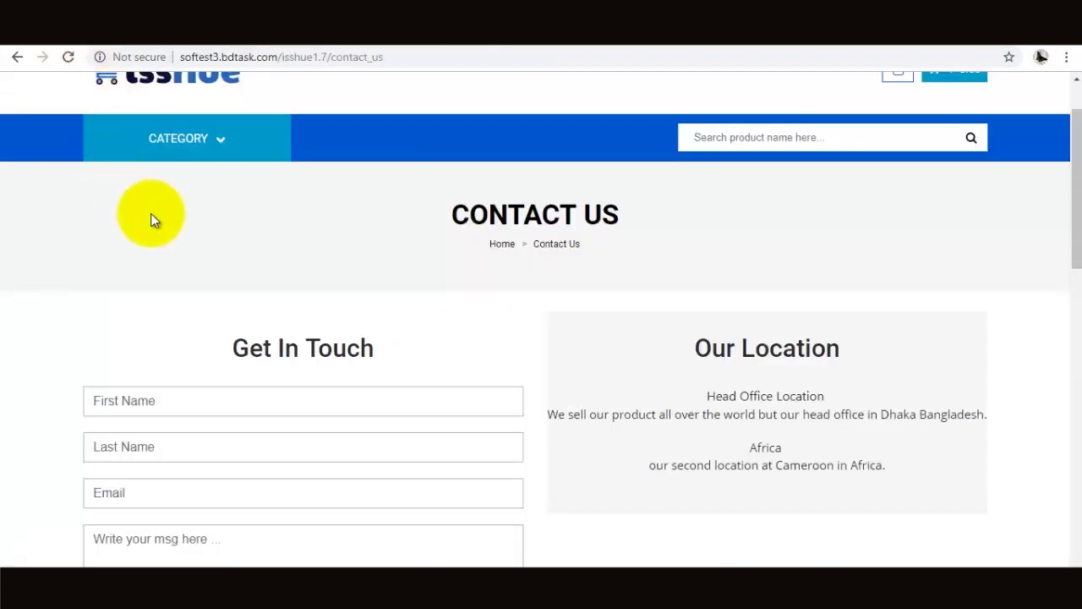
{"action": "scroll", "coordinate": [151, 219], "scroll_direction": "up", "scroll_amount": 1}
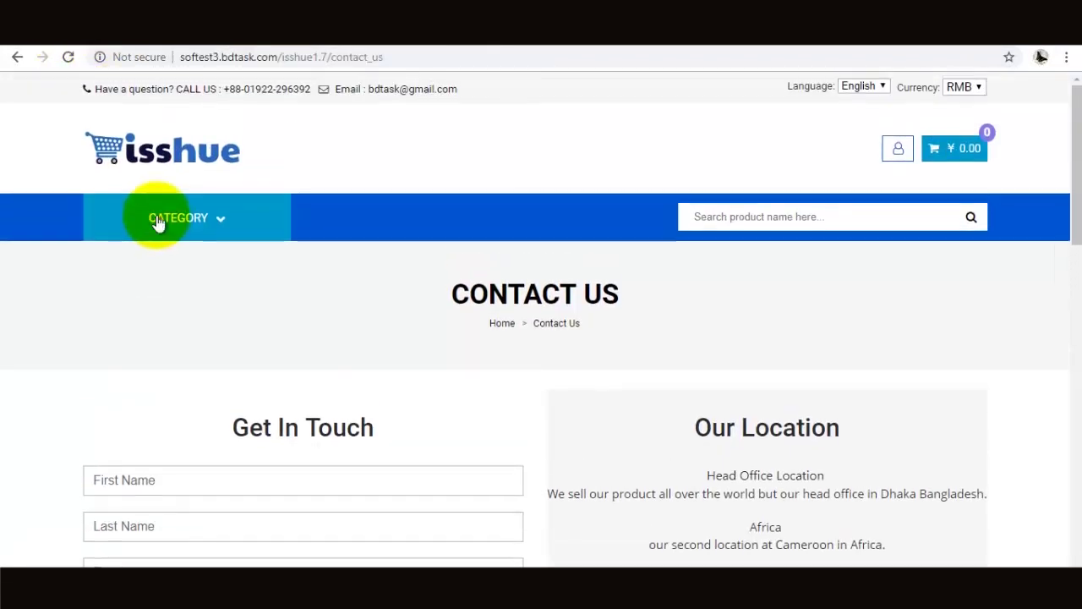
{"action": "left_click", "coordinate": [17, 58]}
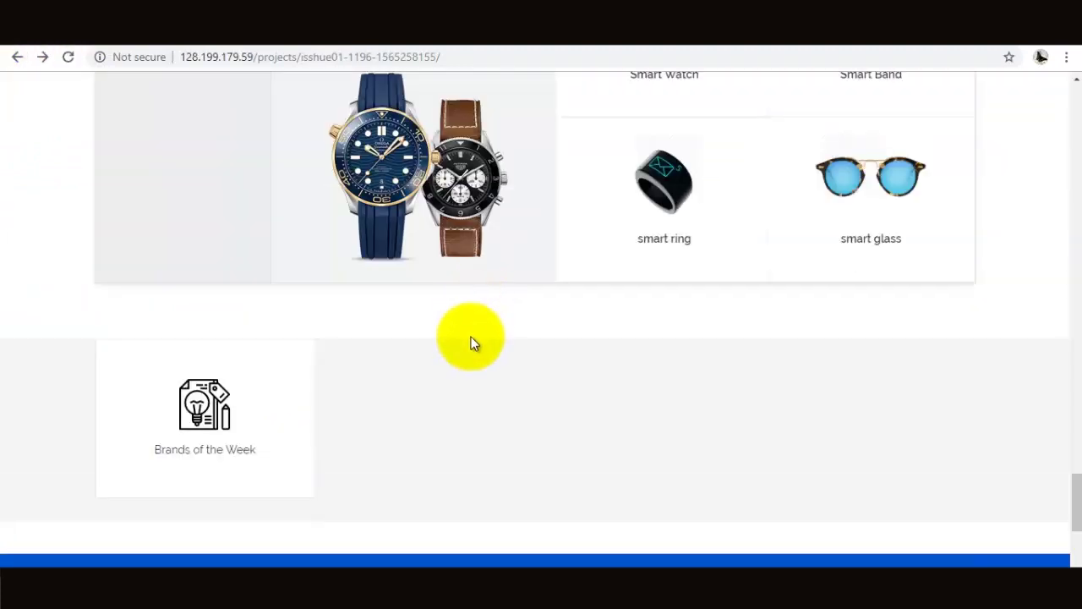
{"action": "scroll", "coordinate": [521, 335], "scroll_direction": "up", "scroll_amount": 15}
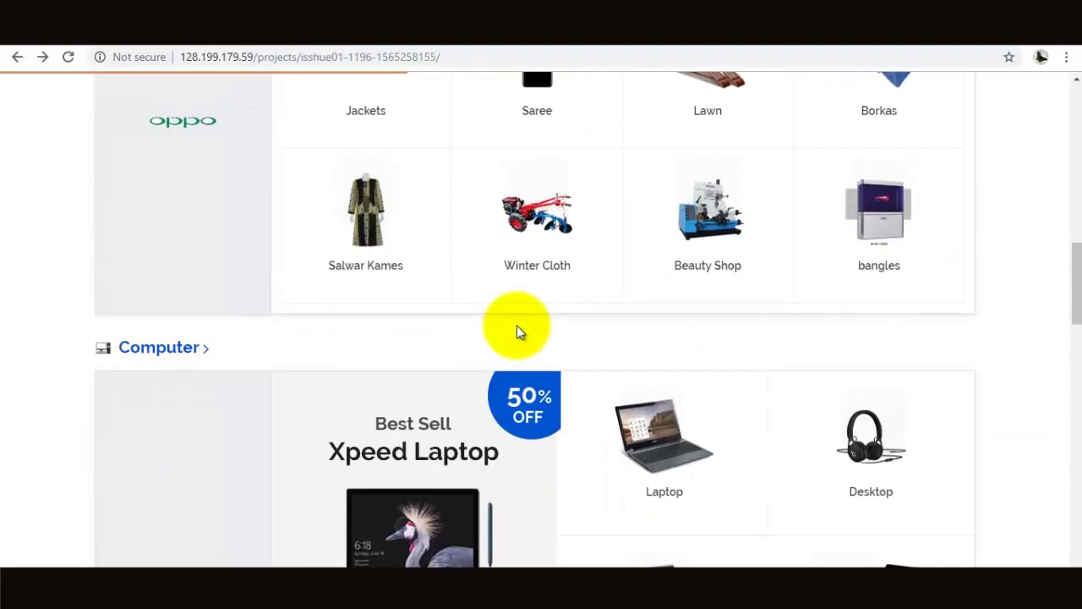
{"action": "scroll", "coordinate": [520, 331], "scroll_direction": "up", "scroll_amount": 10}
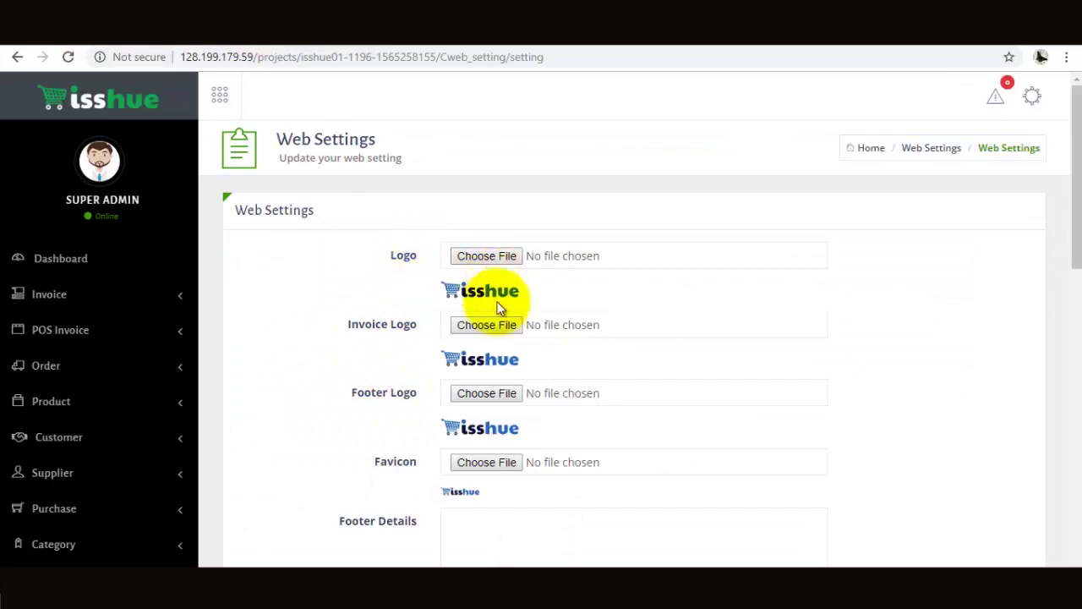
{"action": "left_click", "coordinate": [133, 92]}
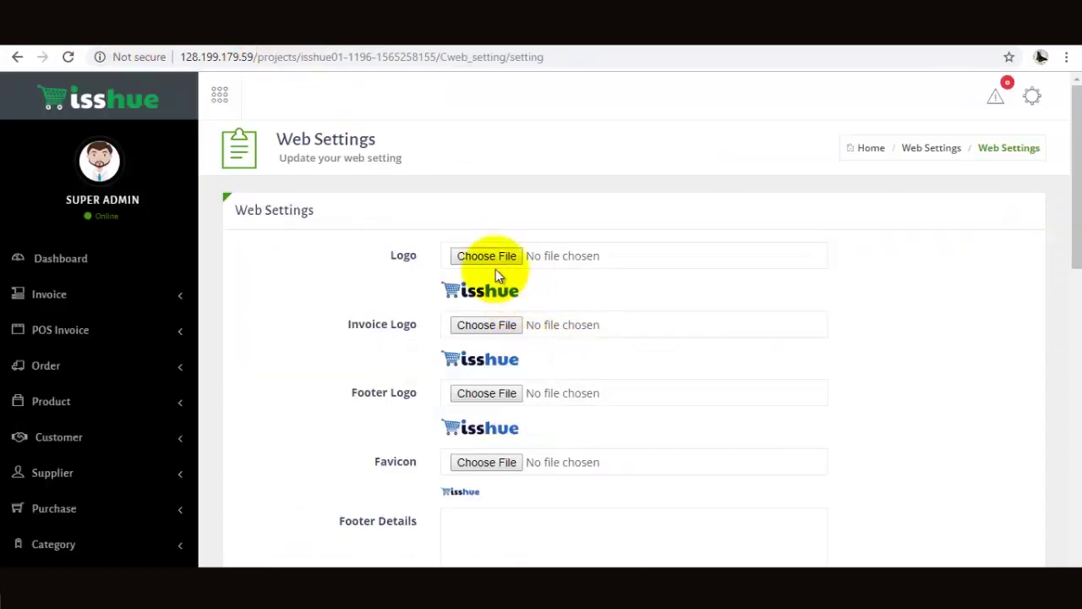
- Choose bdtask-logo from the Saved Pictures folder as the Logo file in Web Settings
{"action": "left_click", "coordinate": [488, 257]}
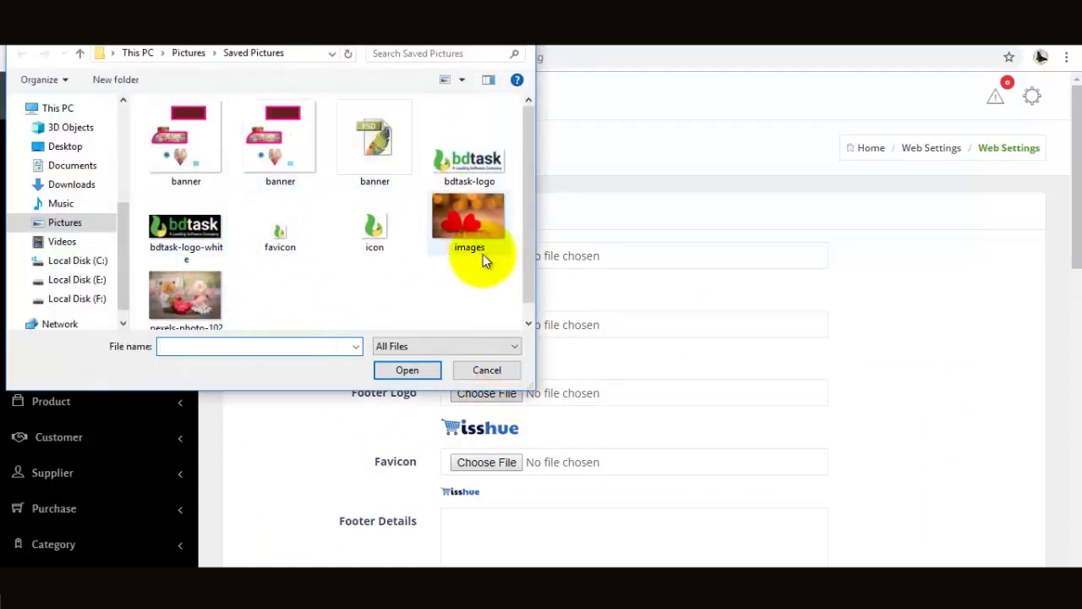
{"action": "left_click", "coordinate": [460, 165]}
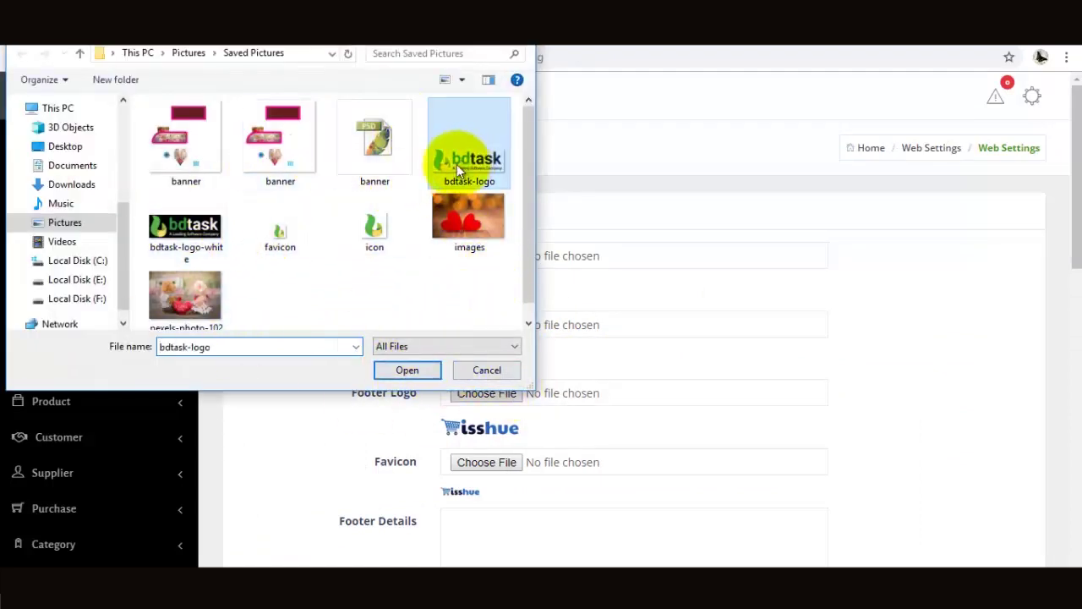
{"action": "left_click", "coordinate": [401, 373]}
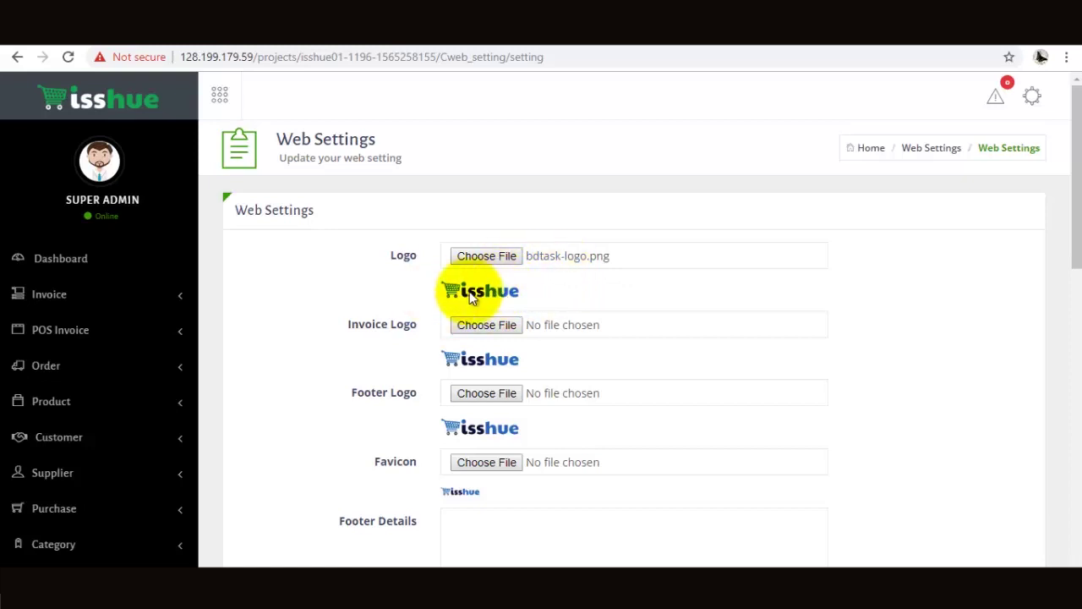
- Review the Web Settings form and compare its Footer Logo field with the footer of the storefront's home page
{"action": "scroll", "coordinate": [601, 295], "scroll_direction": "down", "scroll_amount": 5}
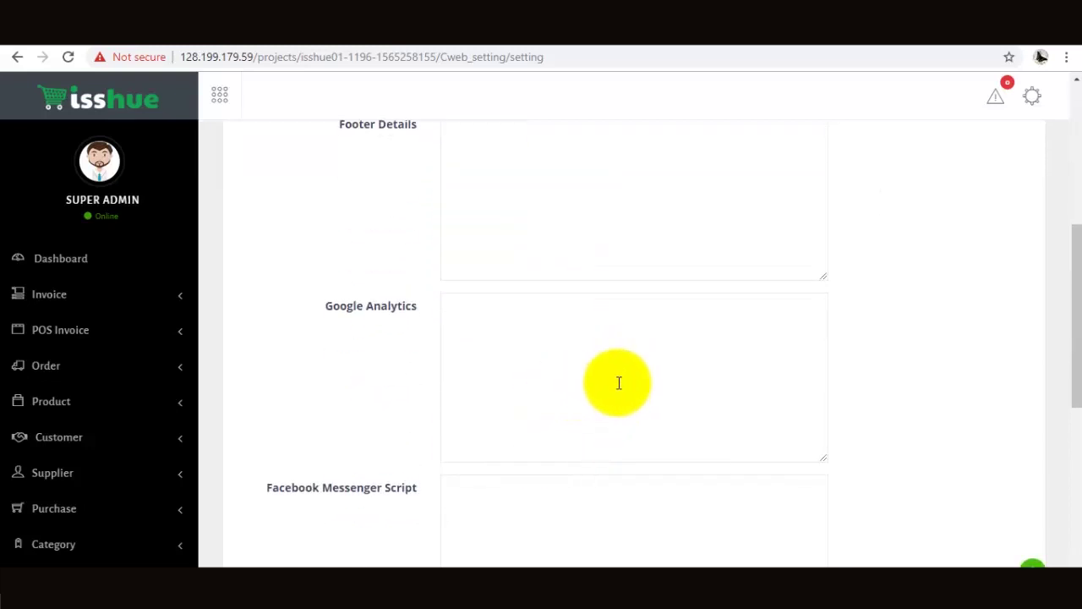
{"action": "scroll", "coordinate": [658, 366], "scroll_direction": "up", "scroll_amount": 4}
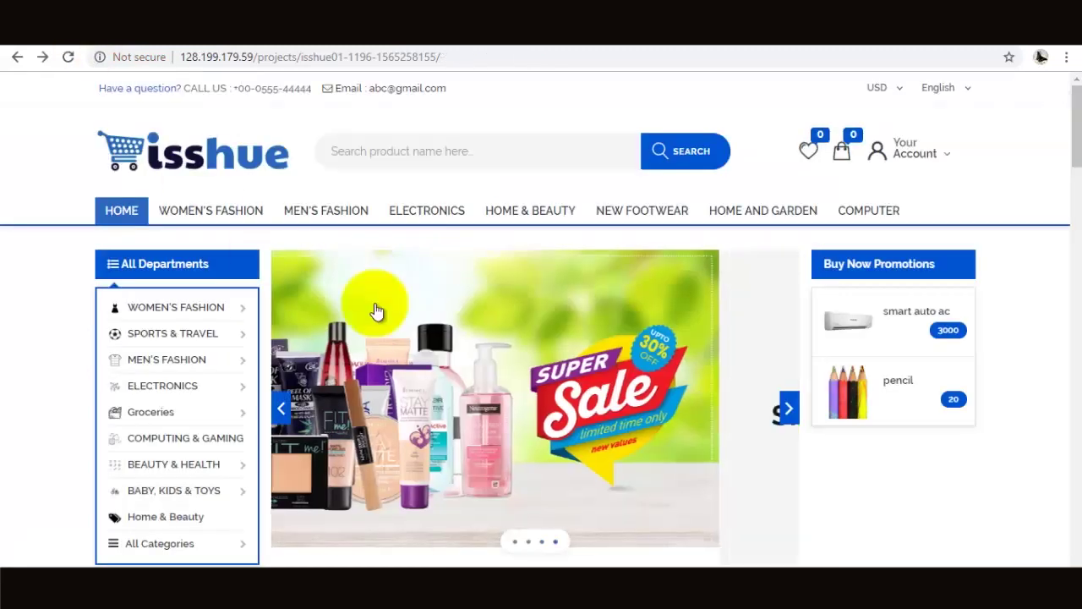
{"action": "scroll", "coordinate": [377, 313], "scroll_direction": "down", "scroll_amount": 5}
{"action": "scroll", "coordinate": [377, 313], "scroll_direction": "down", "scroll_amount": 20}
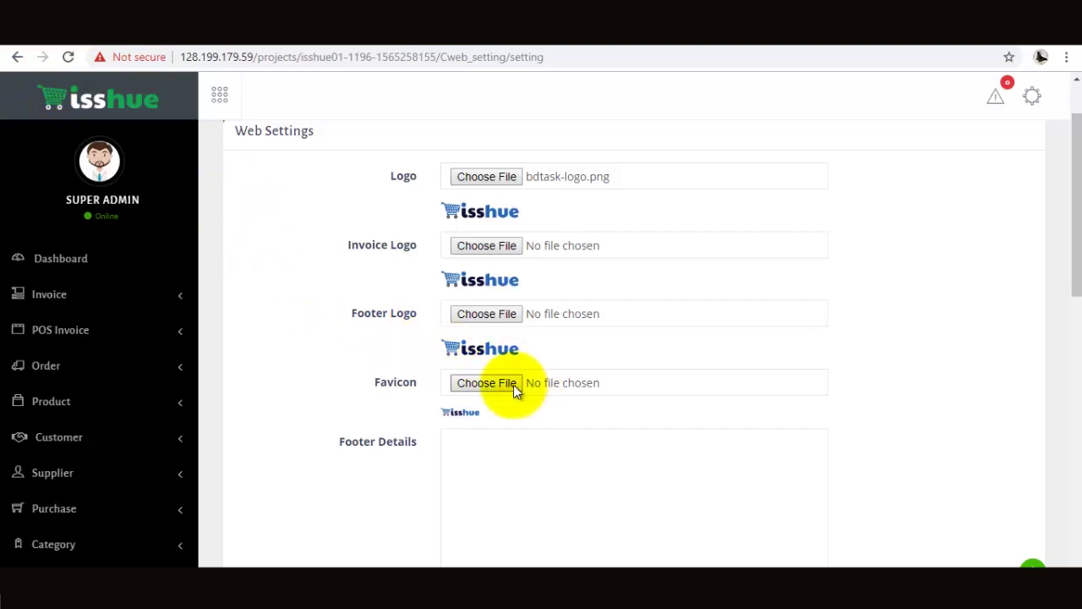
- Examine the Favicon and Footer Details fields in Web Settings and compare Footer Details with the storefront's footer
{"action": "scroll", "coordinate": [265, 252], "scroll_direction": "down", "scroll_amount": 3}
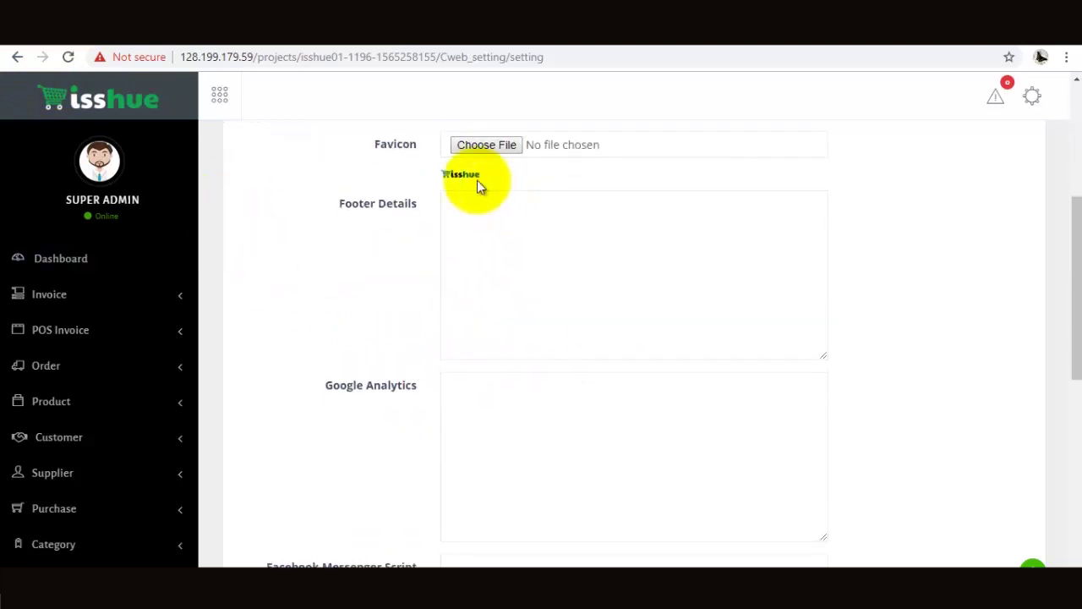
{"action": "scroll", "coordinate": [544, 248], "scroll_direction": "down", "scroll_amount": 2}
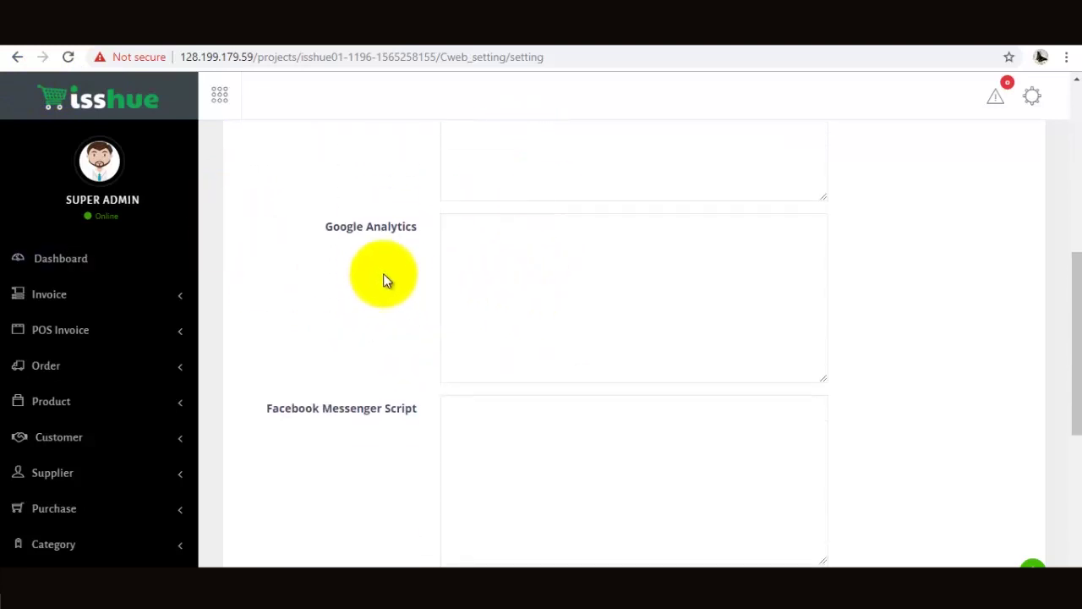
{"action": "scroll", "coordinate": [439, 240], "scroll_direction": "up", "scroll_amount": 1}
{"action": "scroll", "coordinate": [439, 245], "scroll_direction": "up", "scroll_amount": 1}
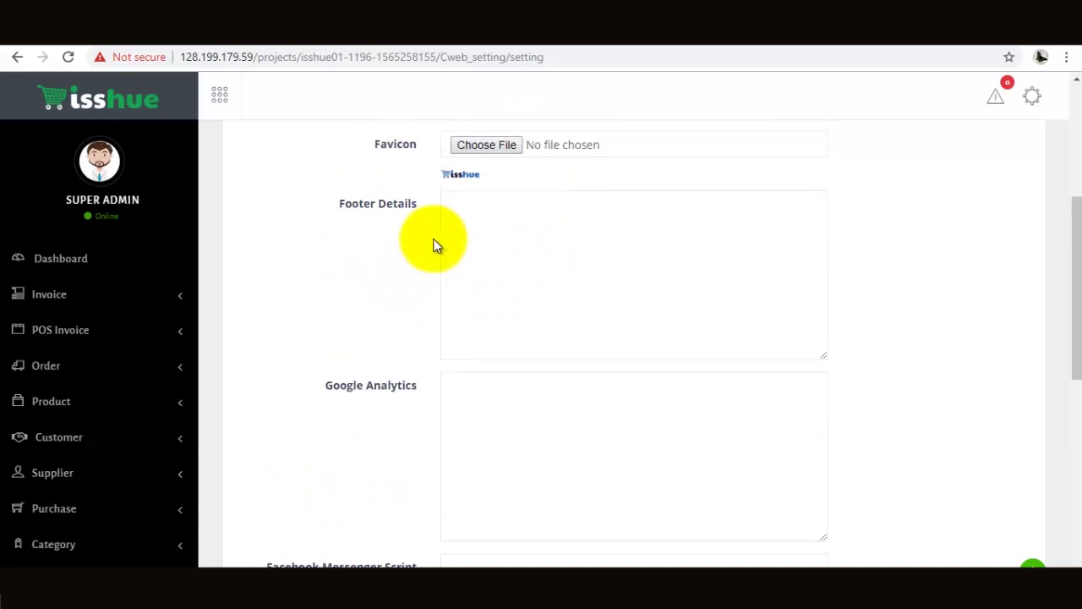
{"action": "left_click", "coordinate": [604, 233]}
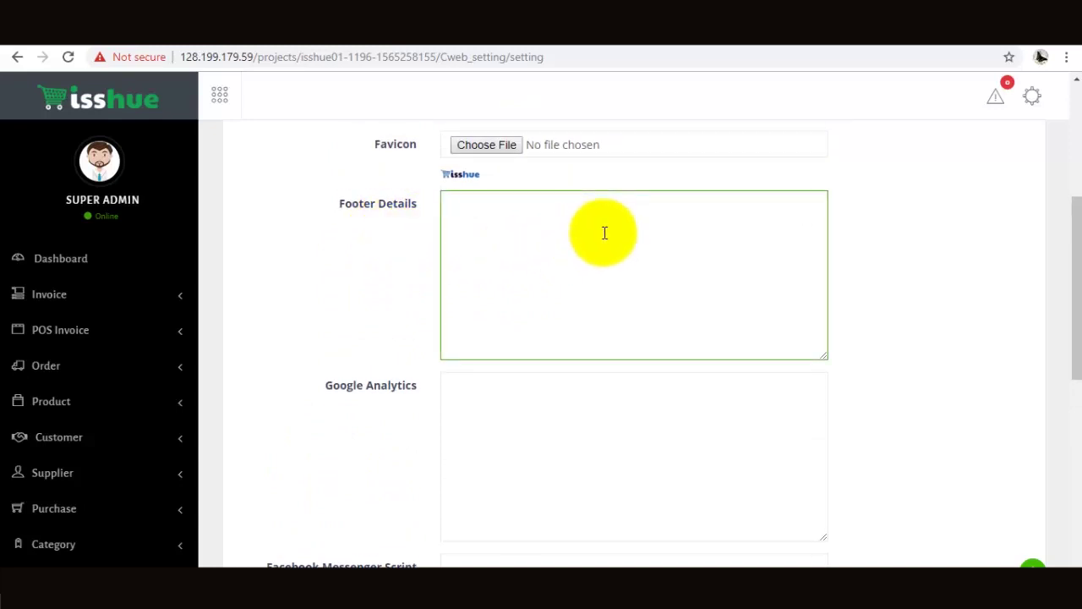
{"action": "left_click", "coordinate": [17, 56]}
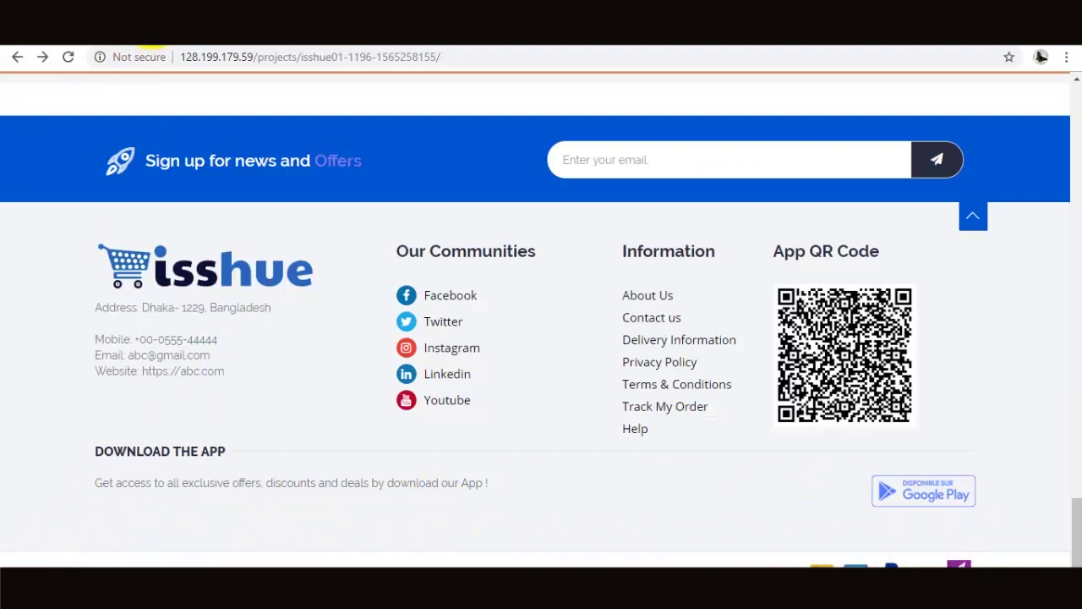
{"action": "key", "text": "alt+Right"}
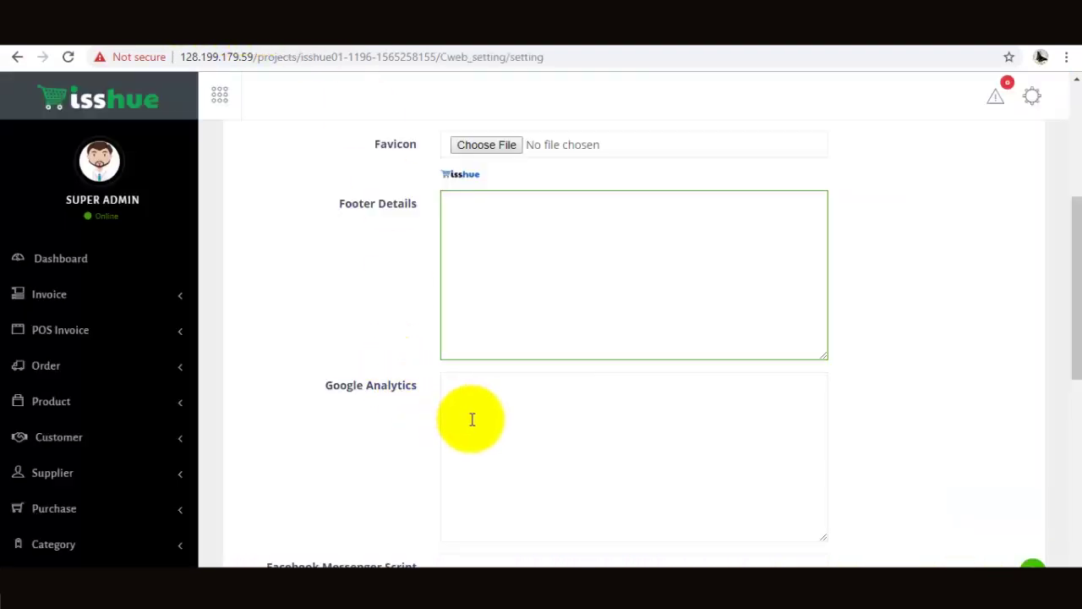
- Review the Google Analytics and Facebook Messenger Script fields without entering any code
{"action": "scroll", "coordinate": [508, 372], "scroll_direction": "down", "scroll_amount": 4}
{"action": "scroll", "coordinate": [506, 197], "scroll_direction": "up", "scroll_amount": 1}
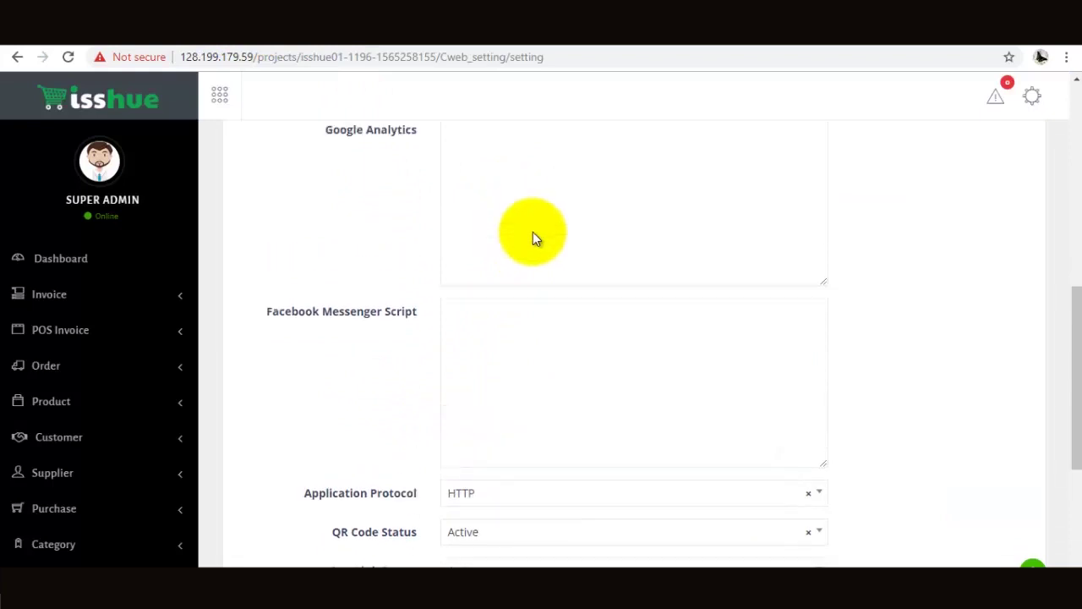
{"action": "left_click", "coordinate": [512, 221]}
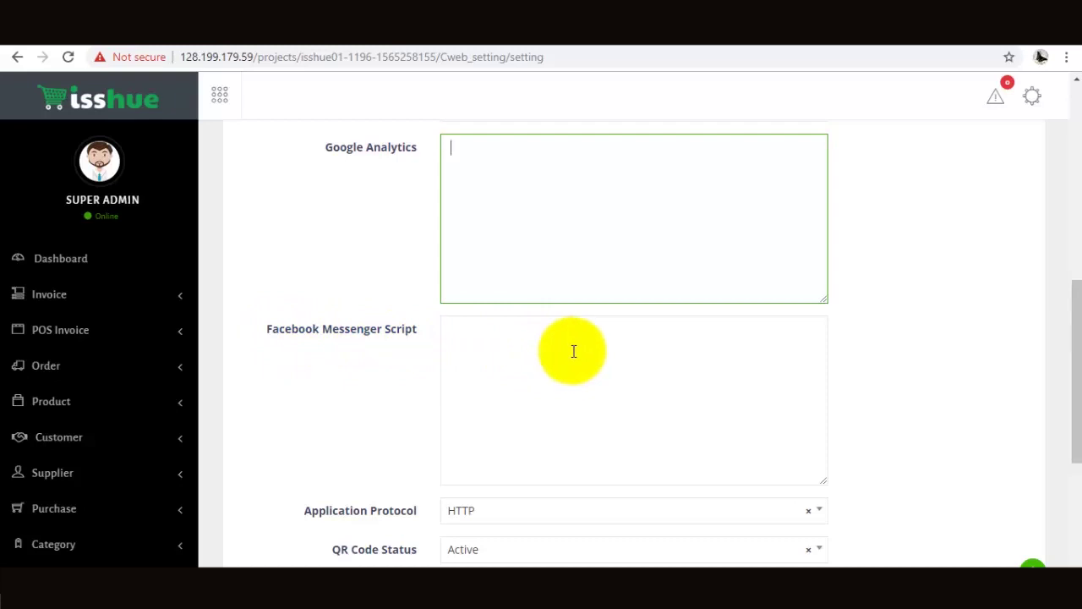
- Examine the available options for Application Protocol, QR Code Status, App Link Status and Pay With
{"action": "scroll", "coordinate": [574, 351], "scroll_direction": "down", "scroll_amount": 3}
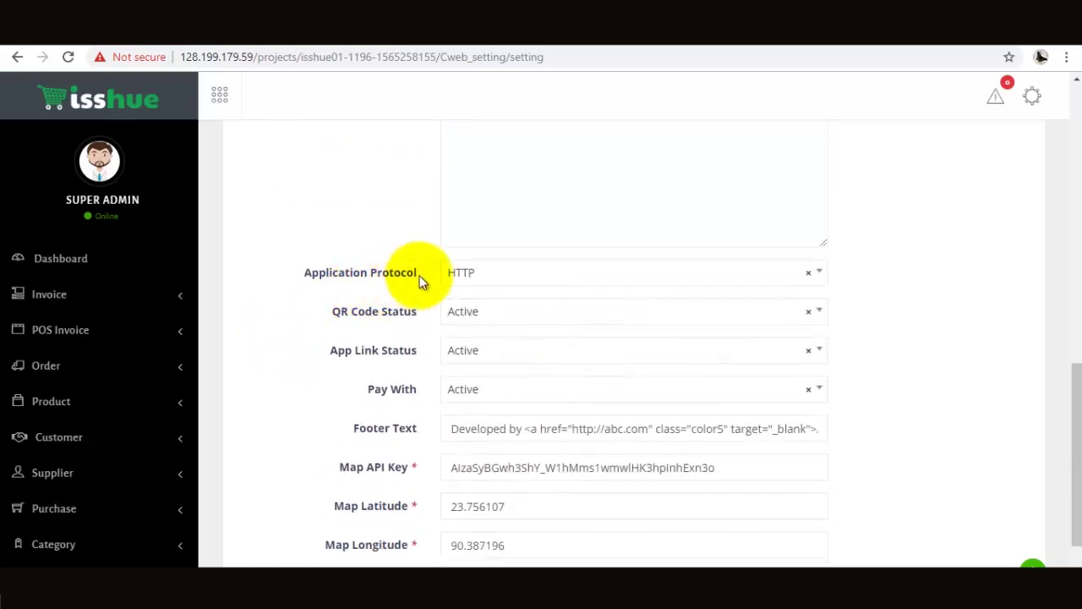
{"action": "left_click", "coordinate": [567, 282]}
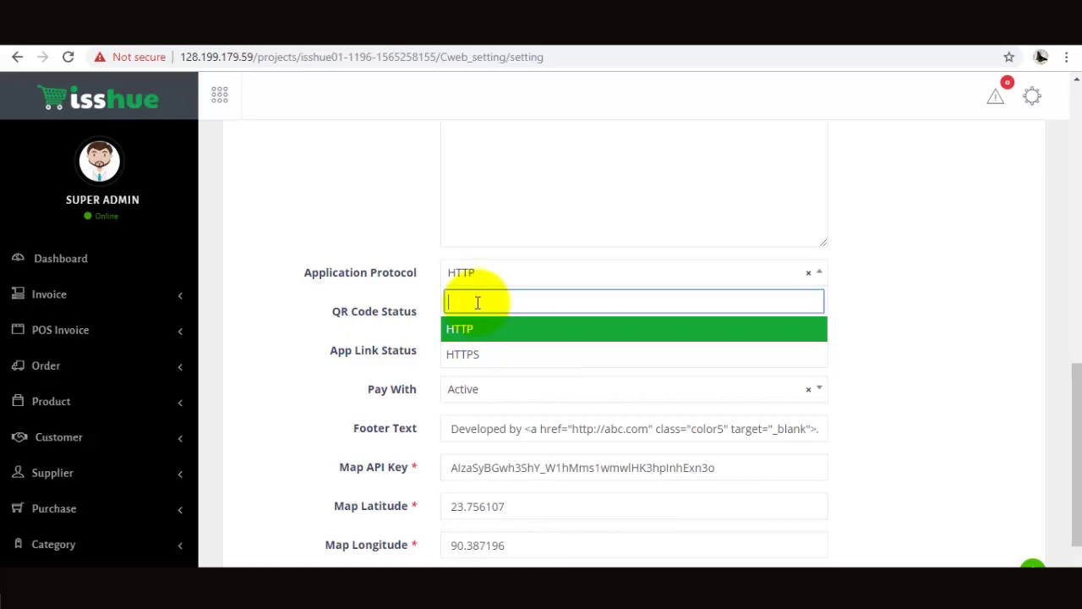
{"action": "left_click", "coordinate": [913, 303]}
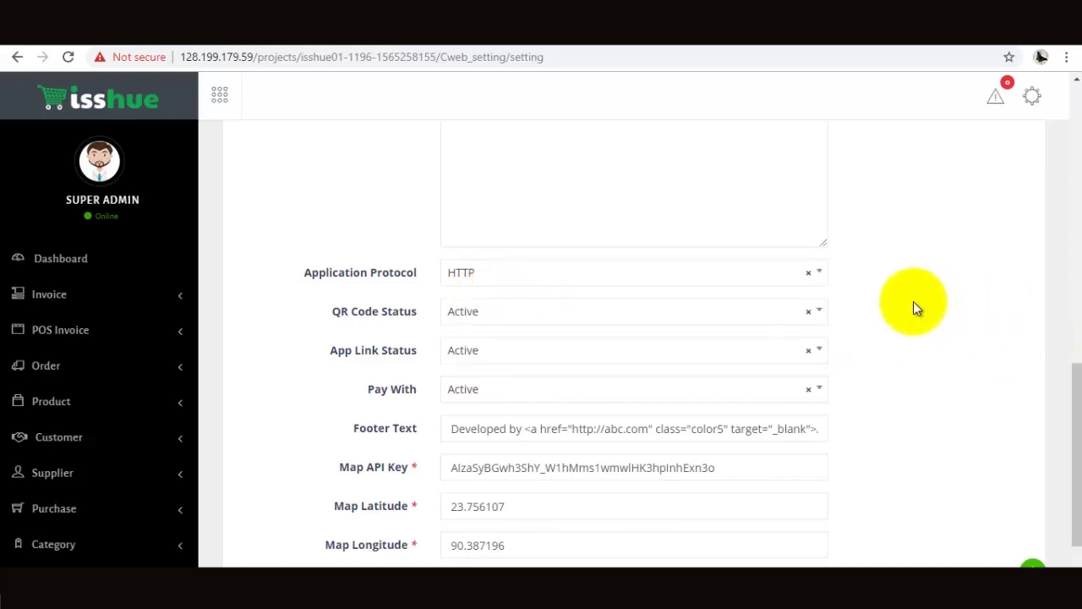
{"action": "left_click", "coordinate": [482, 314]}
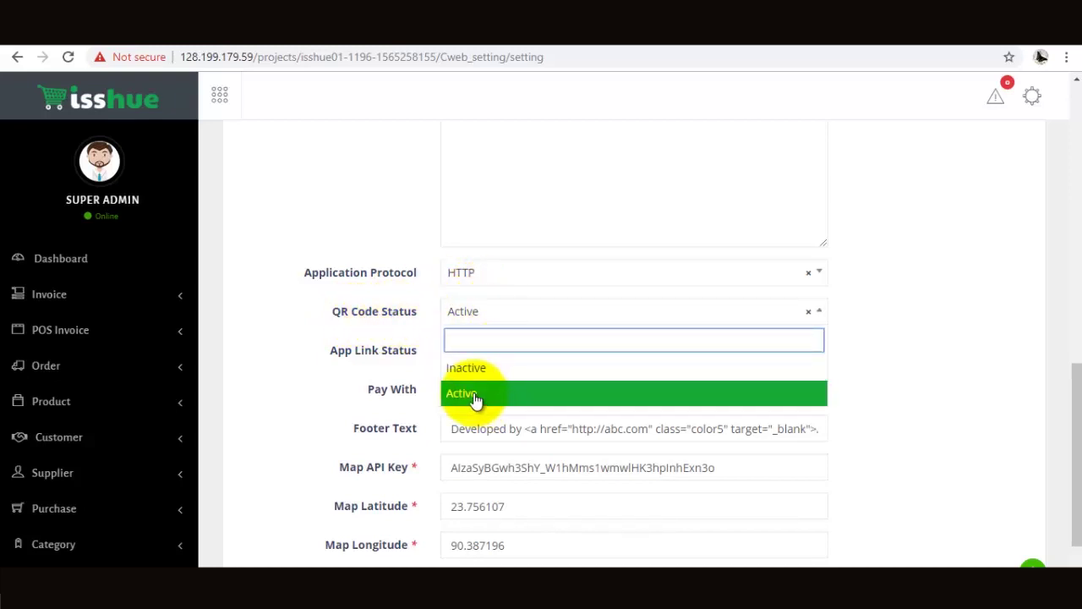
{"action": "left_click", "coordinate": [482, 315]}
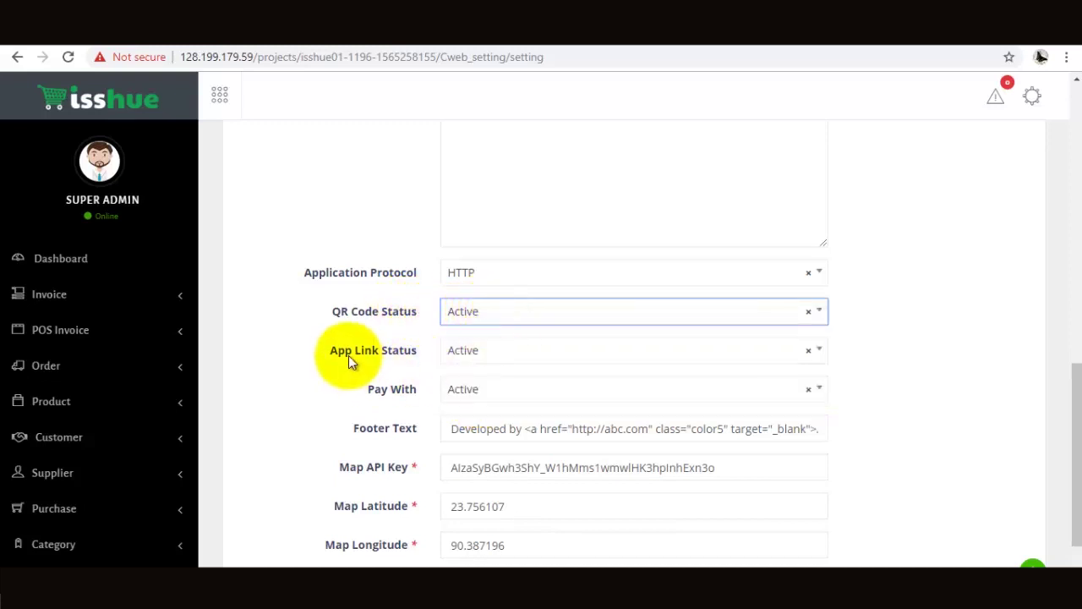
{"action": "left_click", "coordinate": [503, 356]}
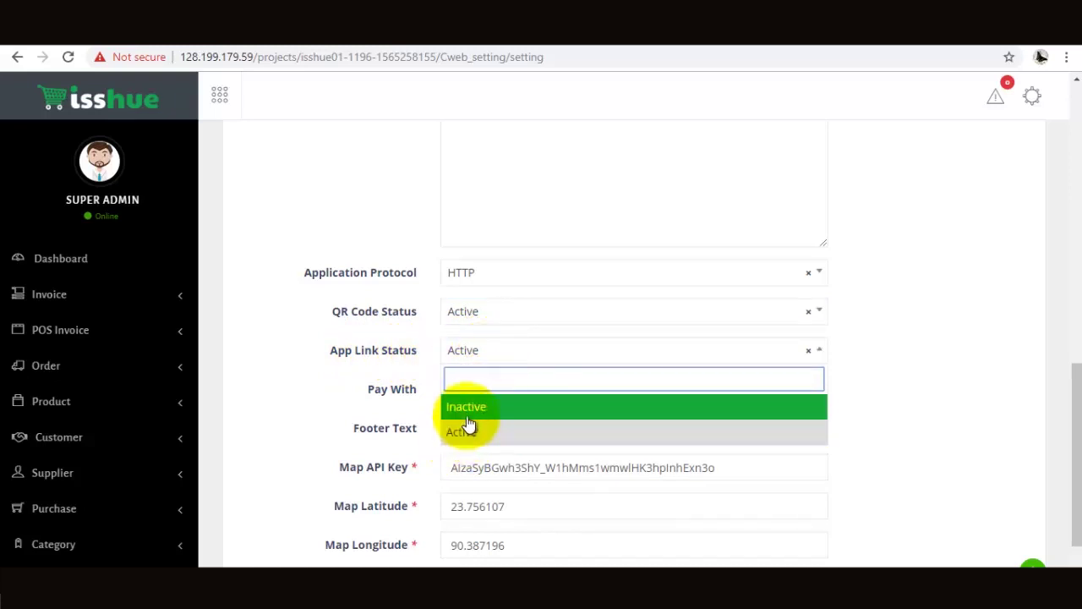
{"action": "left_click", "coordinate": [495, 358]}
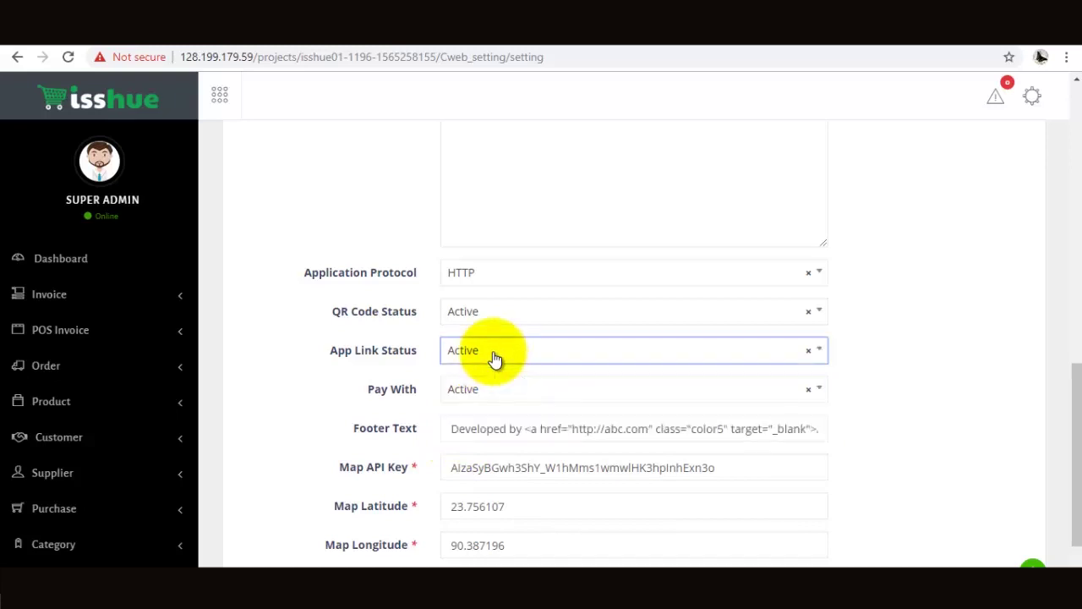
{"action": "left_click", "coordinate": [497, 399]}
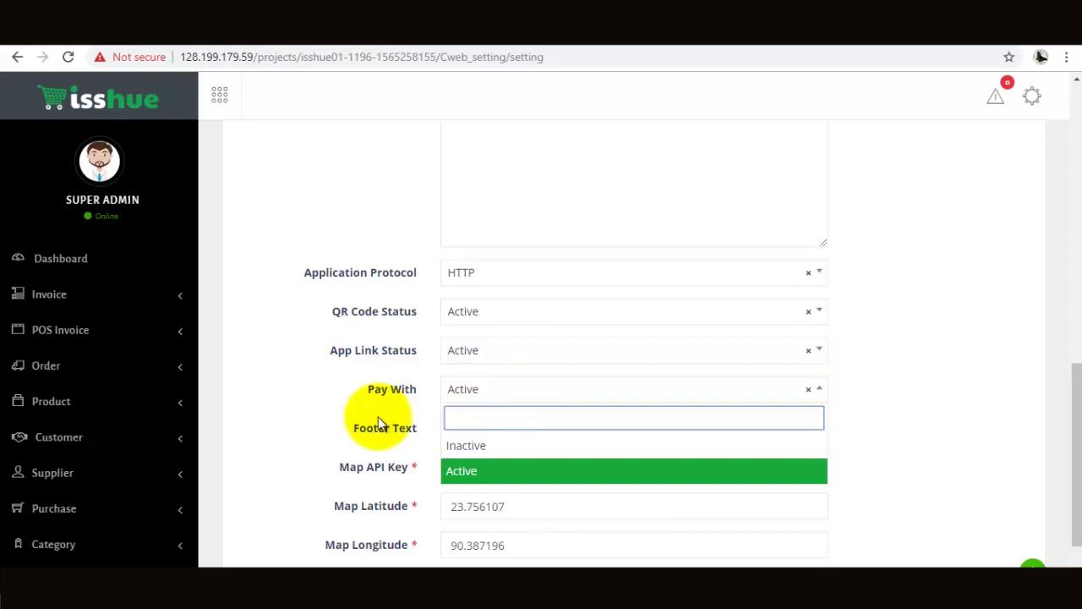
{"action": "left_click", "coordinate": [482, 397]}
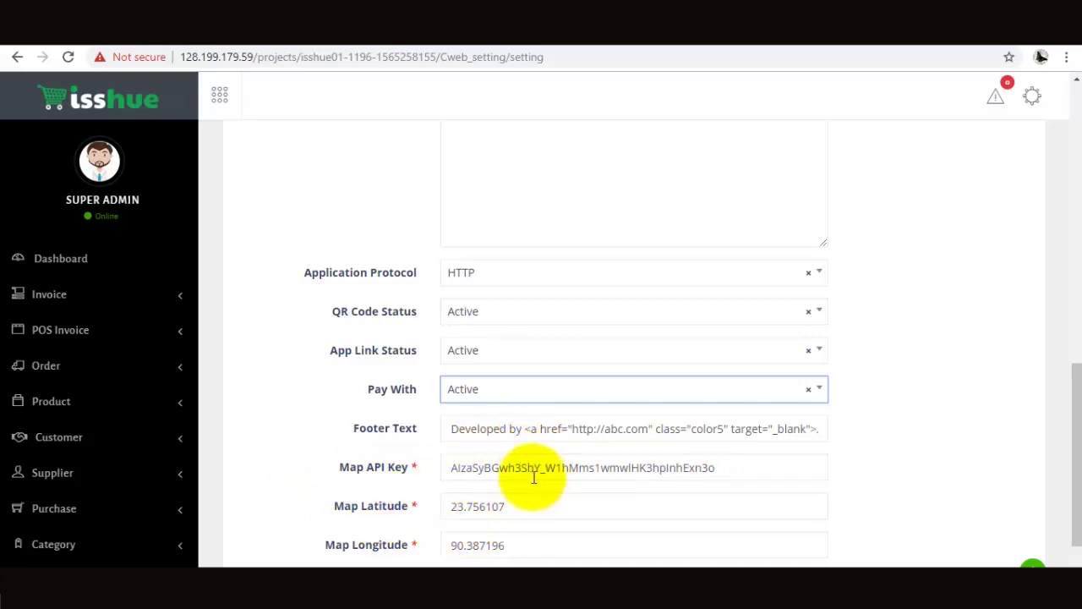
- Review the Footer Text, Map API Key, Map Latitude and Map Longitude fields, and look over the Web Settings section's entries
{"action": "scroll", "coordinate": [630, 415], "scroll_direction": "down", "scroll_amount": 1}
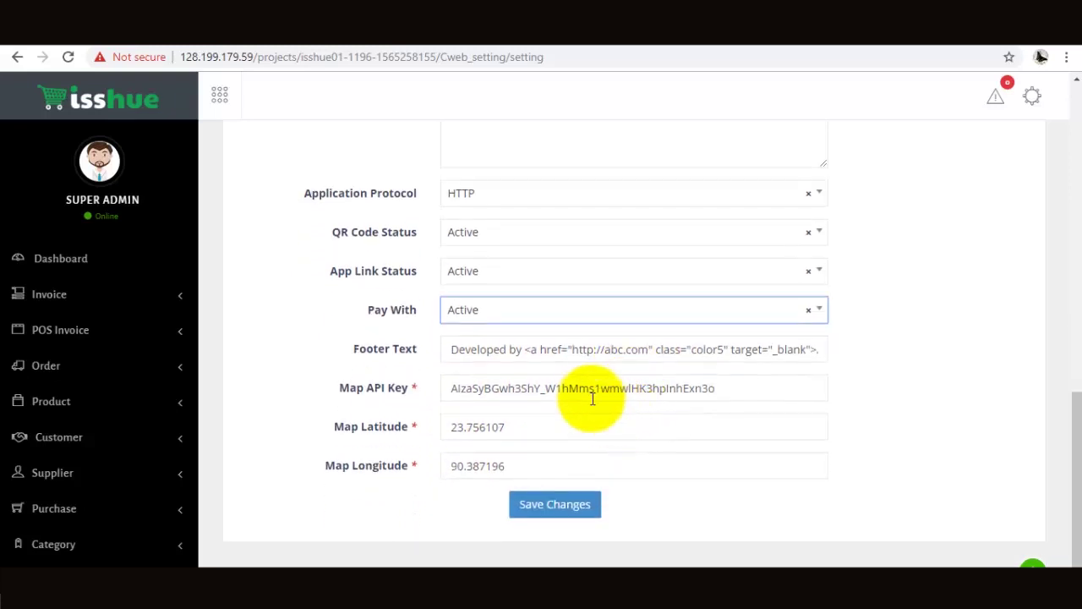
{"action": "left_click", "coordinate": [555, 504]}
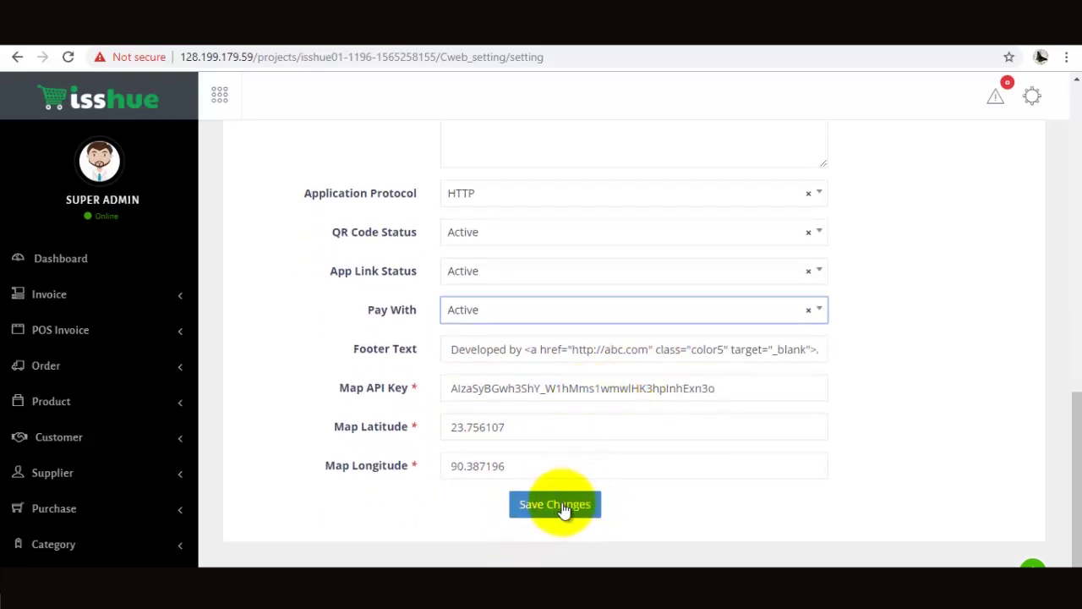
{"action": "scroll", "coordinate": [542, 314], "scroll_direction": "up", "scroll_amount": 4}
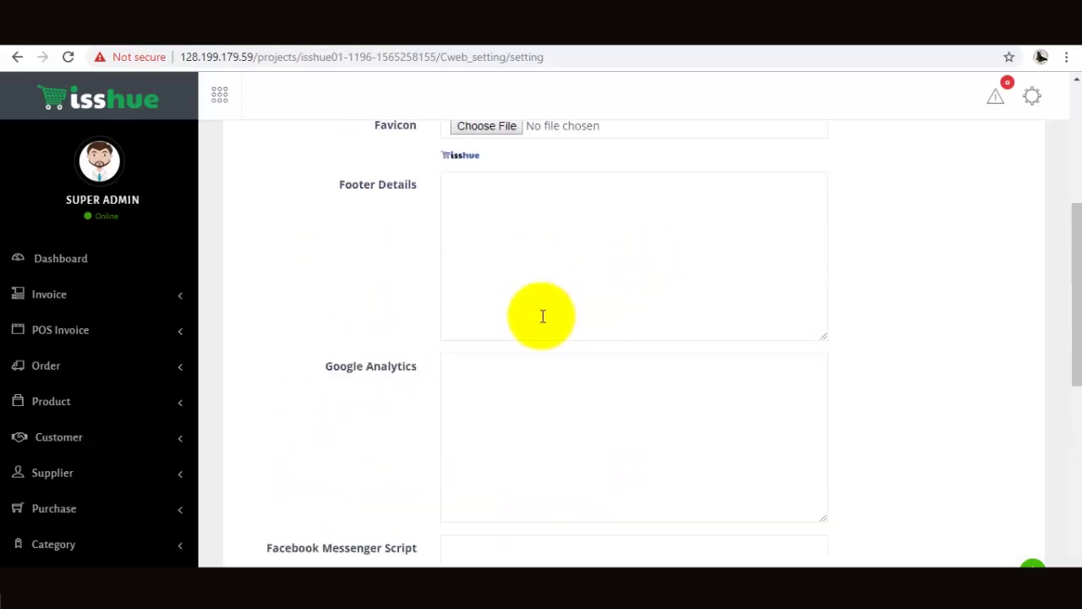
{"action": "scroll", "coordinate": [633, 287], "scroll_direction": "down", "scroll_amount": 10}
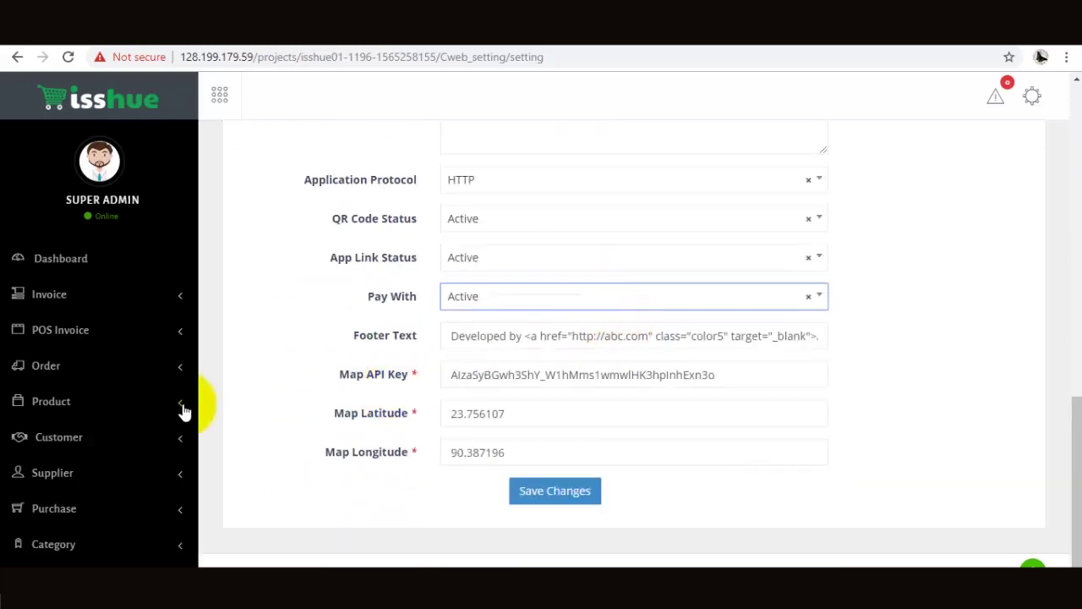
{"action": "scroll", "coordinate": [181, 411], "scroll_direction": "down", "scroll_amount": 10}
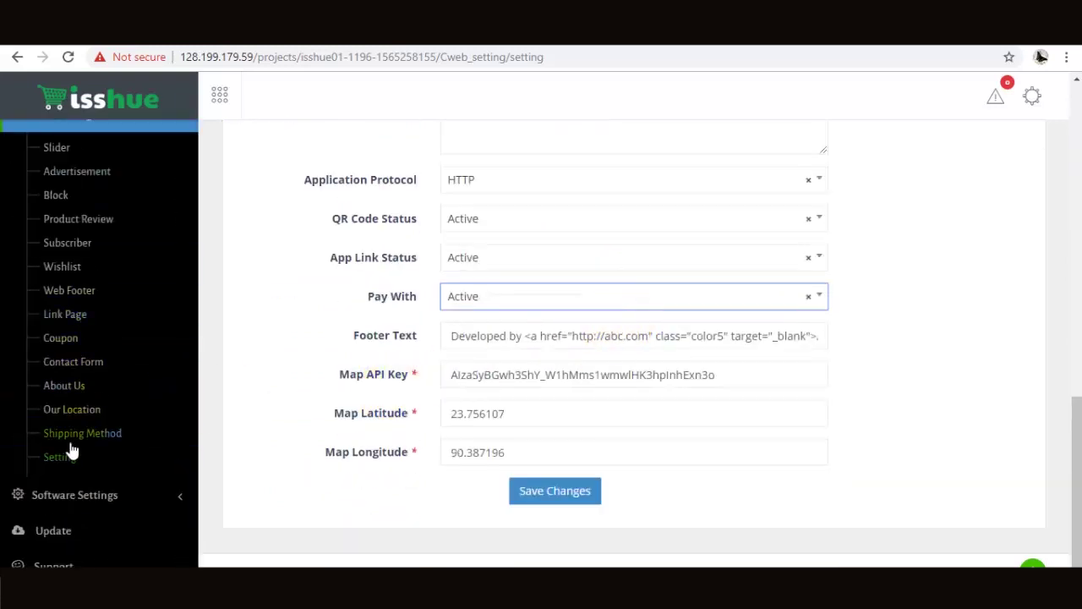
{"action": "scroll", "coordinate": [44, 381], "scroll_direction": "up", "scroll_amount": 3}
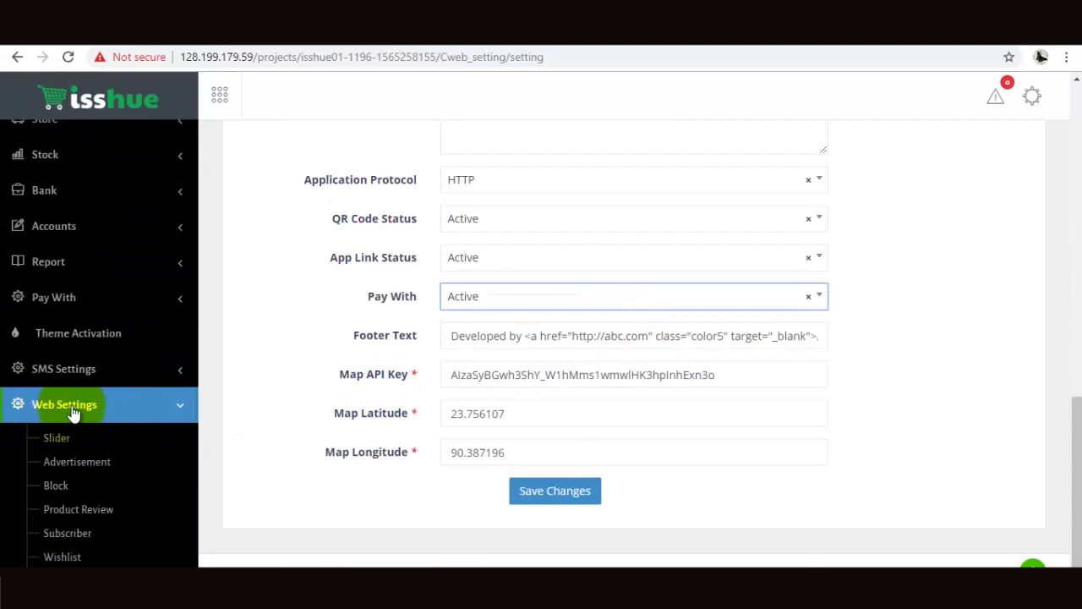